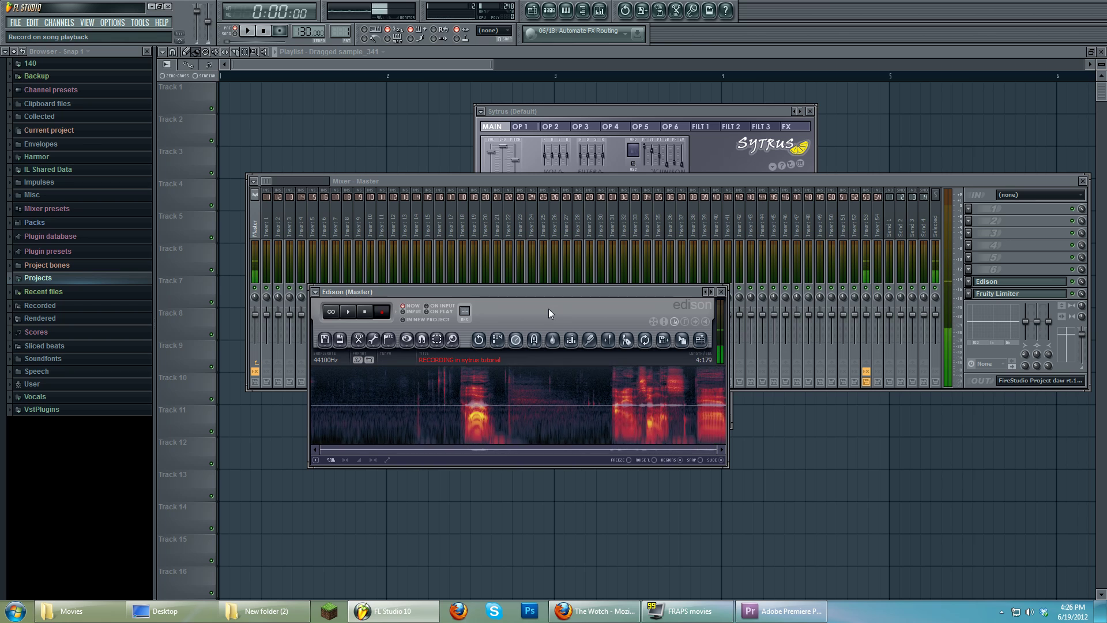
- Bring up Sytrus and the step sequencer, and view the Default channel's note in the piano roll
click(548, 110)
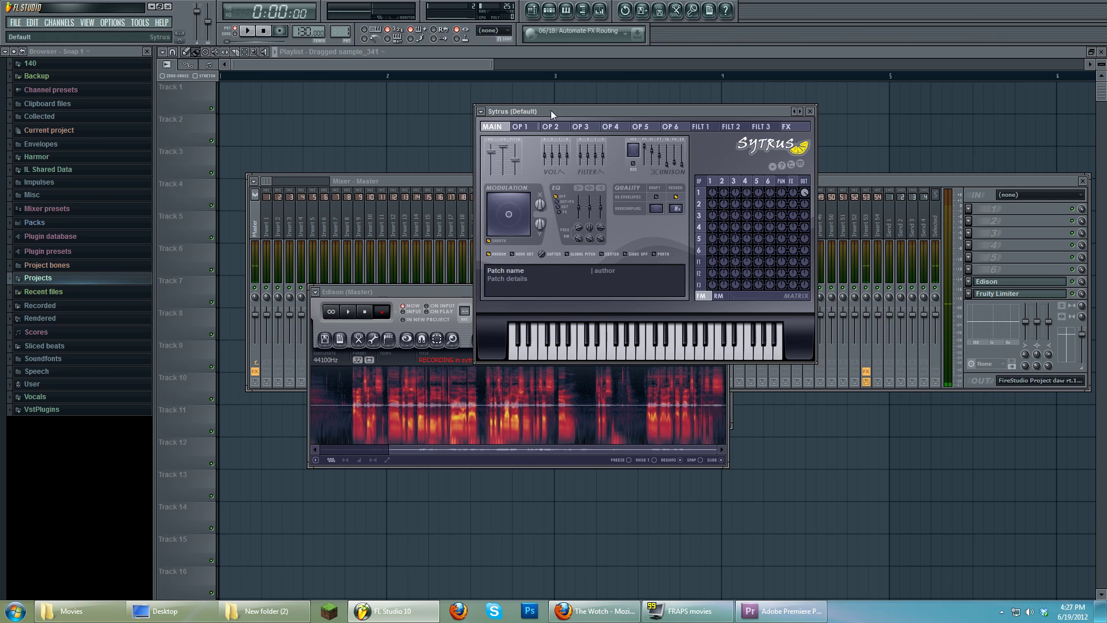
click(549, 10)
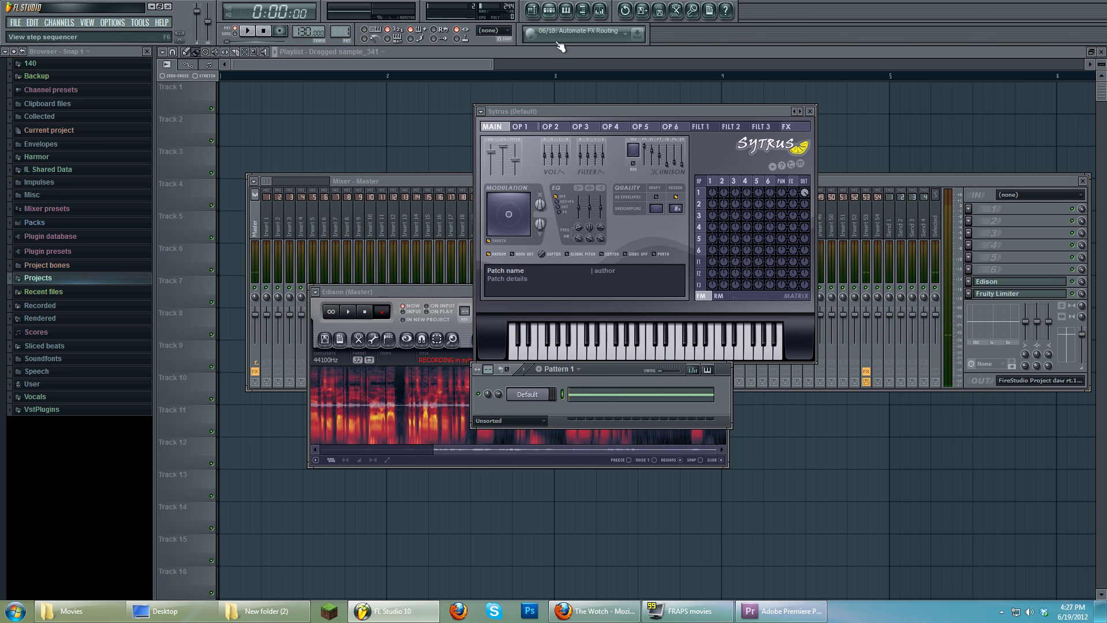
mouse_move(593, 369)
mouse_down()
mouse_move(586, 392)
mouse_move(597, 377)
mouse_up()
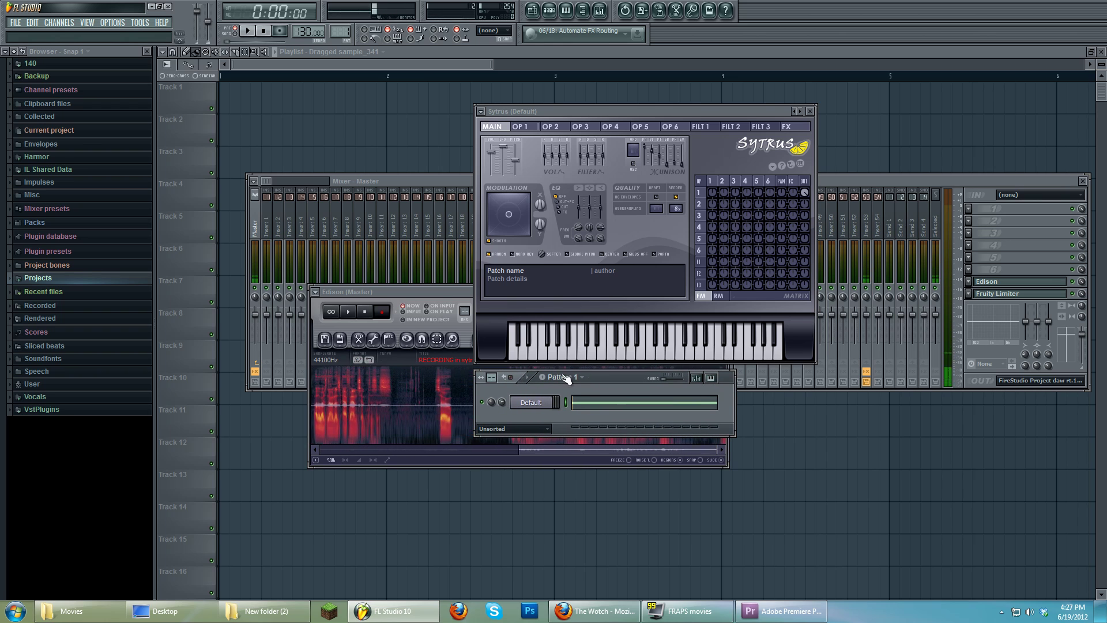
click(531, 402)
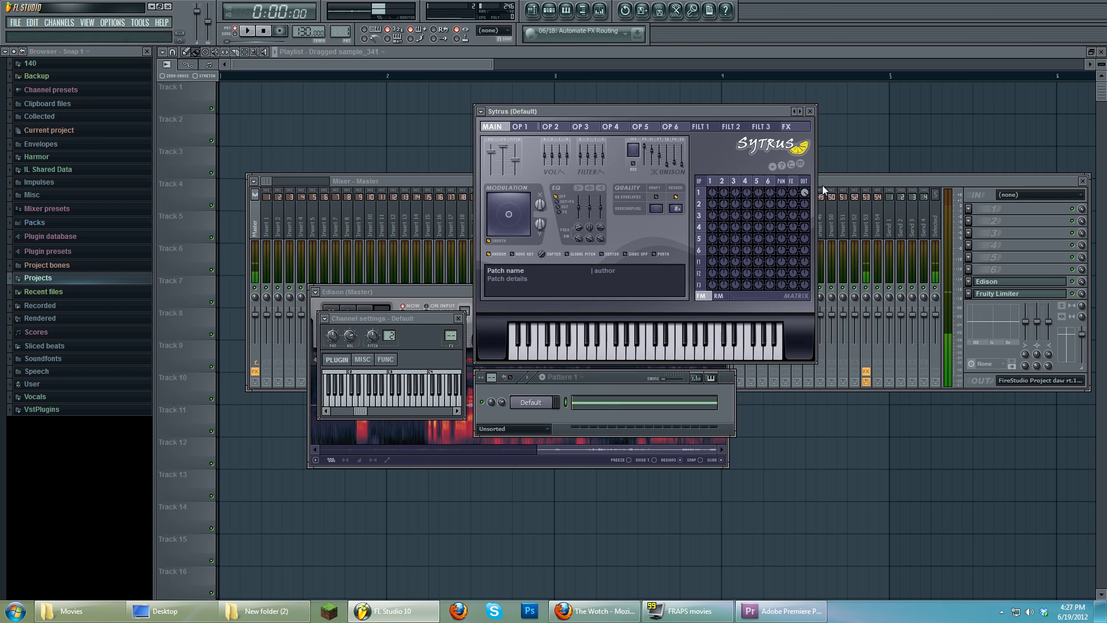
click(596, 405)
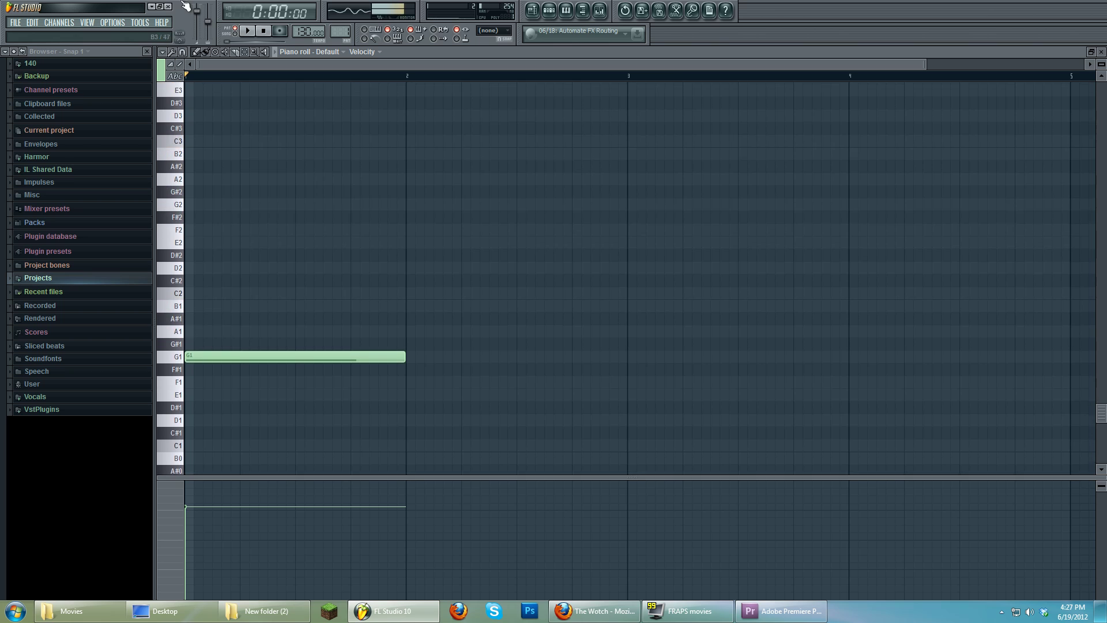
- Place a Pattern 1 clip at the start of bar 1 on Track 1 of the playlist
click(533, 10)
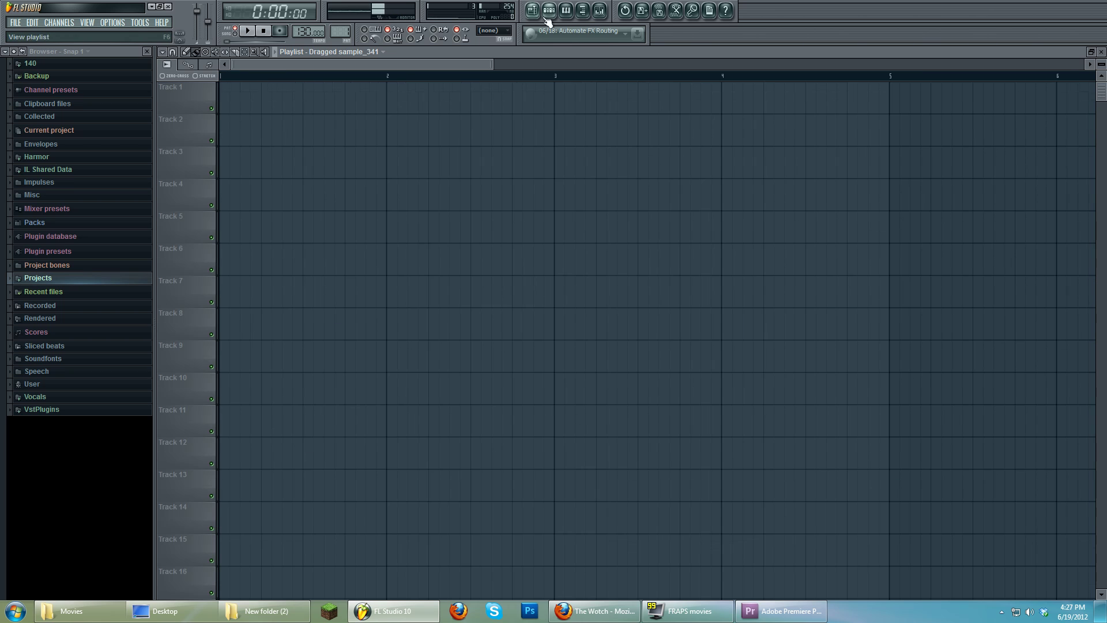
click(247, 107)
right_click(268, 101)
click(208, 64)
click(272, 106)
drag(292, 96, 219, 87)
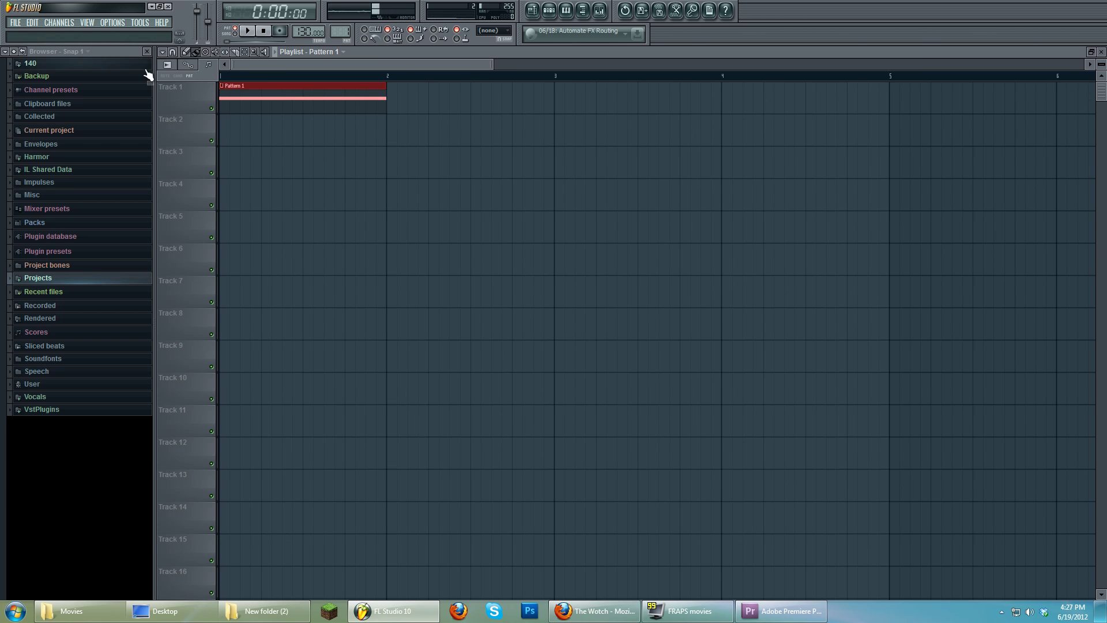
- Reopen the Default channel's Sytrus and raise operator 2's frequency modulation of operator 1 in the matrix
click(550, 12)
click(532, 402)
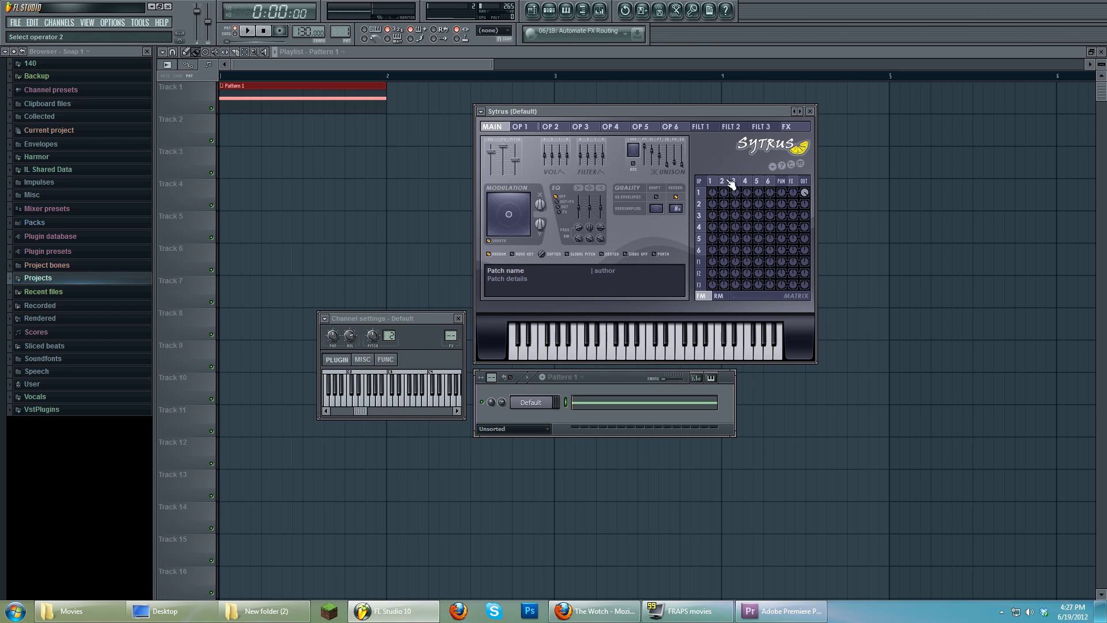
click(769, 182)
click(711, 182)
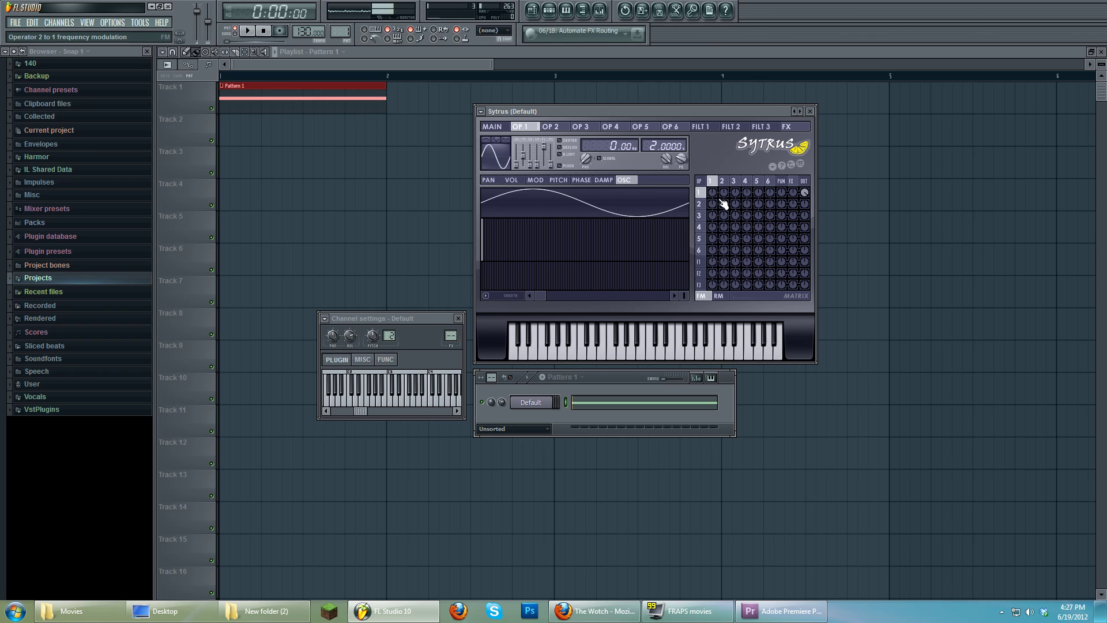
click(725, 183)
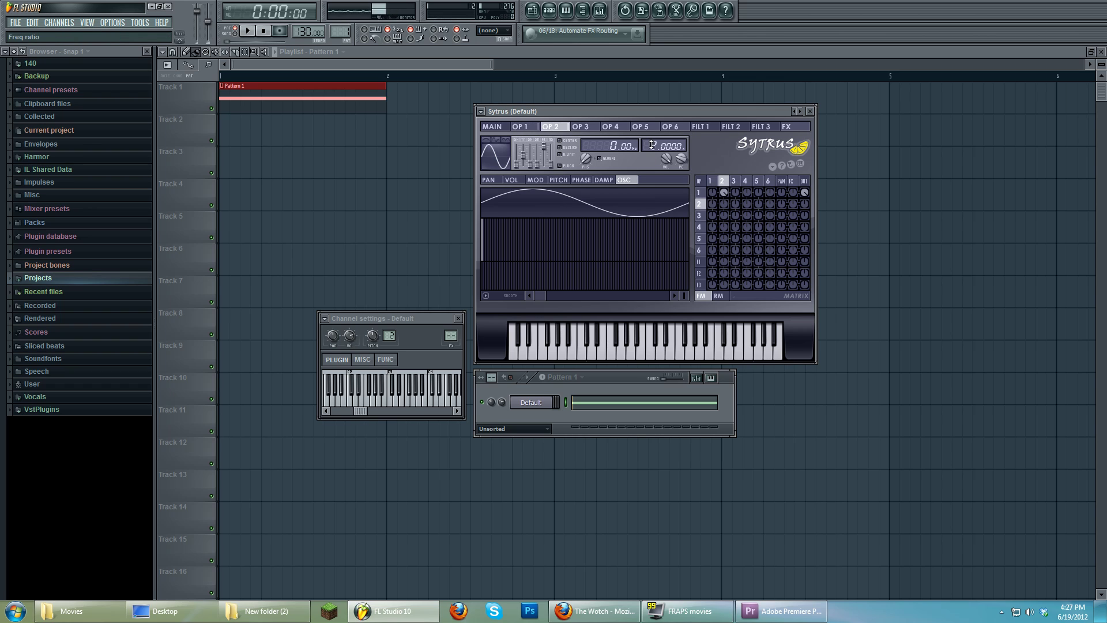
- Try operator 2 with a frequency ratio of 0 and an offset of 12 Hz while playing the pattern
drag(651, 145, 611, 142)
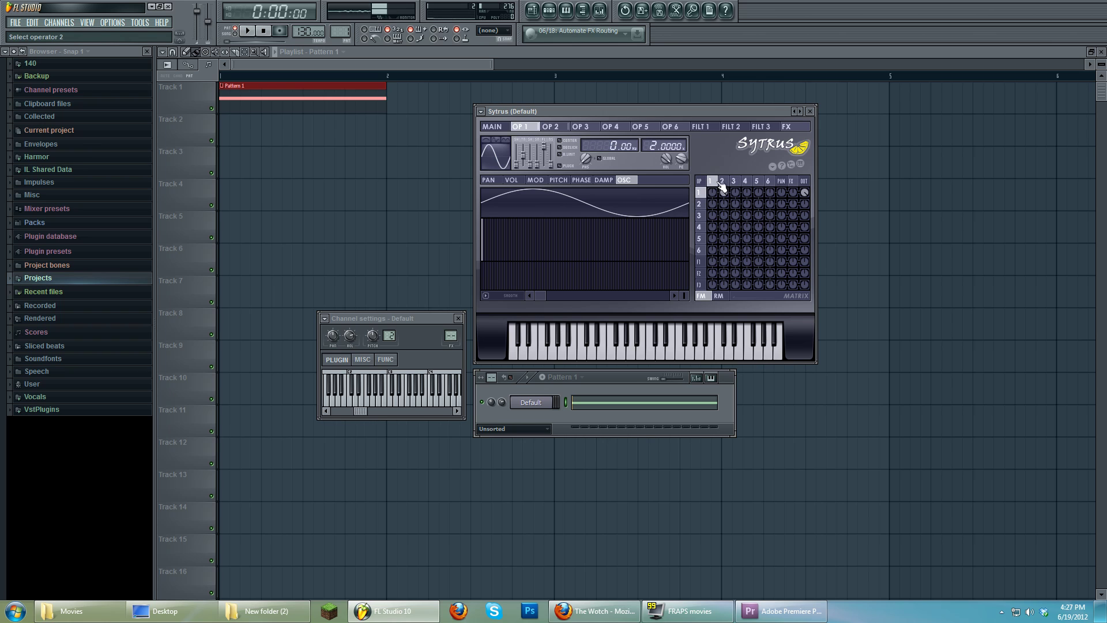
click(250, 32)
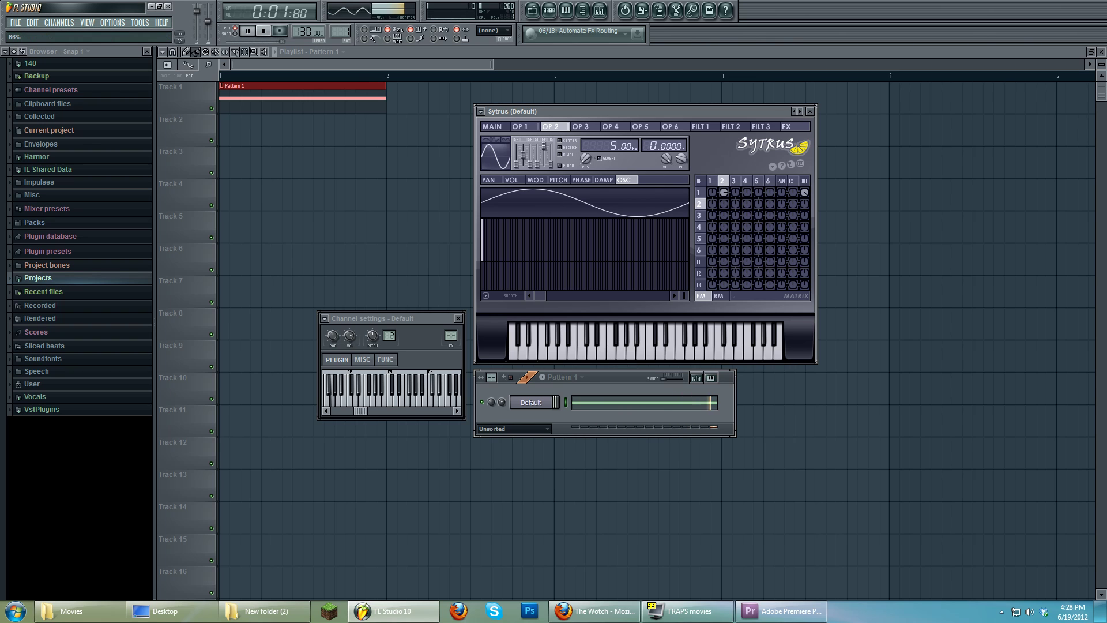
mouse_move(618, 146)
mouse_down()
mouse_move(618, 128)
mouse_move(620, 146)
mouse_up()
click(263, 31)
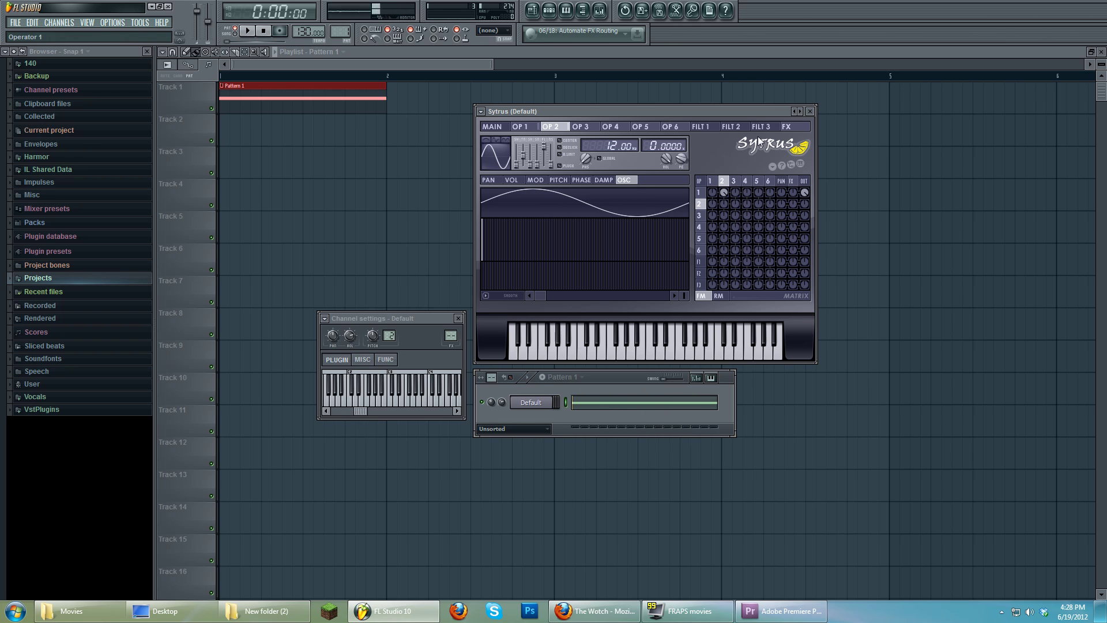
alt+click(611, 147)
click(661, 354)
- Compare the settings of operators 1 and 2, finishing on operator 1
click(711, 181)
click(723, 183)
click(715, 181)
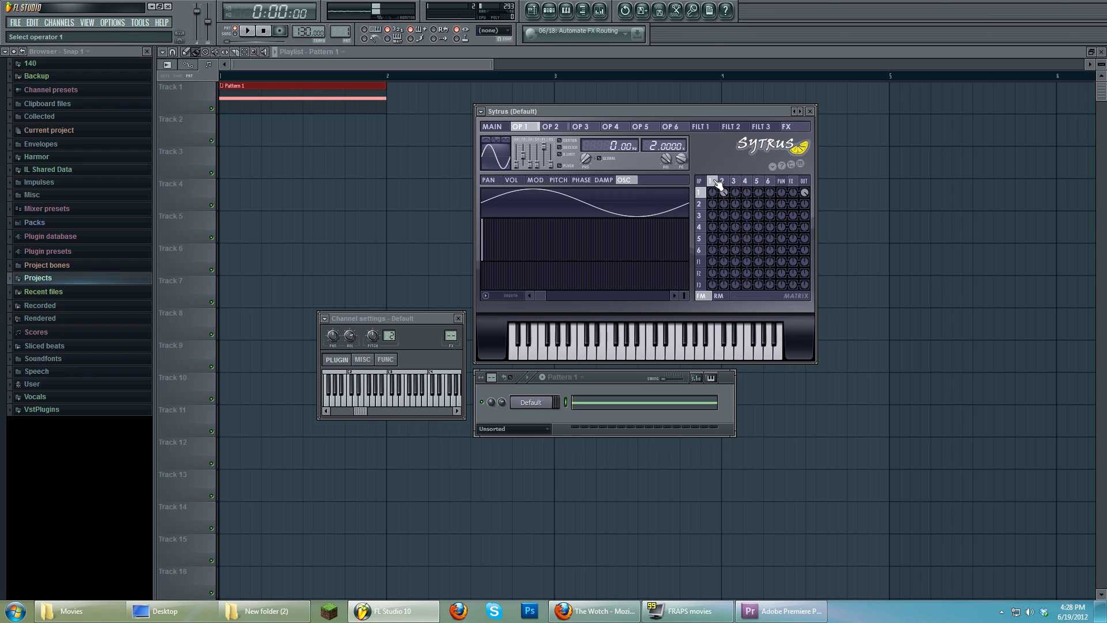
click(724, 182)
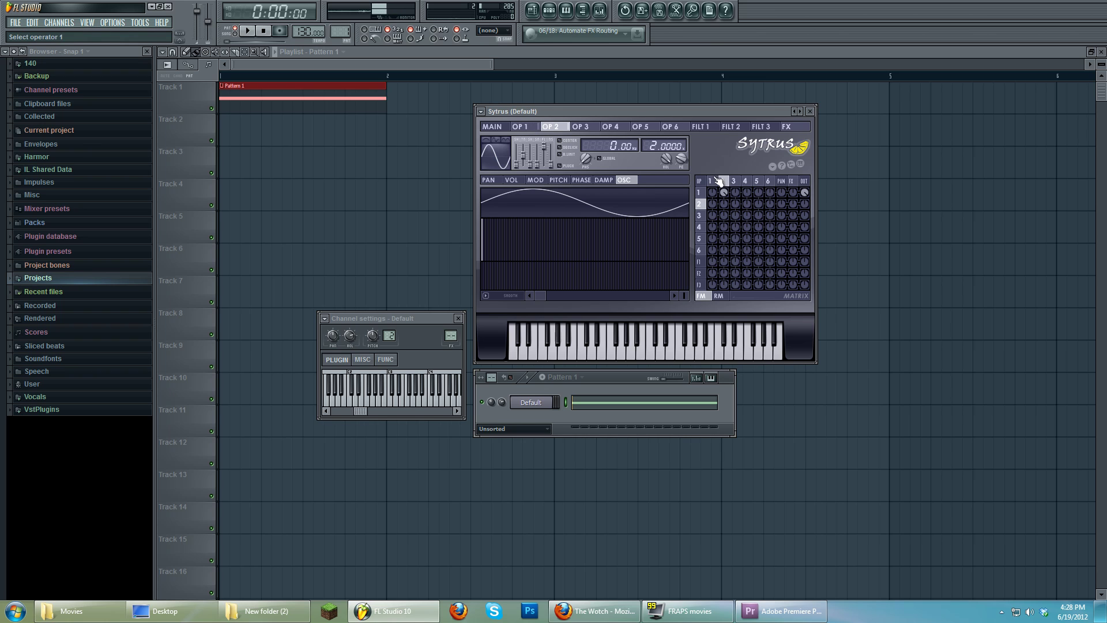
click(718, 182)
- Show operator 1's modulation envelope and play the pattern briefly
click(536, 180)
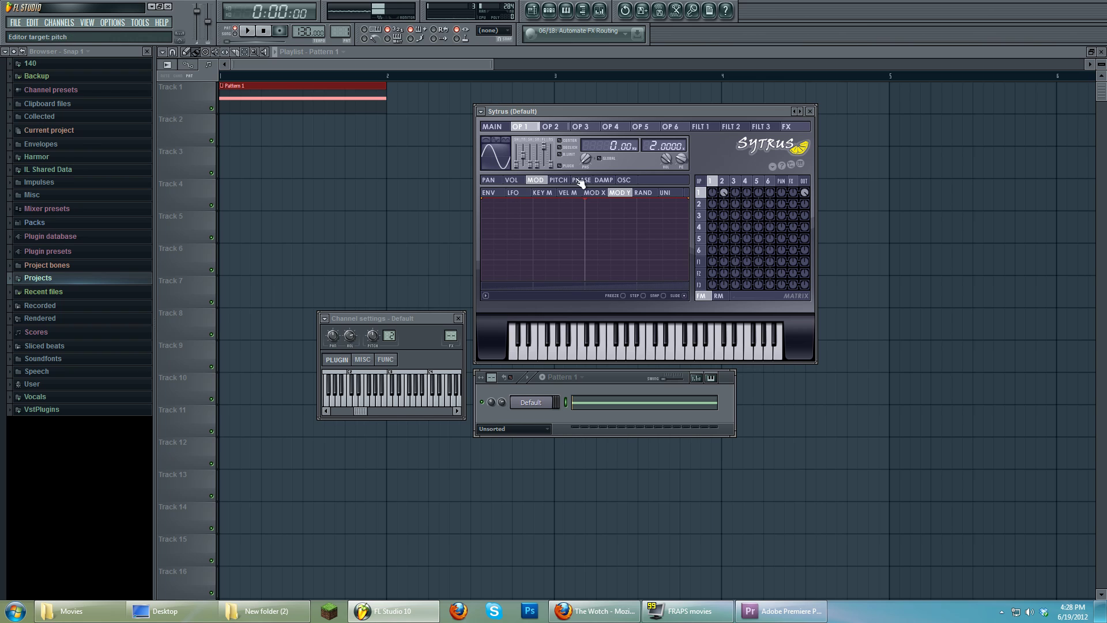
click(496, 194)
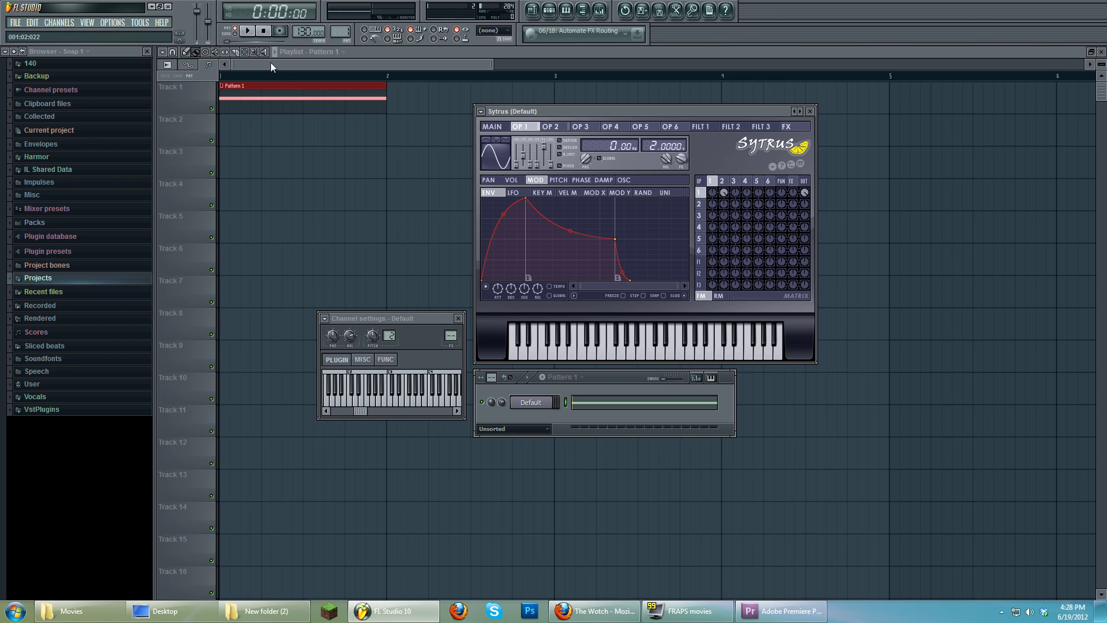
click(256, 32)
click(265, 33)
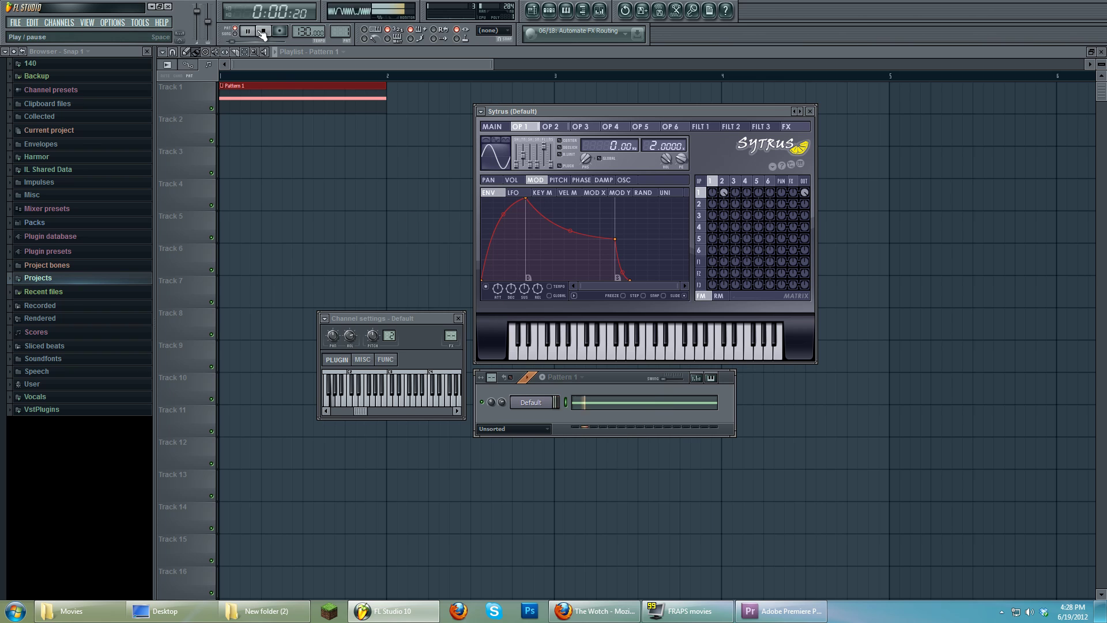
- Look through operator 1's modulation LFO, envelope, key, velocity, random and unison mappings
click(513, 192)
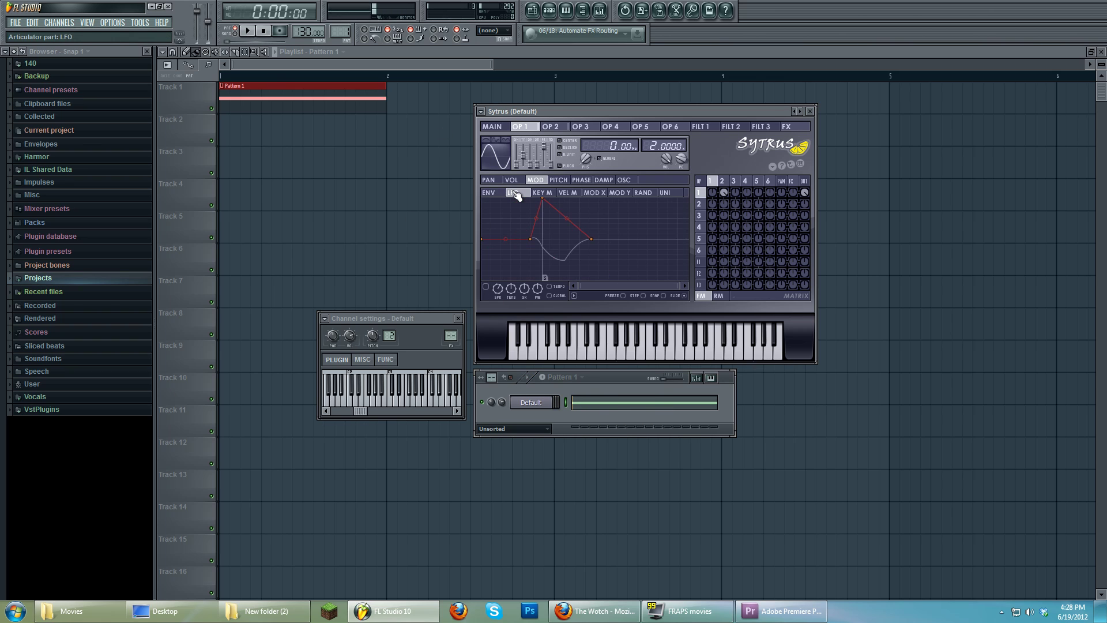
click(491, 192)
click(522, 193)
click(536, 196)
click(568, 195)
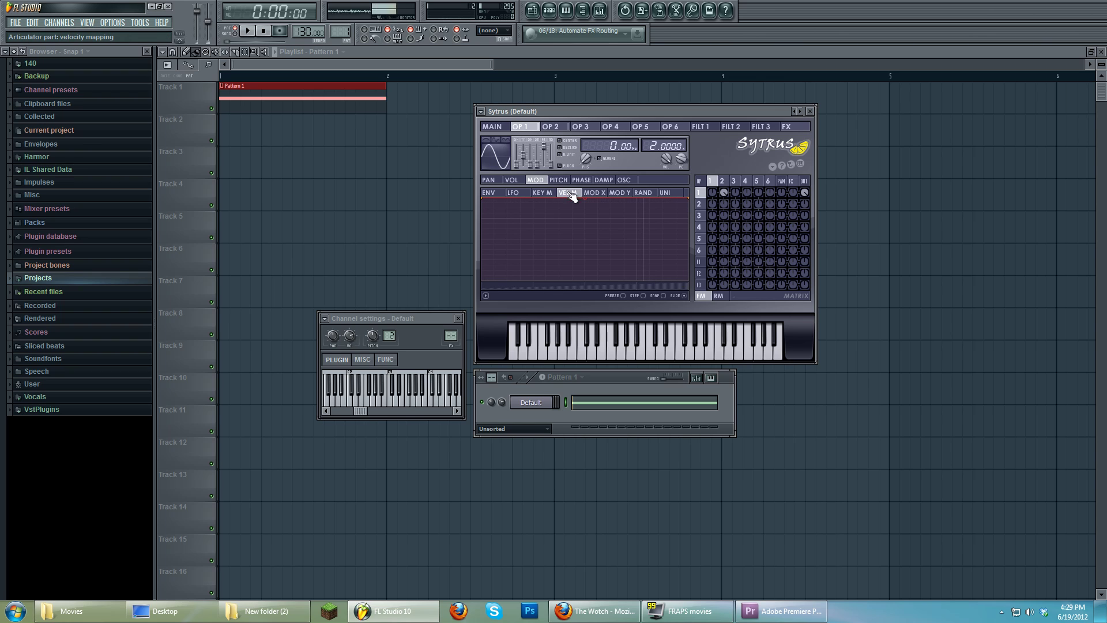
click(642, 195)
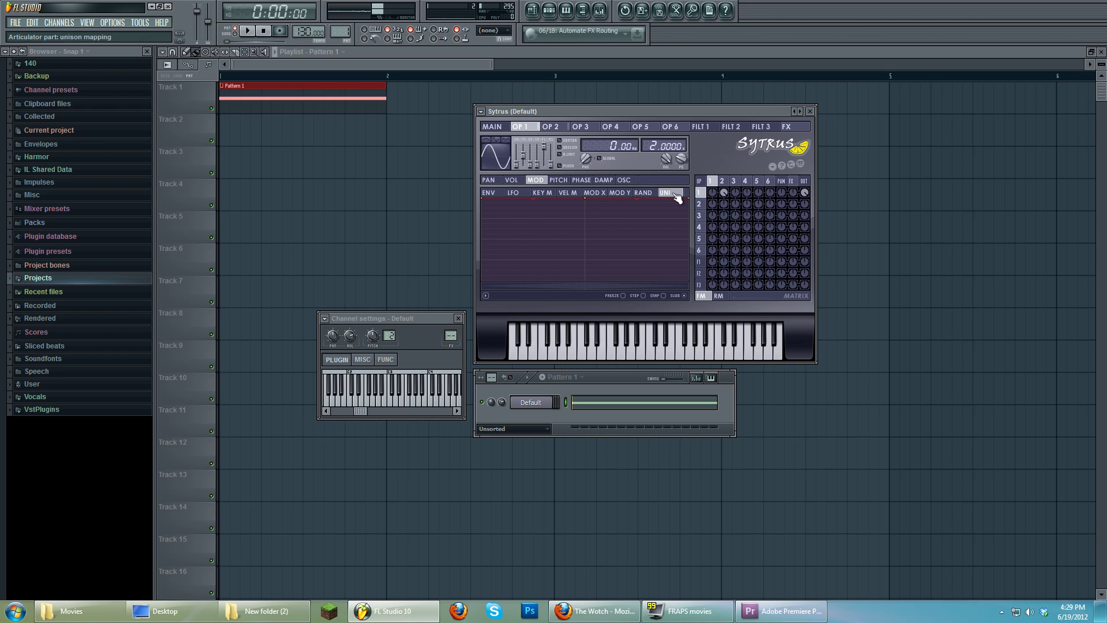
- Lower the starting point of operator 1's modulation X mapping and audition it with the main Modulation X knob
click(597, 194)
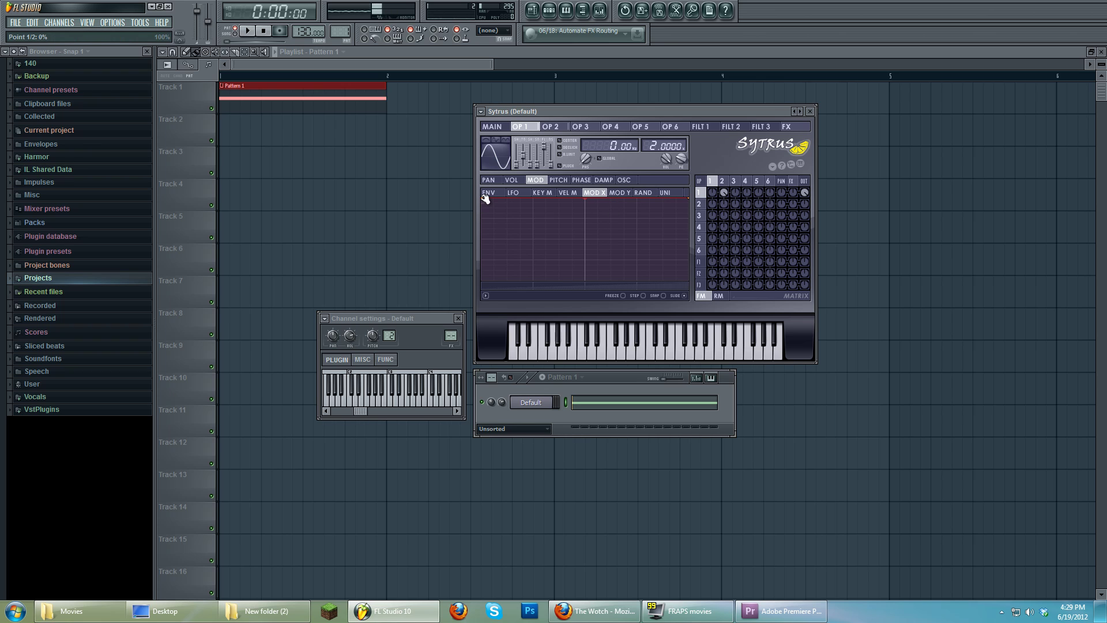
drag(485, 198, 592, 278)
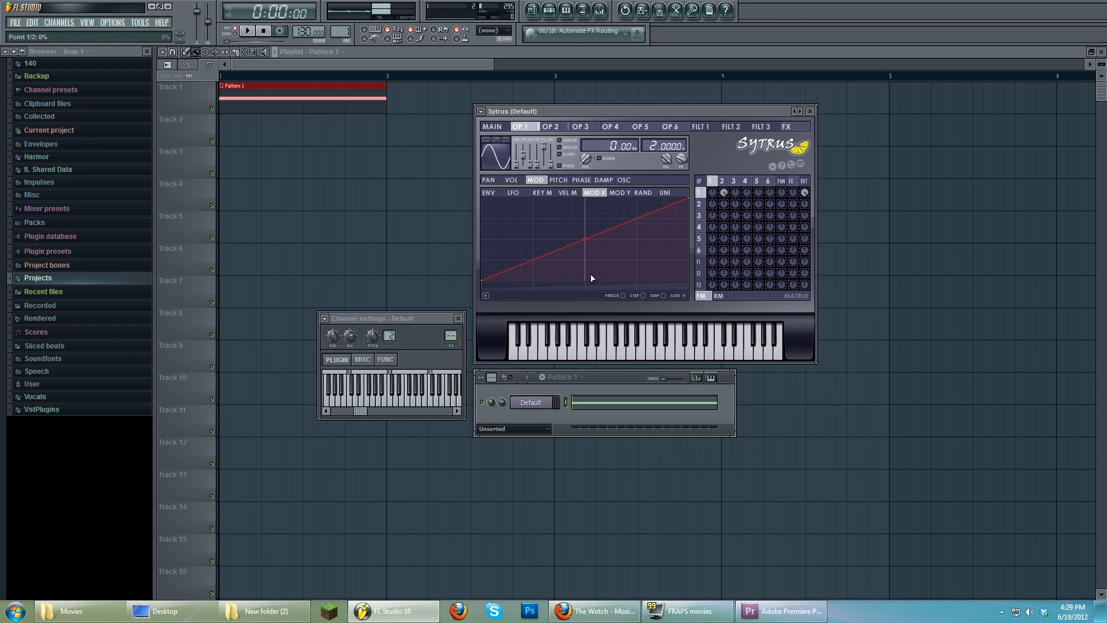
click(493, 127)
click(246, 29)
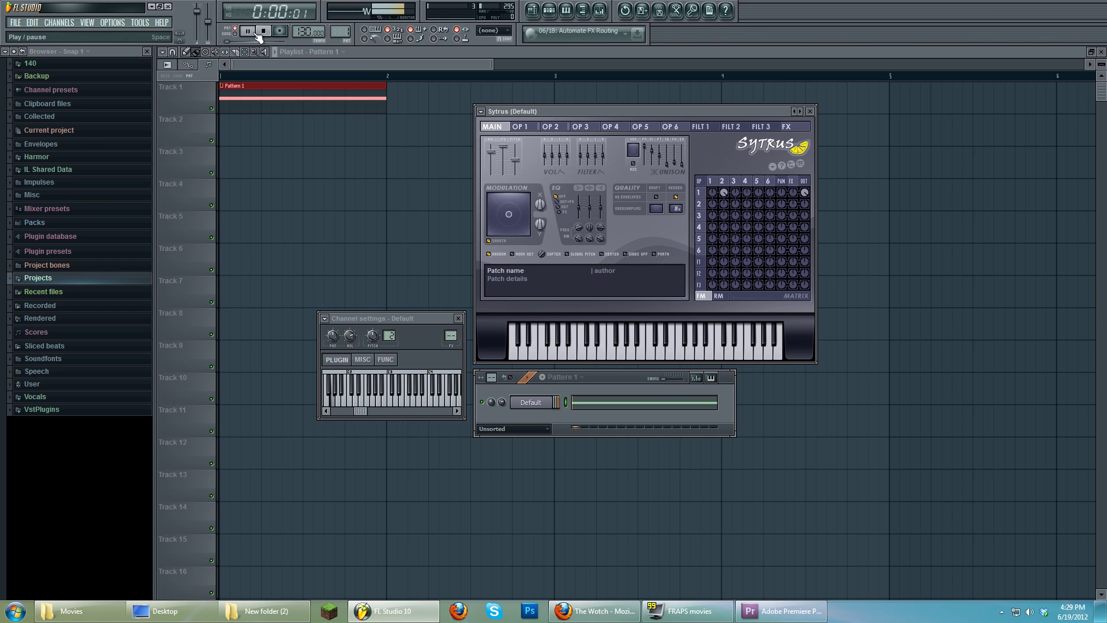
drag(540, 204, 540, 193)
click(263, 31)
- Create an automation clip for the Sytrus Modulation X knob
right_click(543, 206)
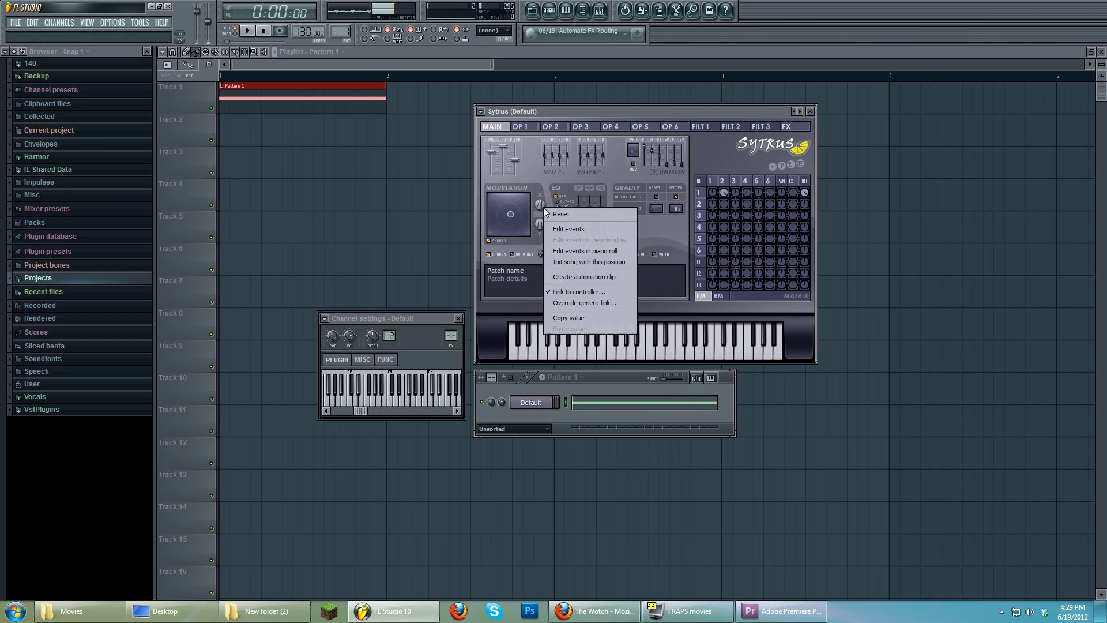
key(Escape)
right_click(543, 206)
click(601, 277)
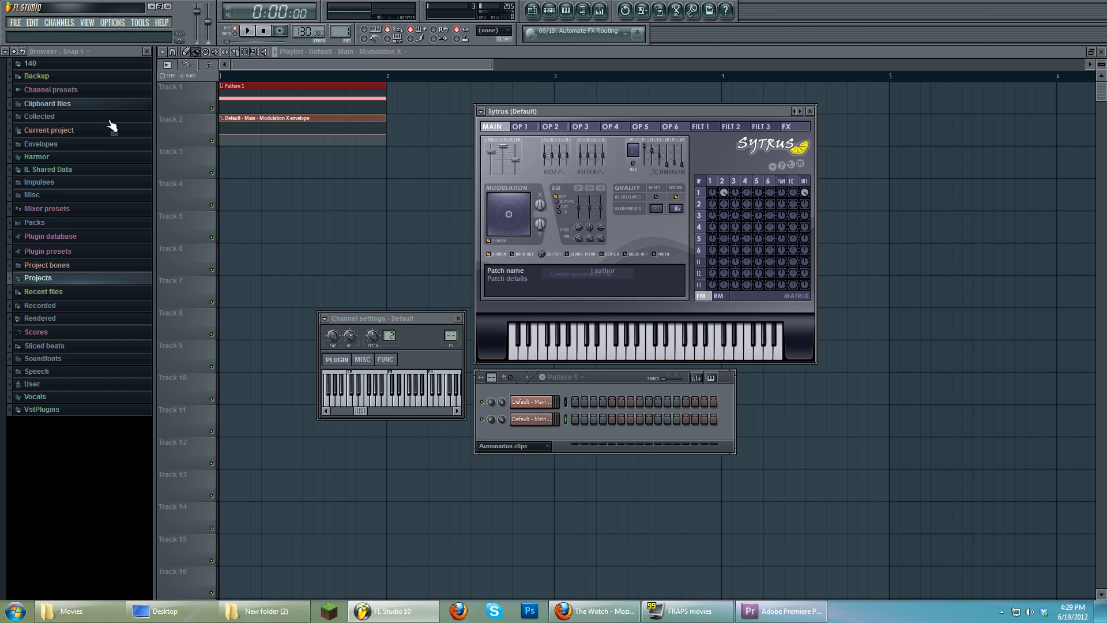
- Shape the Modulation X automation clip on Track 2 into uneven zigzag peaks across bar 1 and play the song
drag(219, 134, 390, 145)
right_click(242, 131)
right_click(283, 140)
right_click(284, 132)
right_click(305, 141)
right_click(306, 134)
right_click(315, 140)
right_click(316, 132)
right_click(324, 133)
right_click(346, 136)
right_click(346, 139)
right_click(356, 137)
right_click(367, 139)
right_click(377, 135)
click(248, 31)
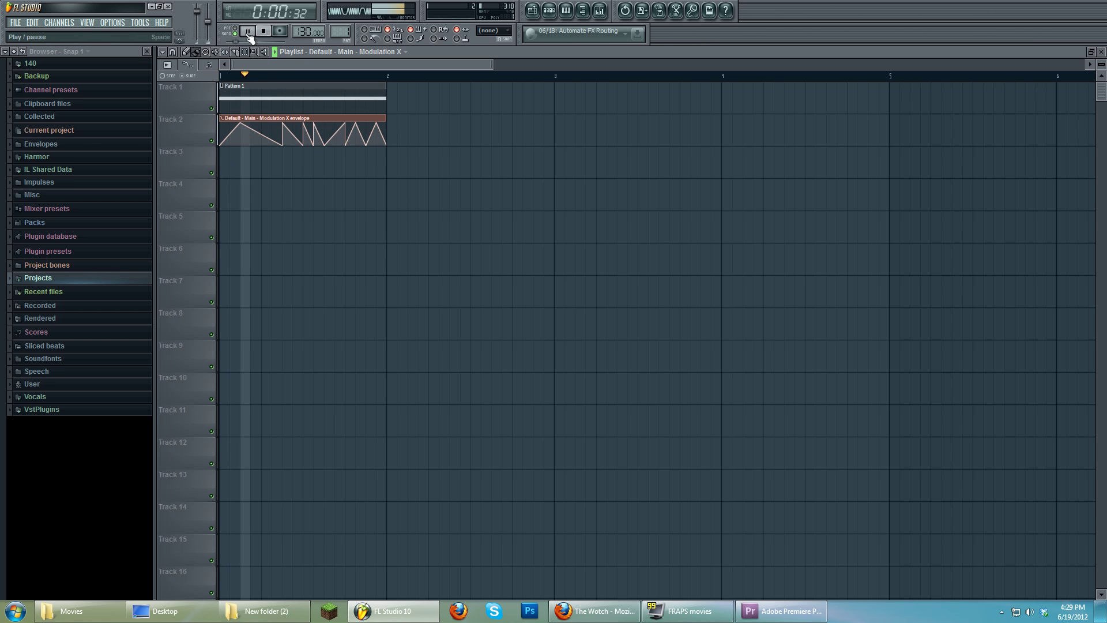
key(space)
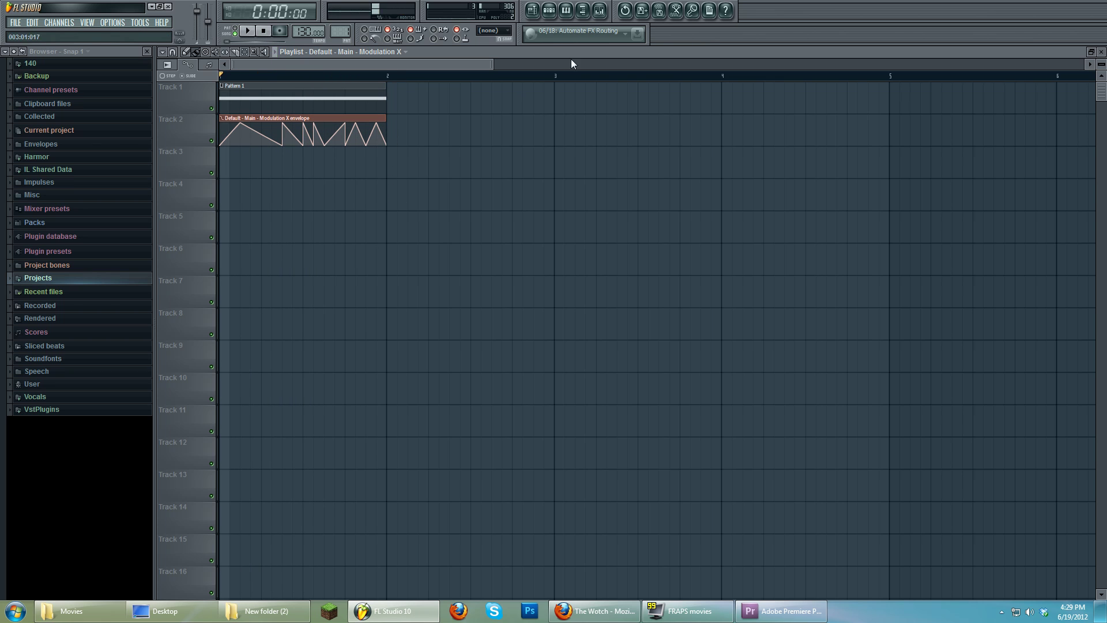
- Reopen Sytrus from the unsorted channel group, turn off its modulation smoothing and play the song
click(548, 9)
click(524, 446)
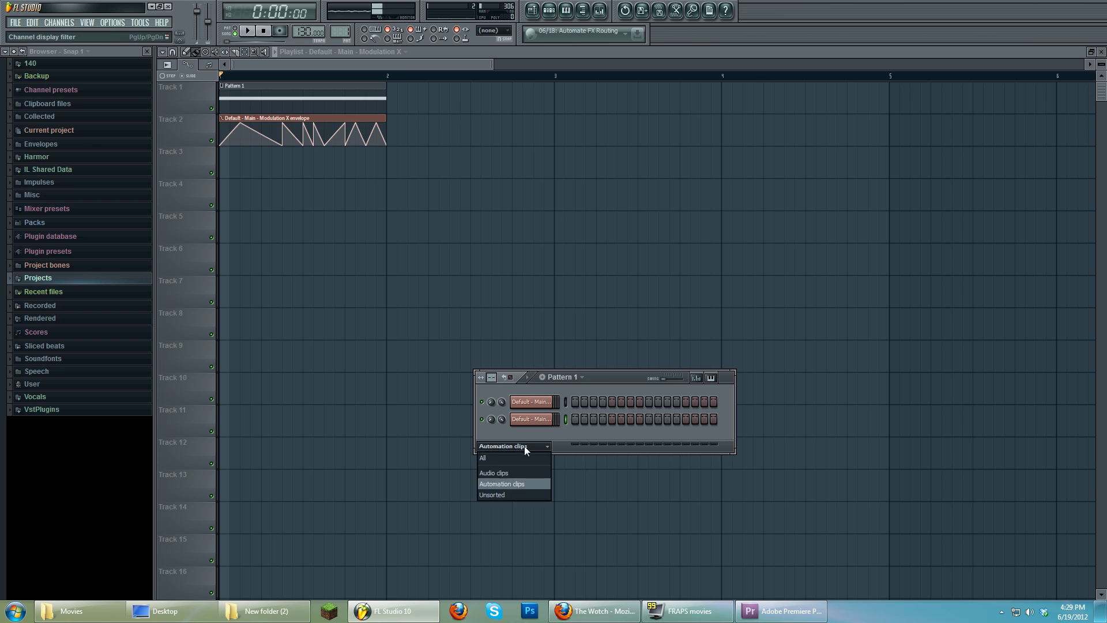
click(511, 493)
click(545, 403)
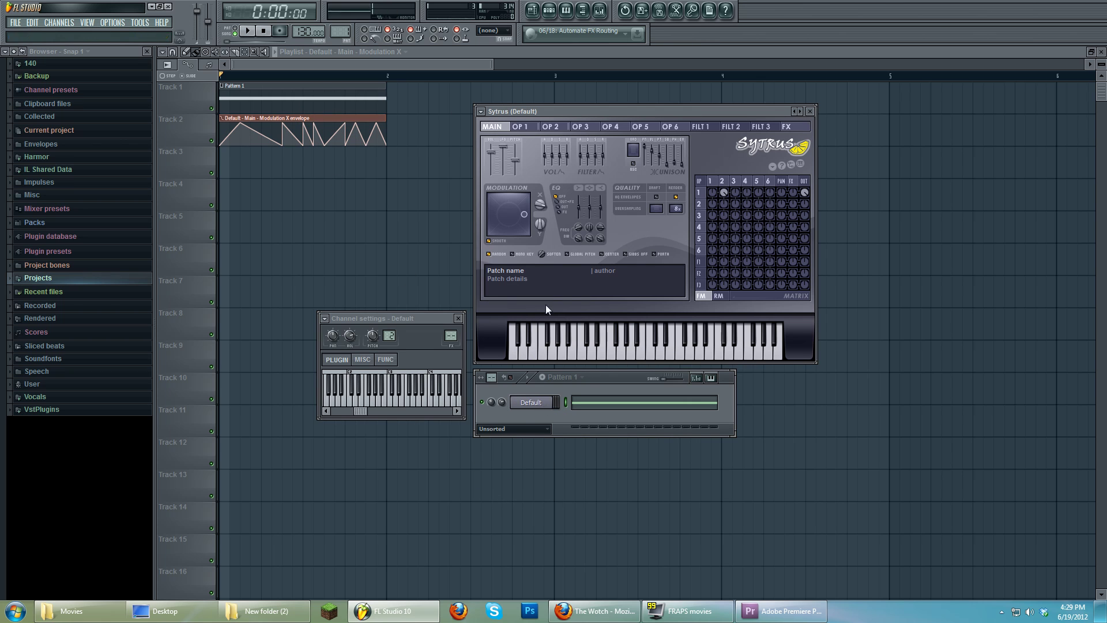
drag(581, 113, 602, 95)
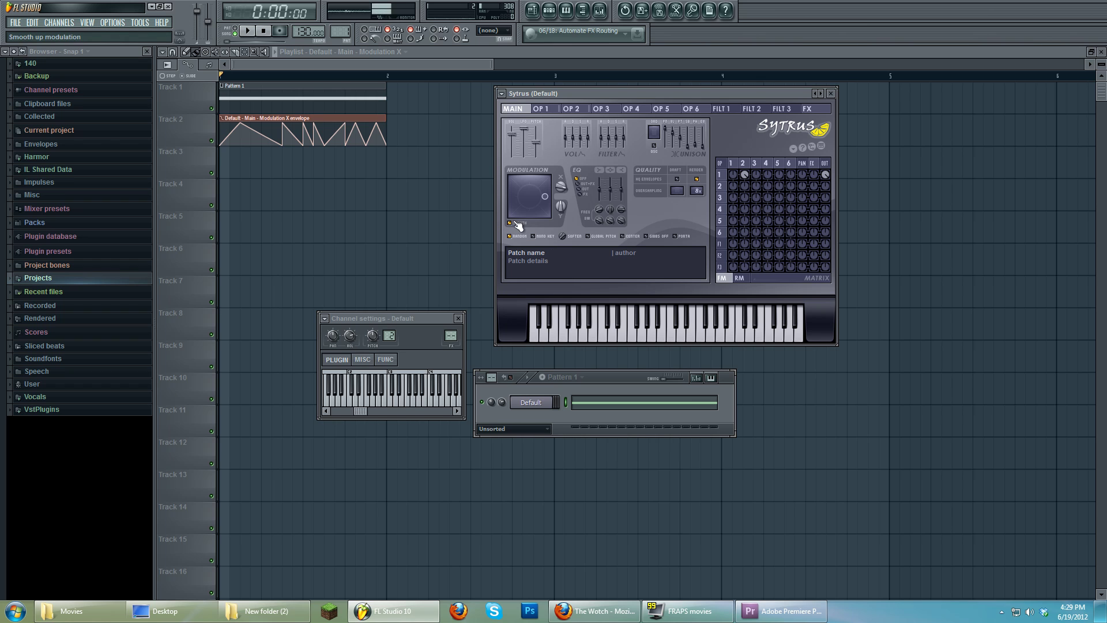
click(250, 32)
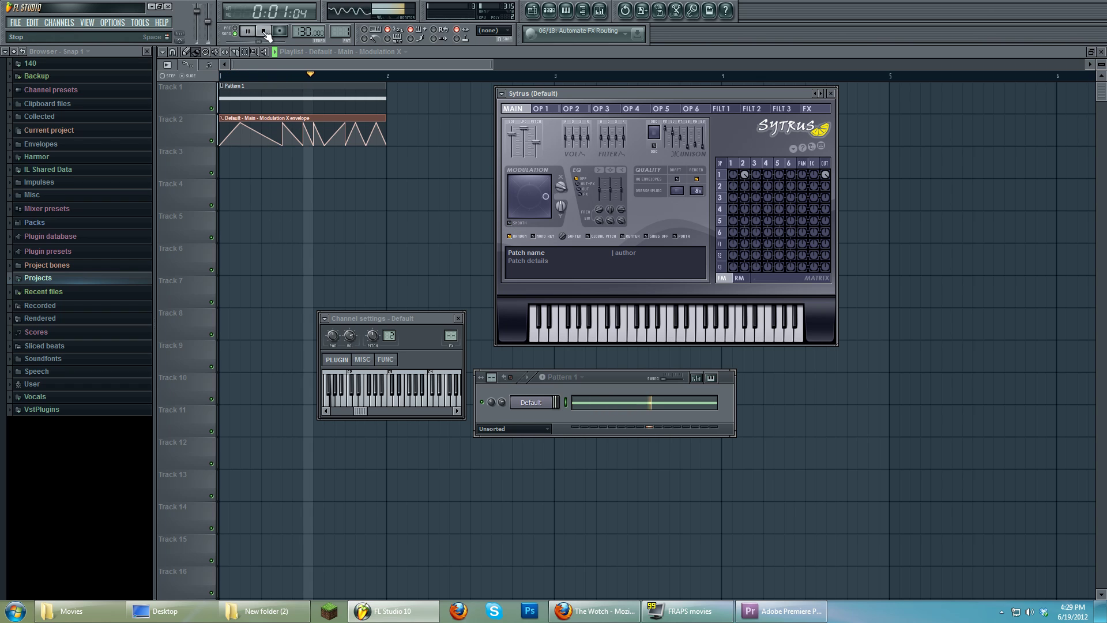
click(265, 32)
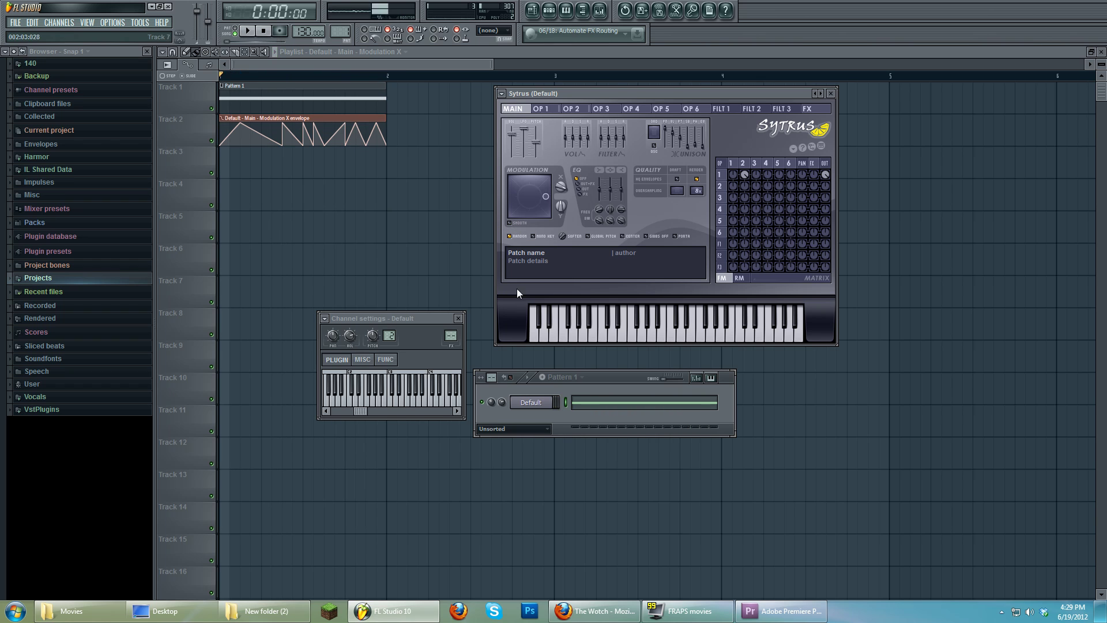
alt+click(562, 188)
- Add one higher harmonic at about half magnitude to operator 2's oscillator waveform
click(744, 166)
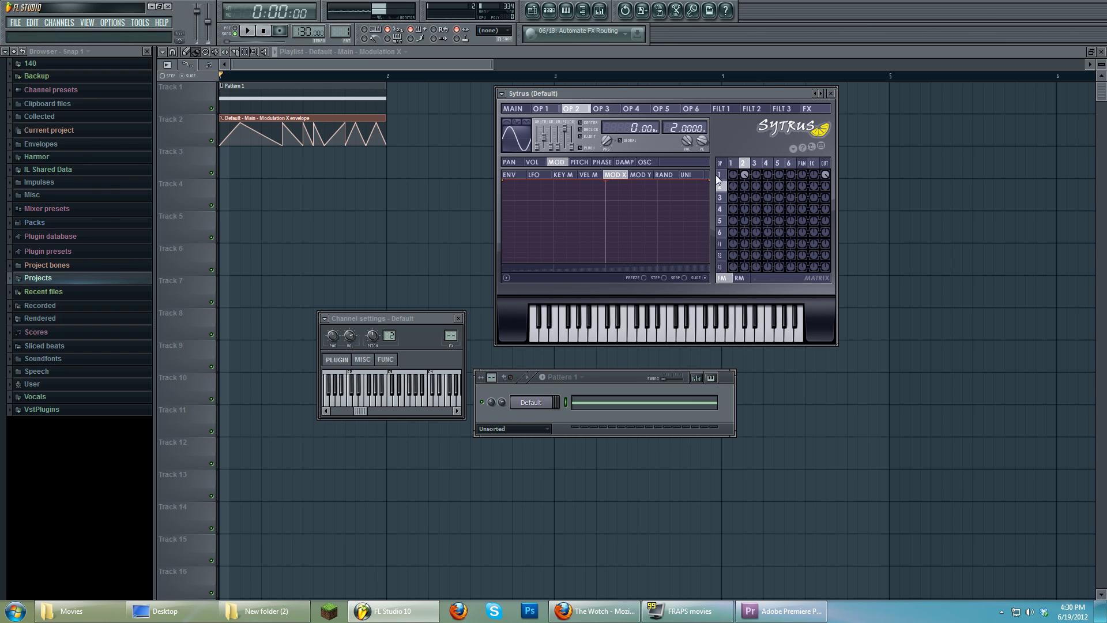
click(685, 162)
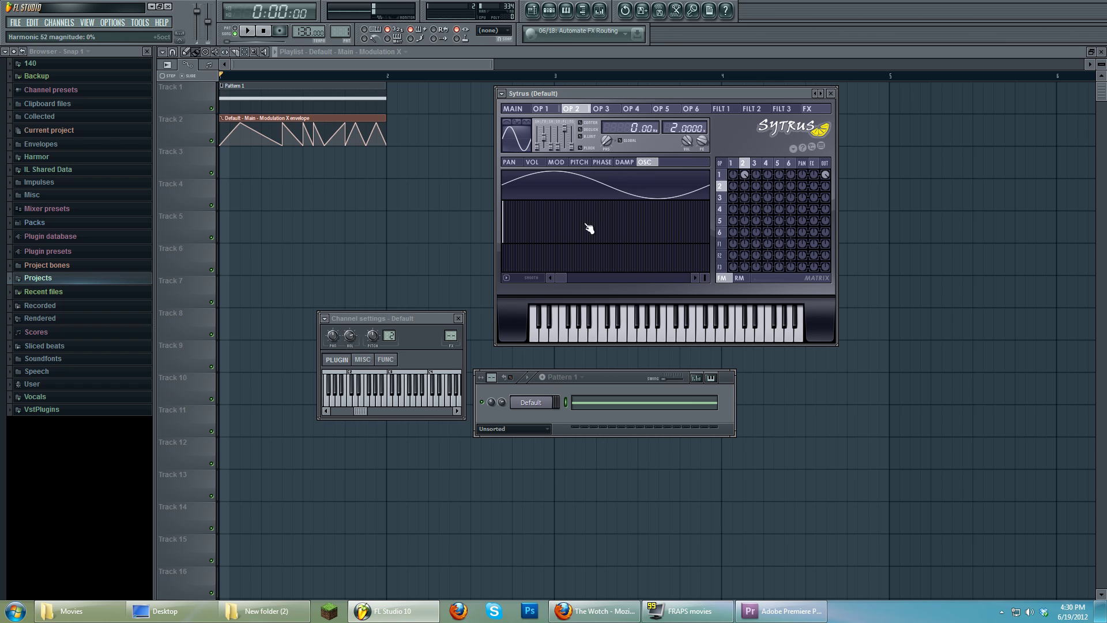
click(558, 247)
drag(559, 237, 563, 230)
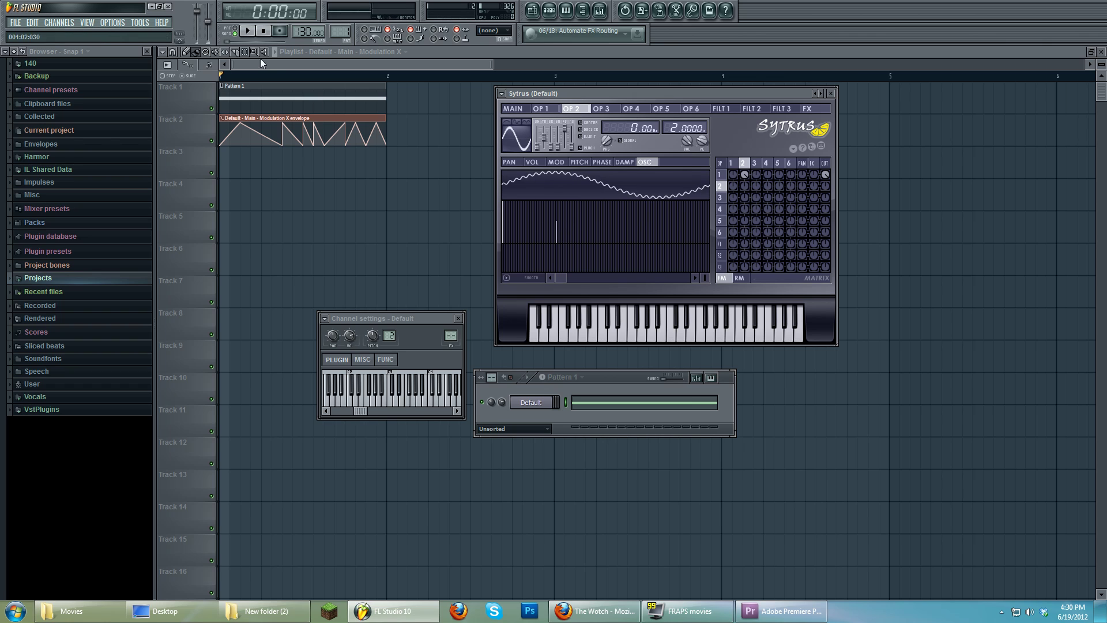
- Play the song with the added harmonic, then remove harmonic 32 from operator 2's oscillator waveform
click(250, 33)
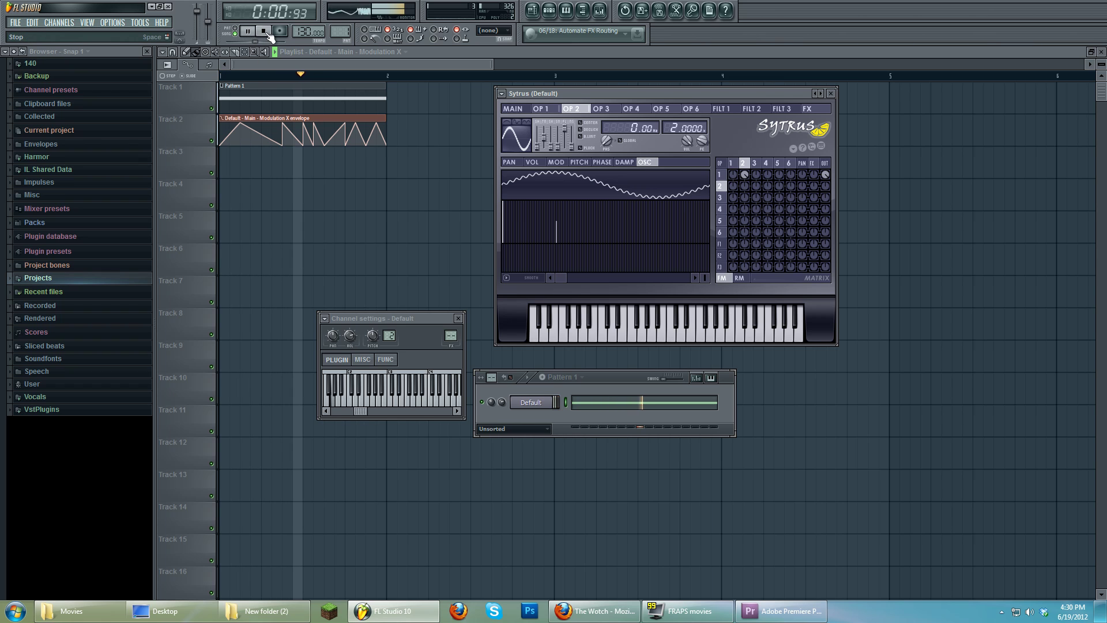
click(265, 32)
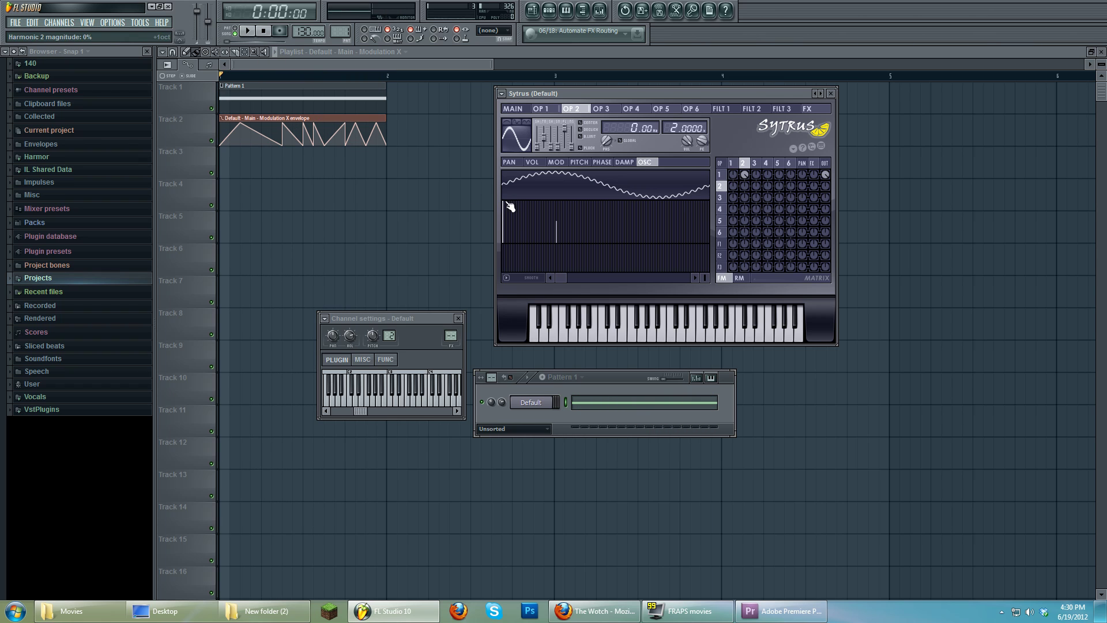
click(558, 227)
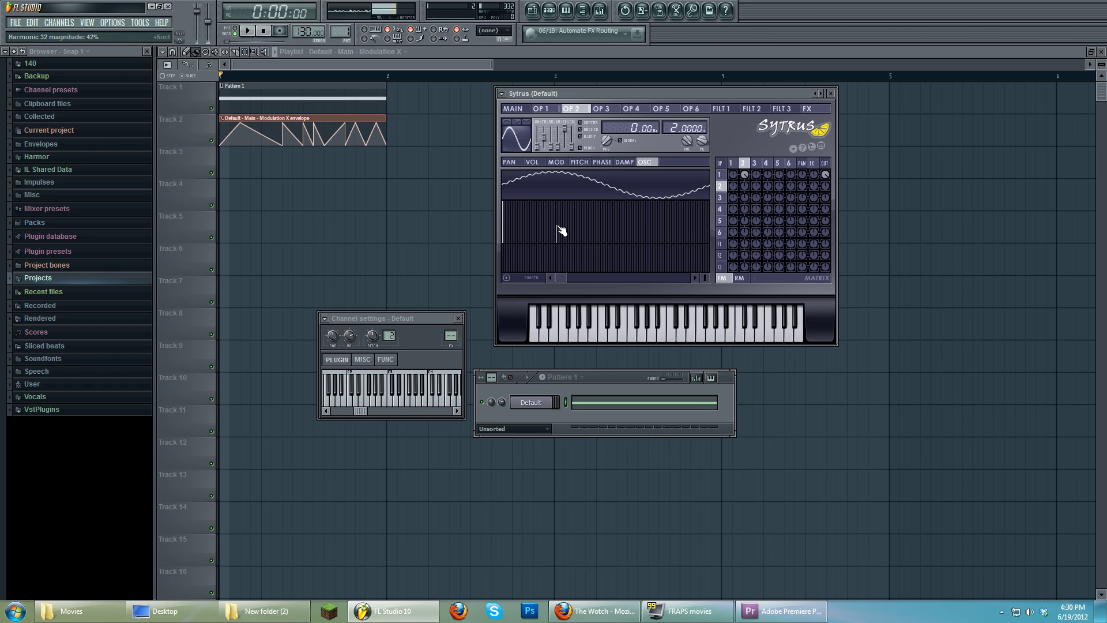
drag(558, 226, 559, 245)
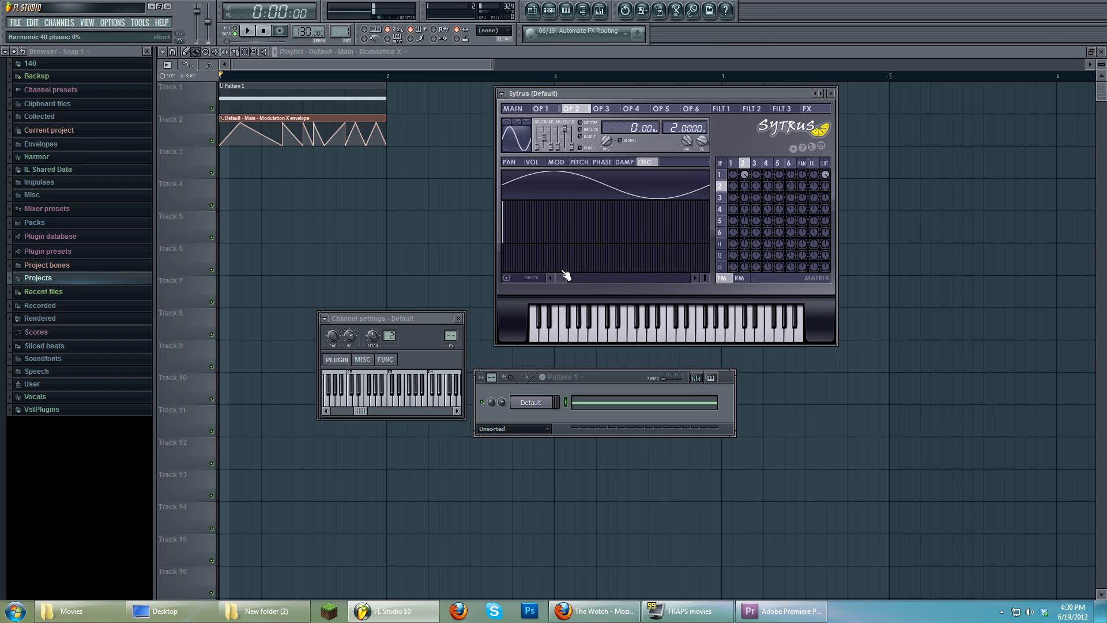
- Change operator 2's base waveform to a triangle and add three higher harmonics between 32 and 40 at reduced magnitudes
drag(537, 145, 536, 140)
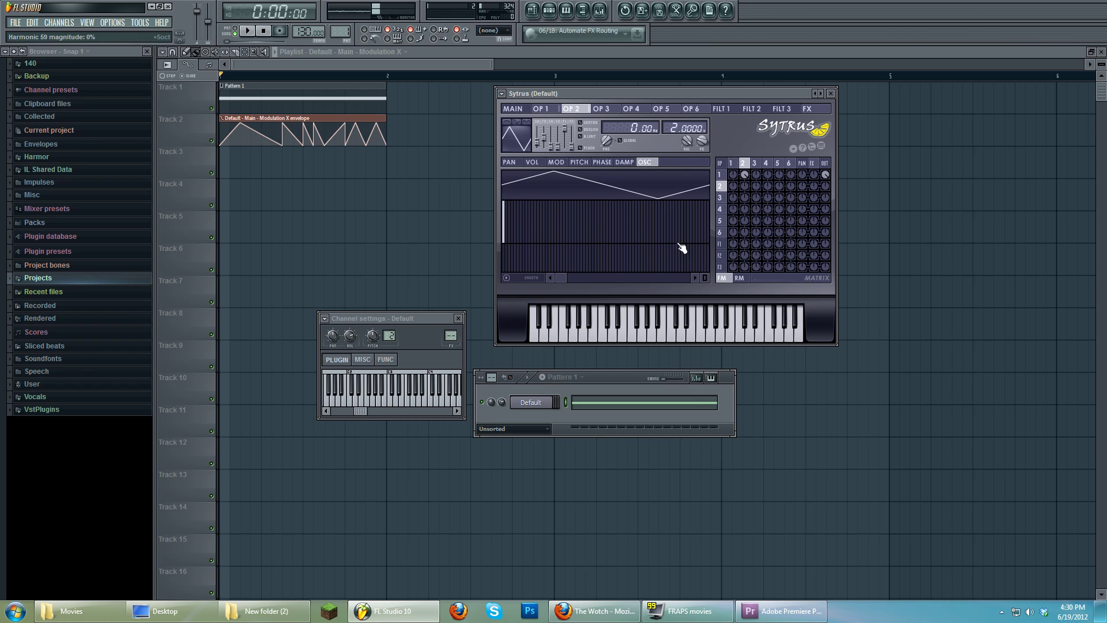
click(661, 279)
mouse_move(562, 276)
mouse_down()
mouse_move(574, 275)
mouse_move(560, 278)
mouse_up()
mouse_move(598, 229)
mouse_down()
mouse_move(597, 208)
mouse_move(616, 229)
mouse_up()
click(610, 220)
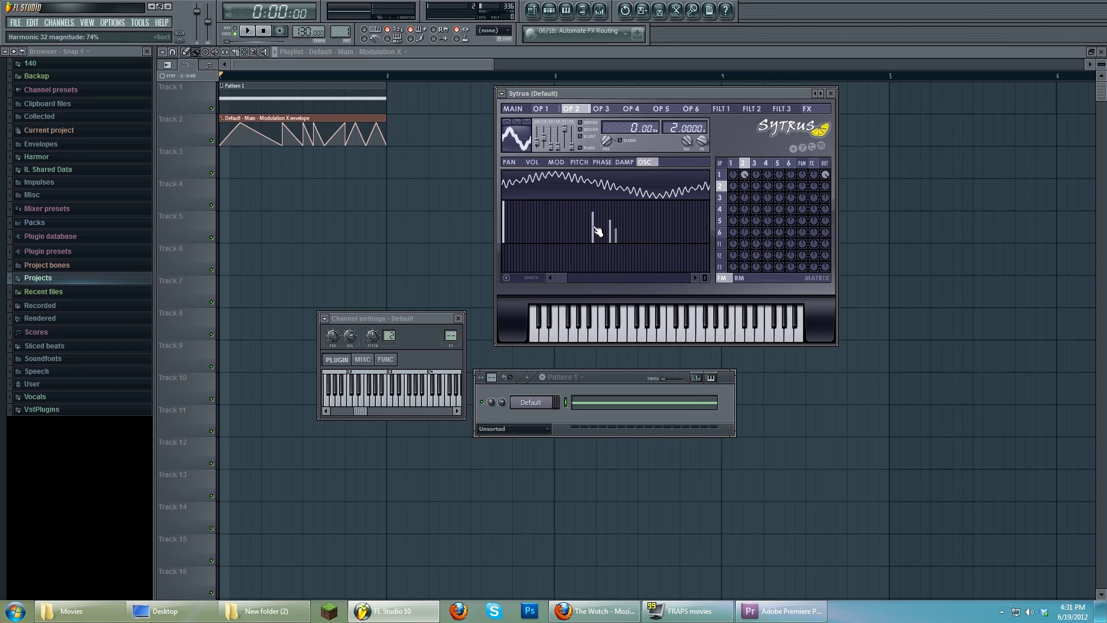
drag(595, 229, 614, 235)
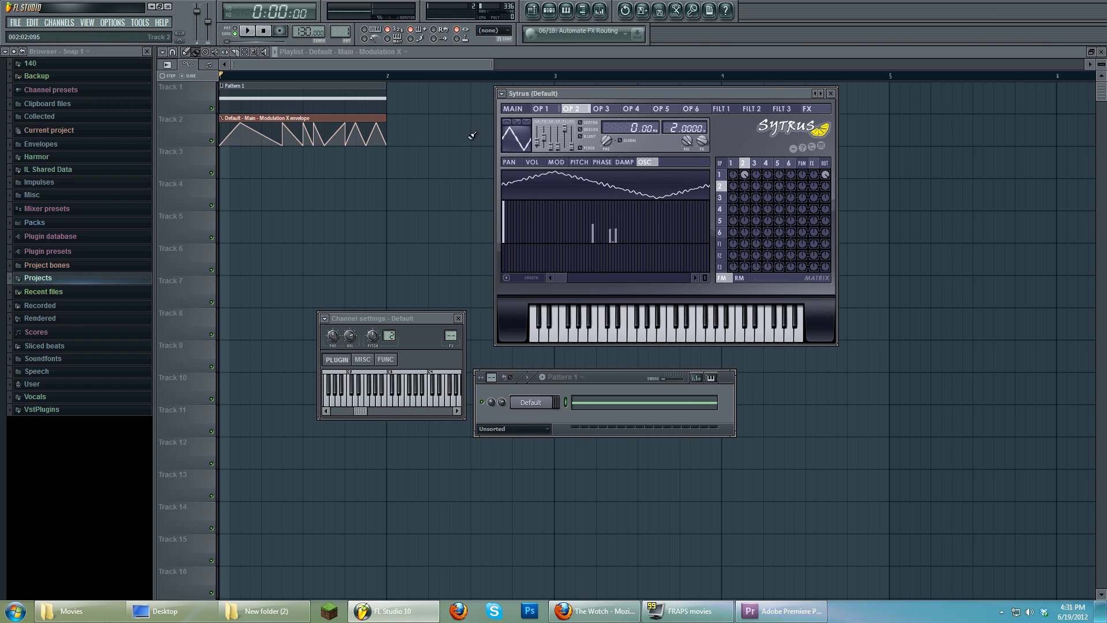
- Remove the two harmonics above harmonic 32 from operator 2's waveform while the song plays, then stop playback
click(249, 30)
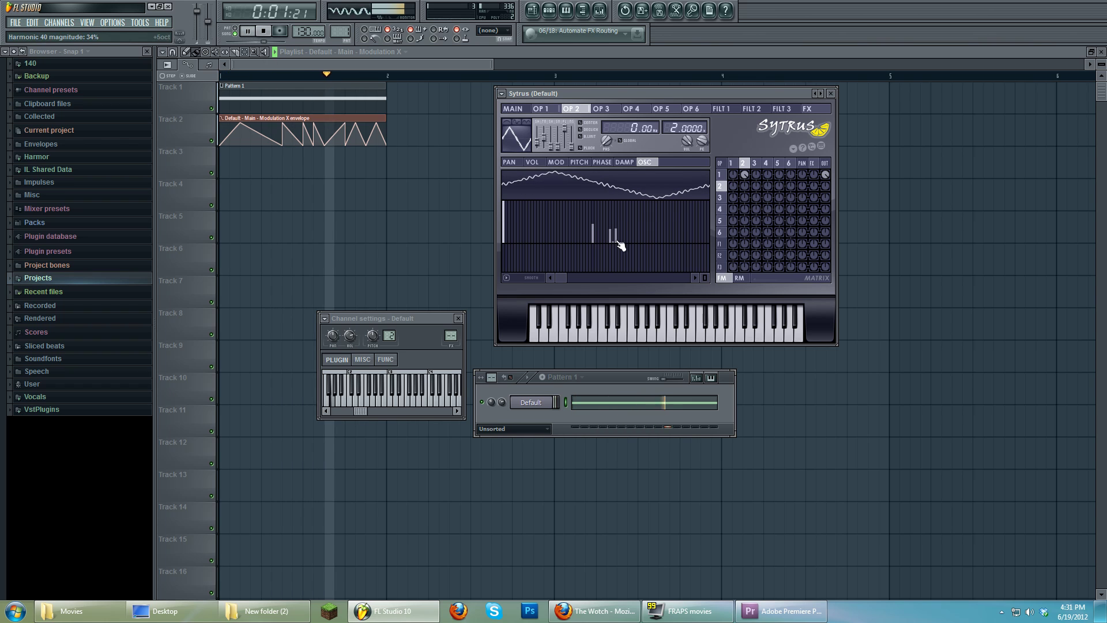
drag(618, 242, 611, 246)
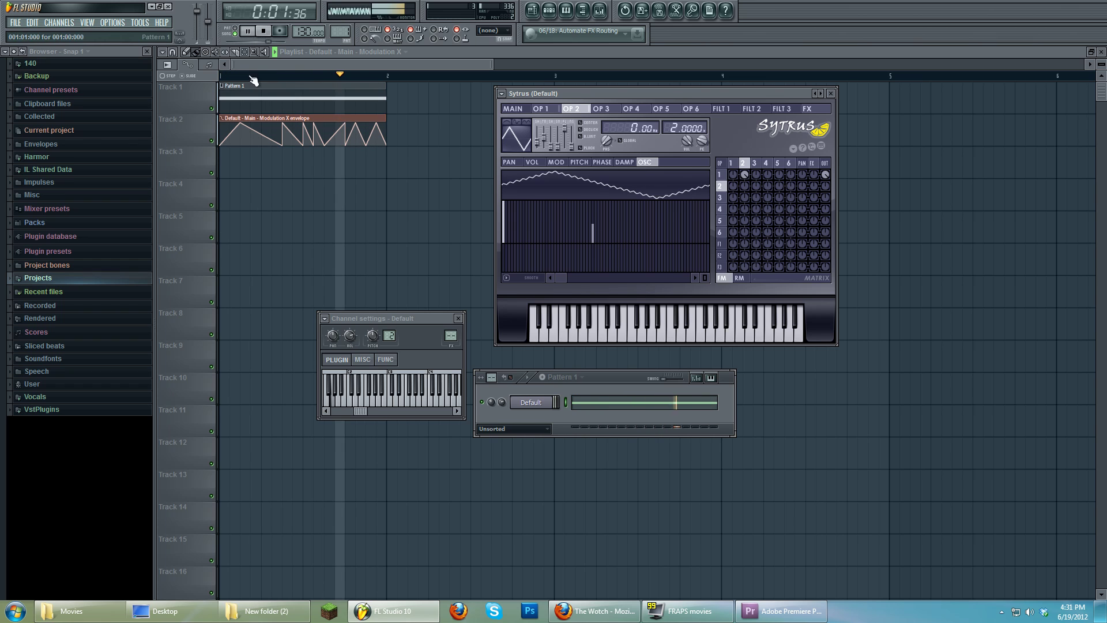
click(265, 33)
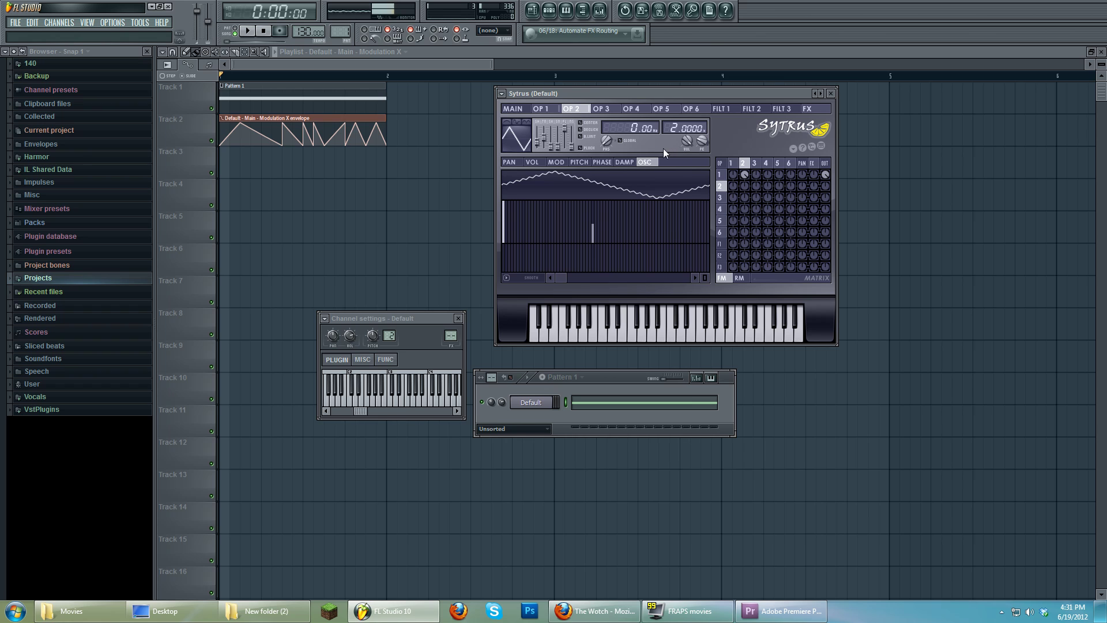
- Route operator 3 to frequency-modulate operator 2 in the matrix and play the song
drag(728, 92, 711, 105)
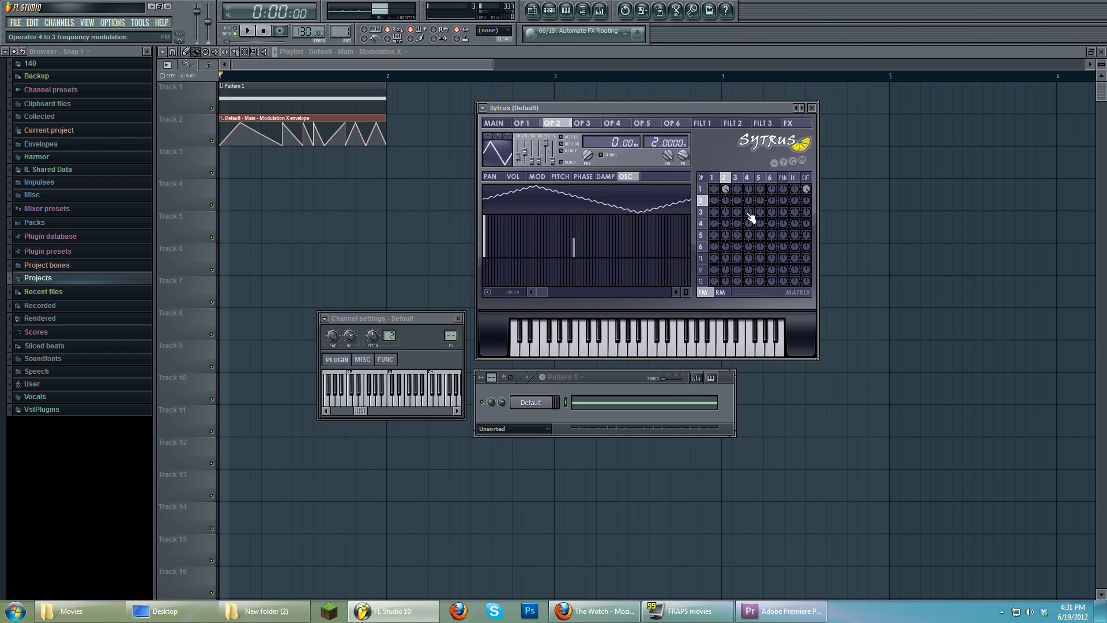
click(717, 177)
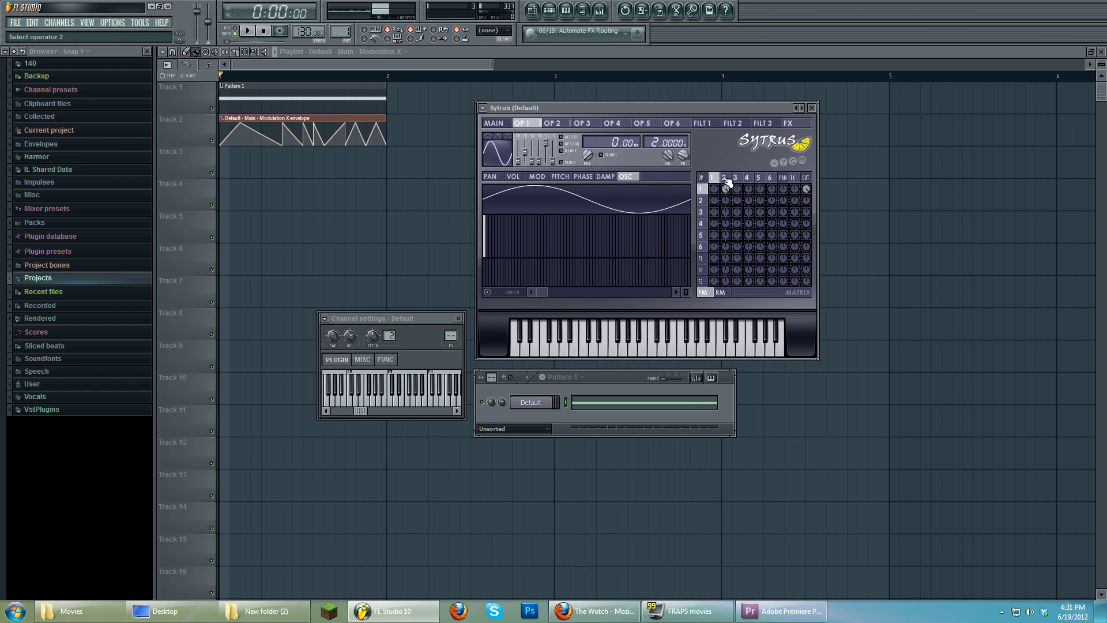
click(725, 178)
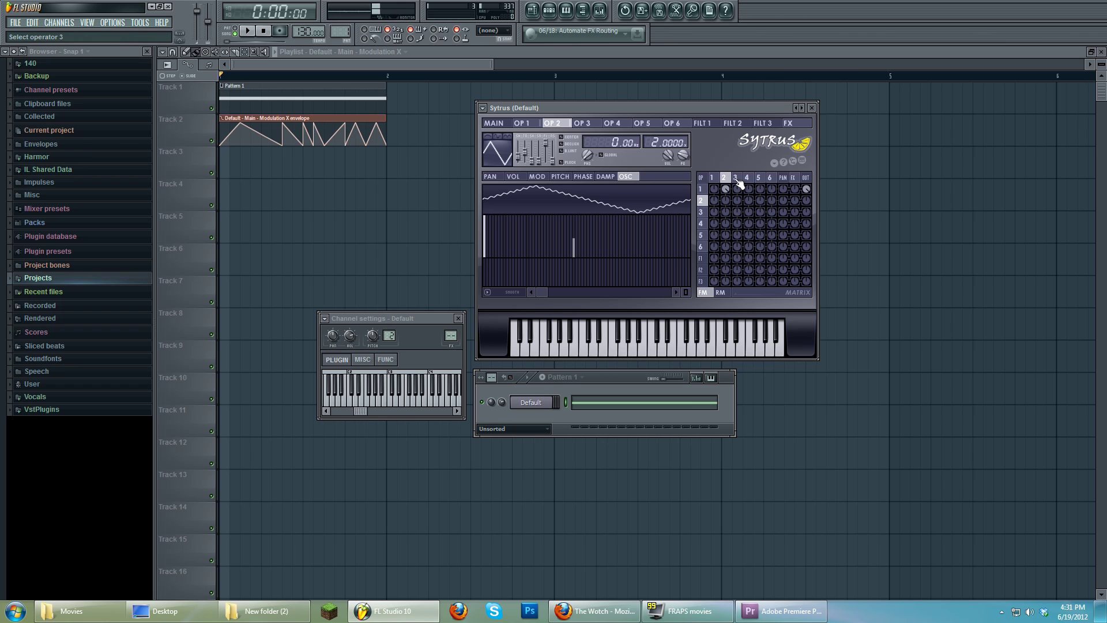
click(737, 179)
drag(738, 202, 738, 196)
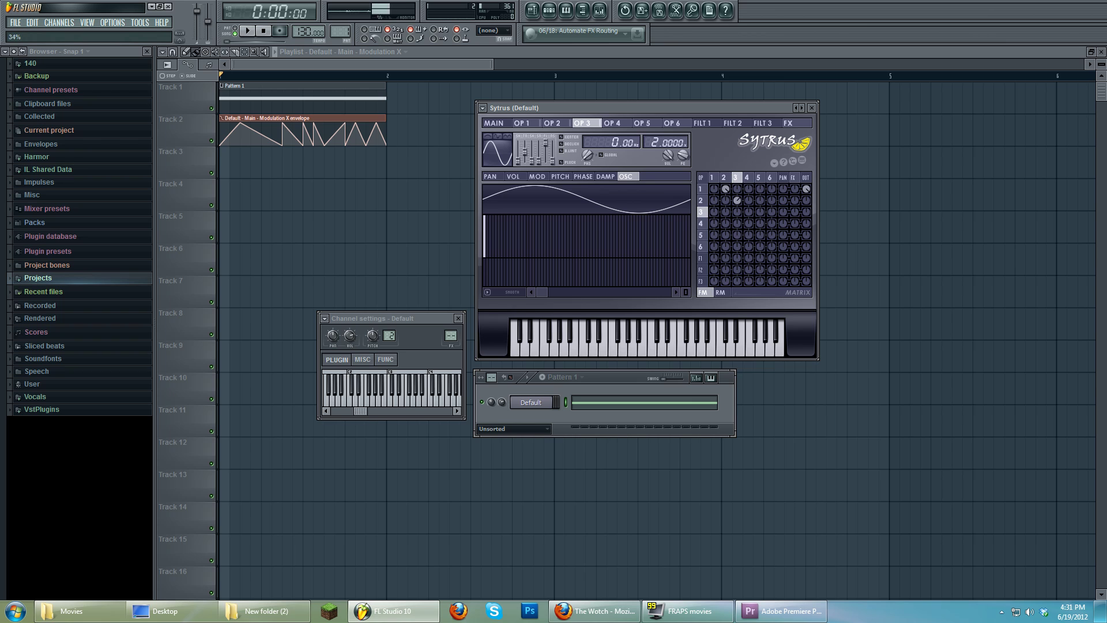
key(space)
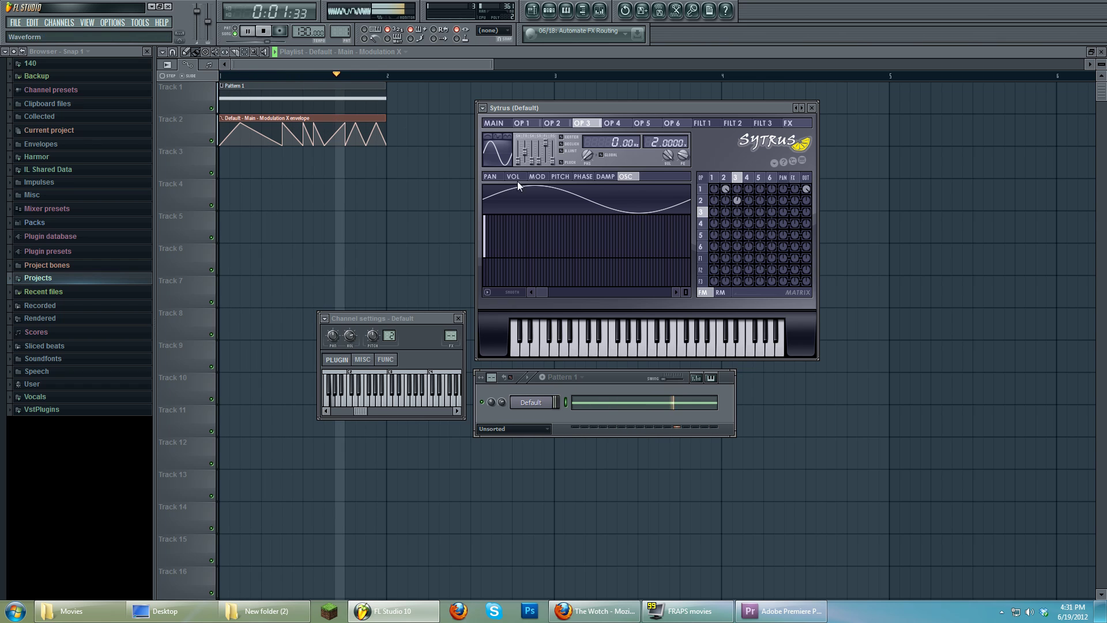
click(263, 32)
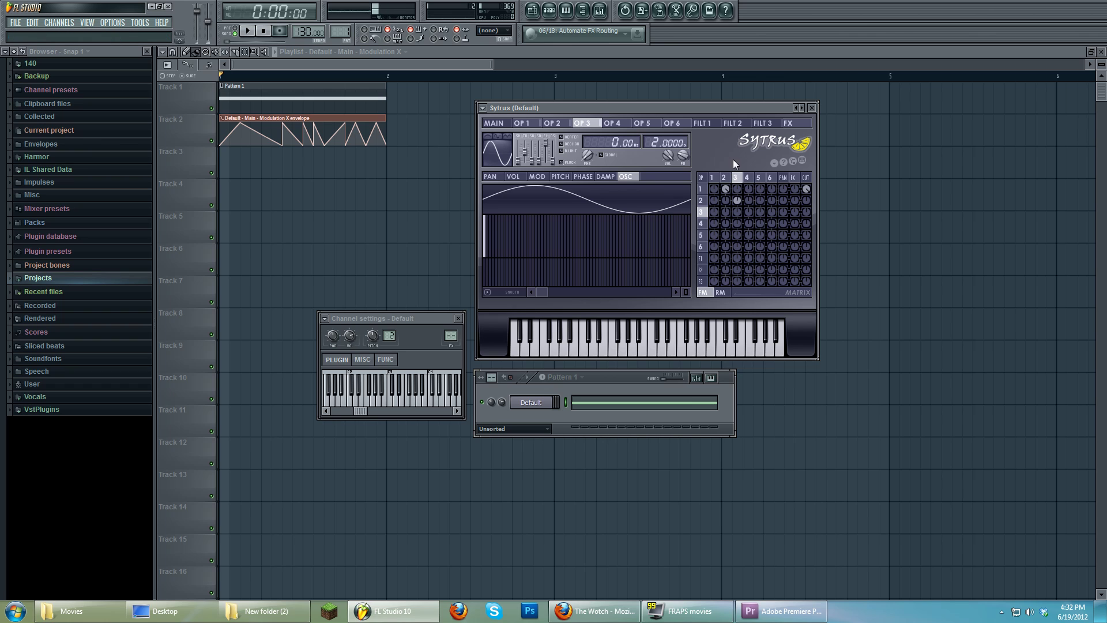
- Map operator 3's volume to Modulation Y with a straight line rising from minimum to maximum
click(726, 178)
click(734, 177)
click(512, 176)
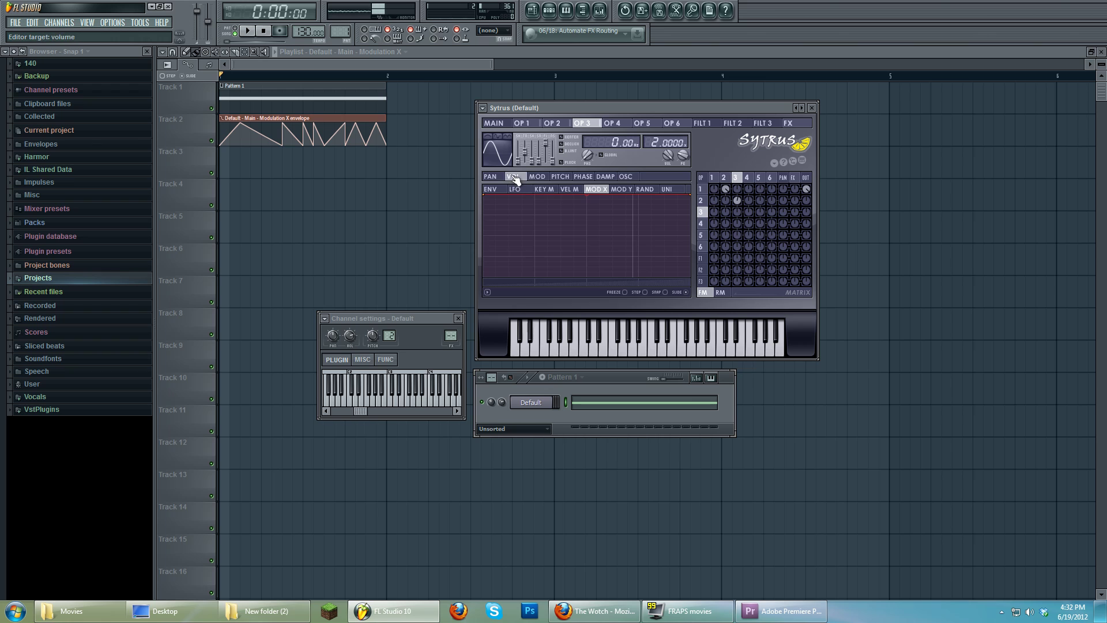
click(619, 190)
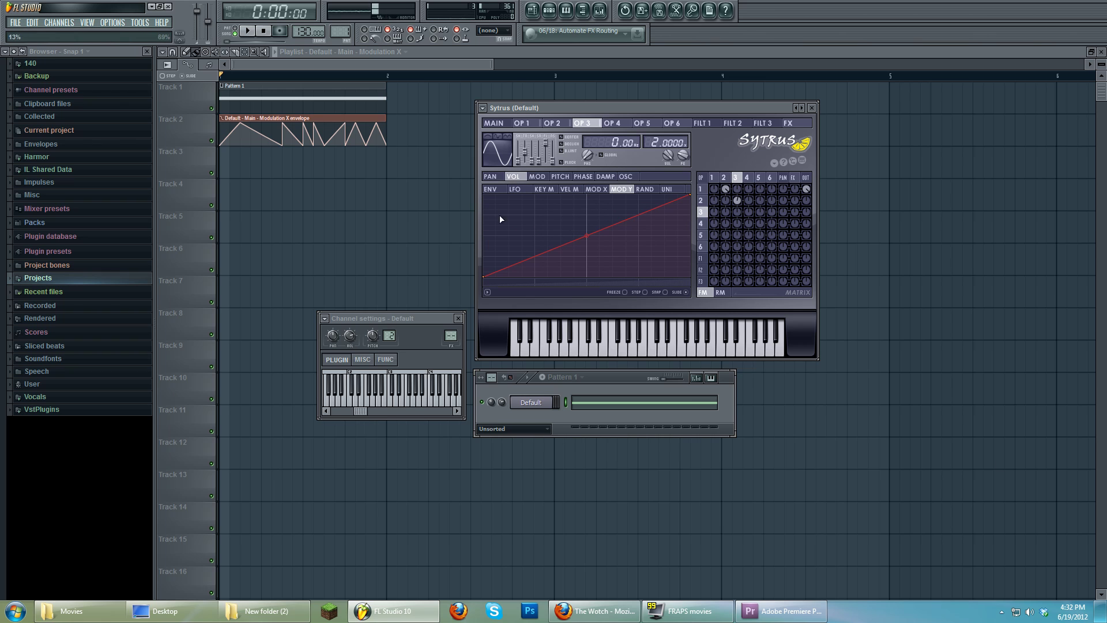
- Play the song while varying the Modulation Y amount on the Sytrus main page, then stop playback
key(space)
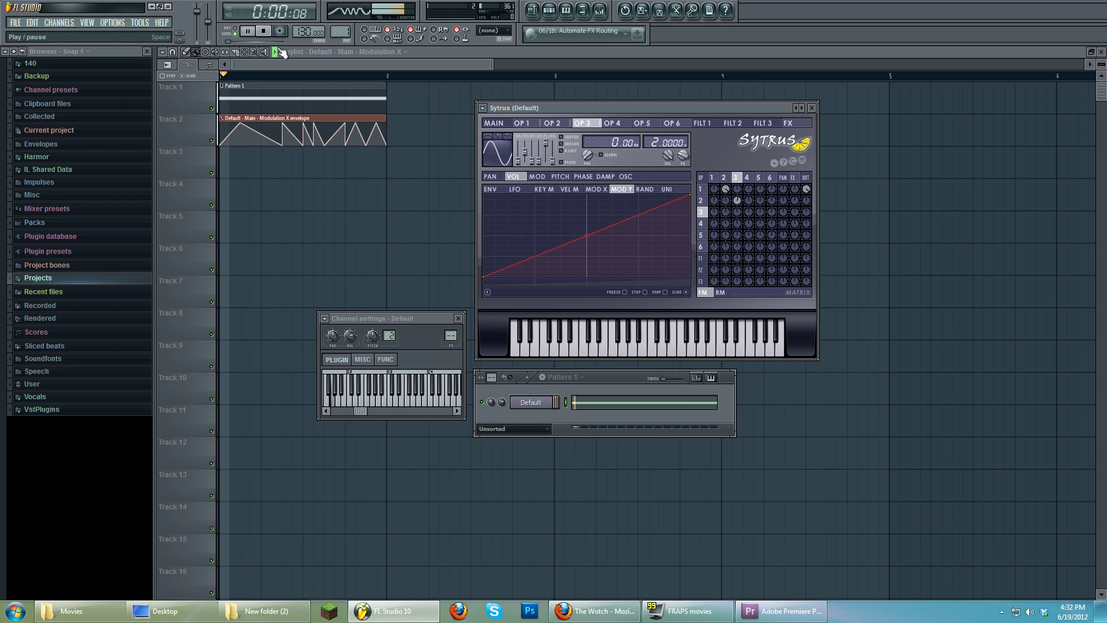
click(495, 124)
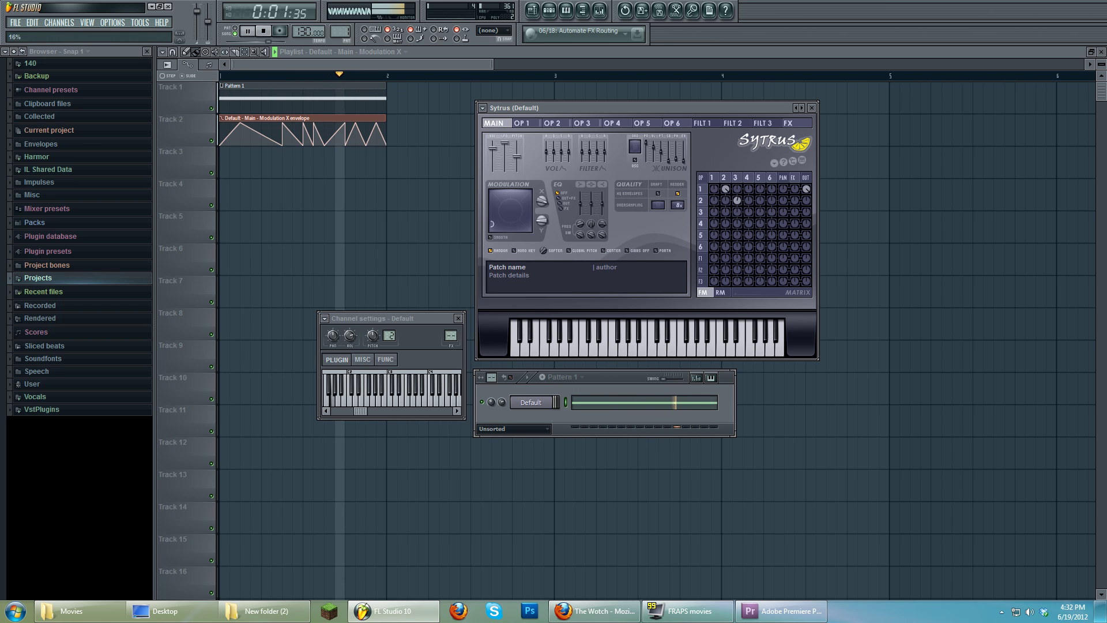
click(264, 30)
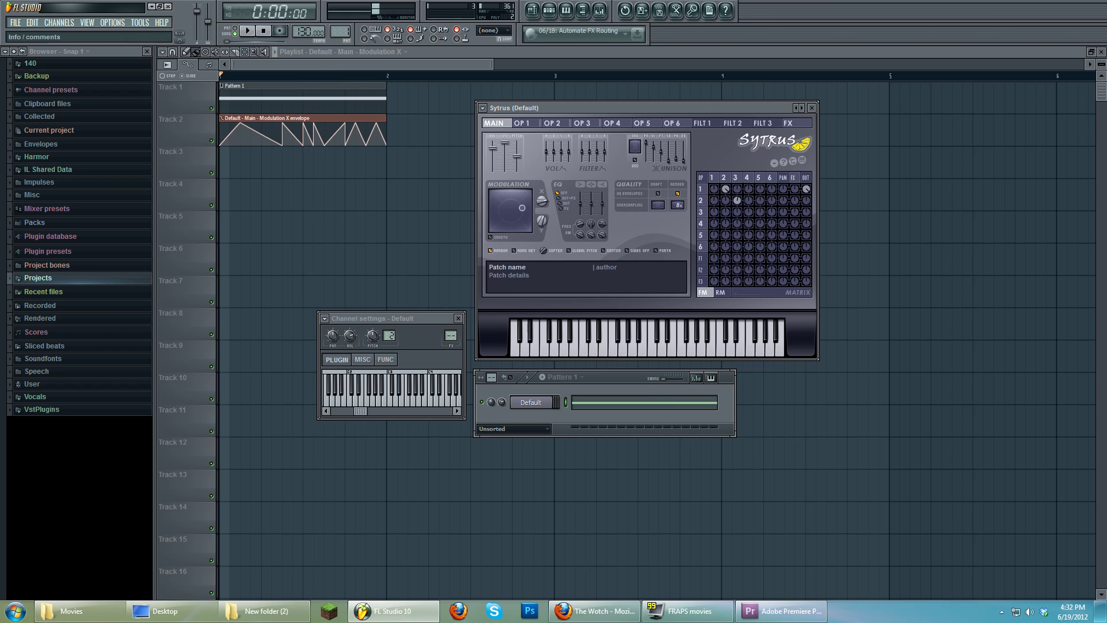
- Try raising operator 3's frequency ratio to about 2.23 while the song plays
click(736, 178)
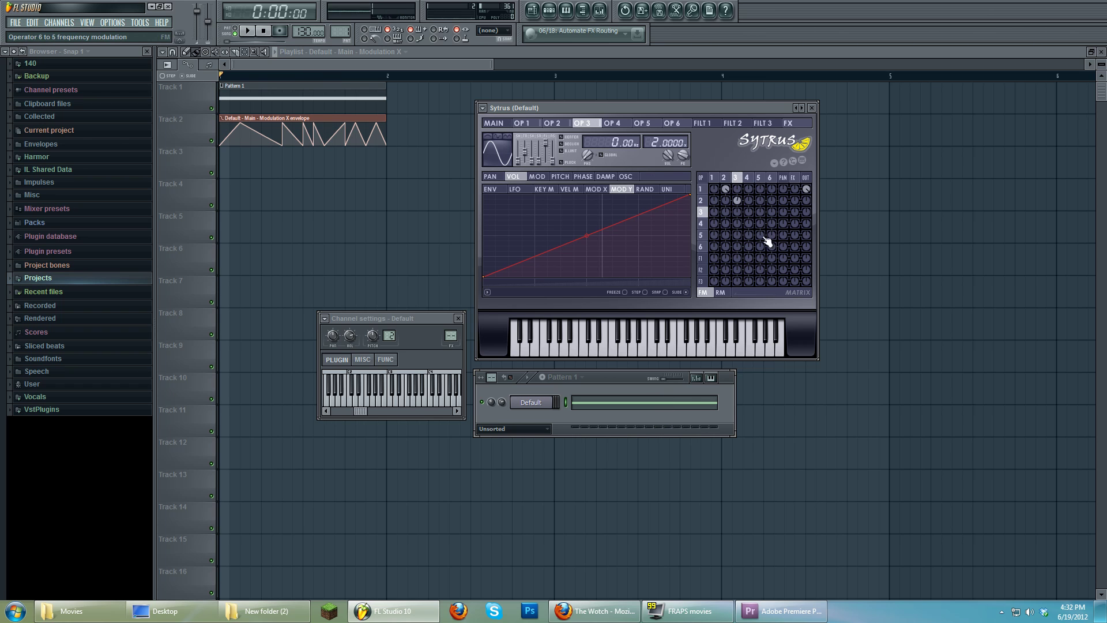
drag(663, 144, 662, 139)
key(space)
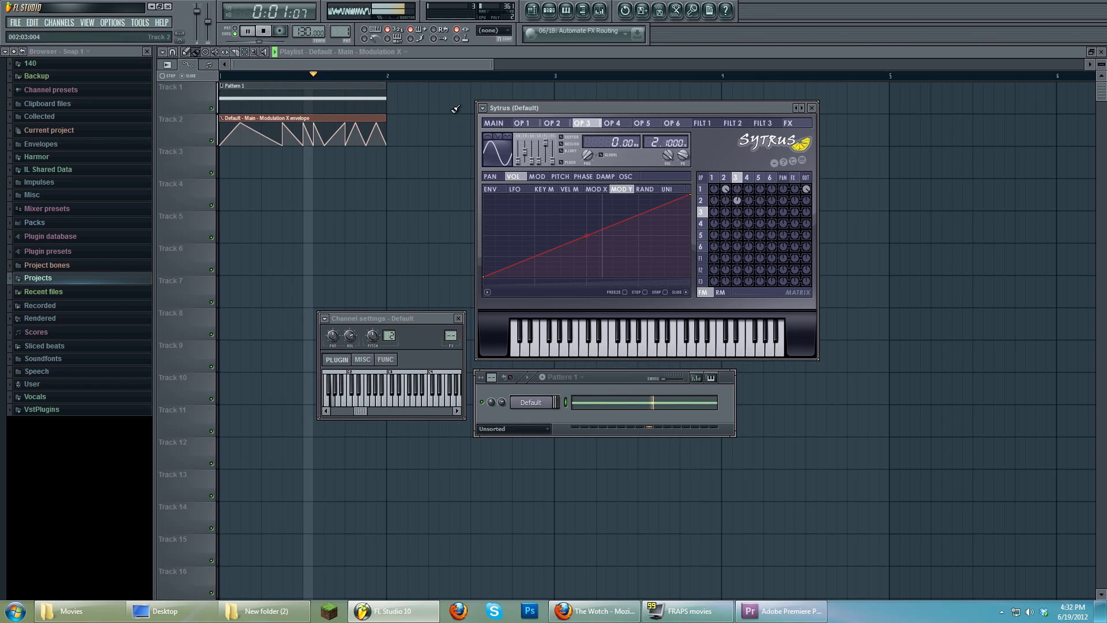
drag(663, 143, 666, 139)
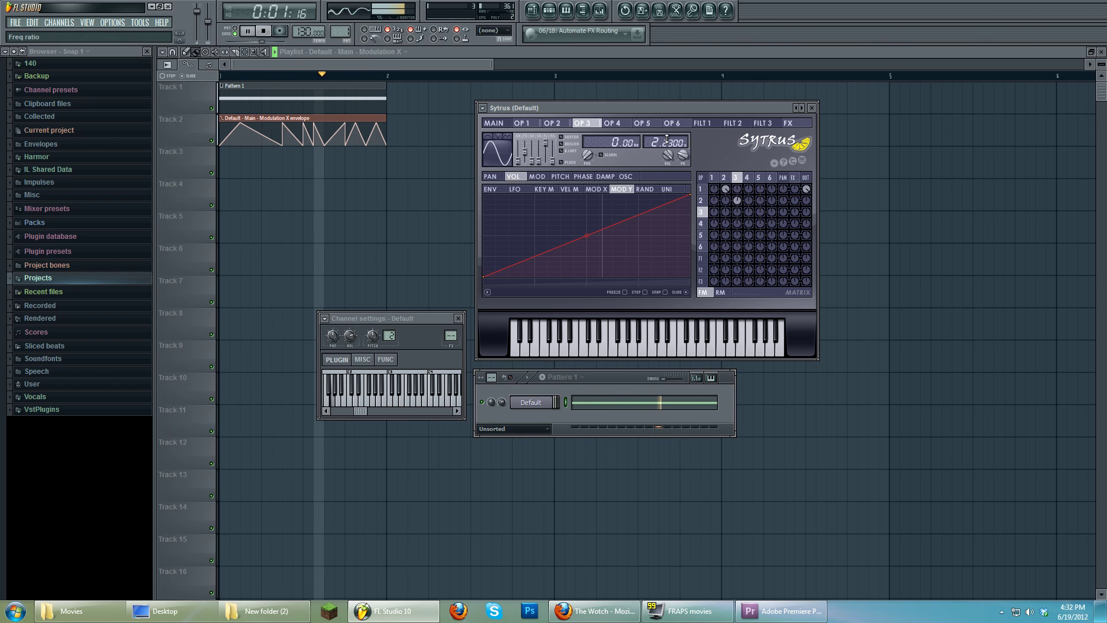
key(space)
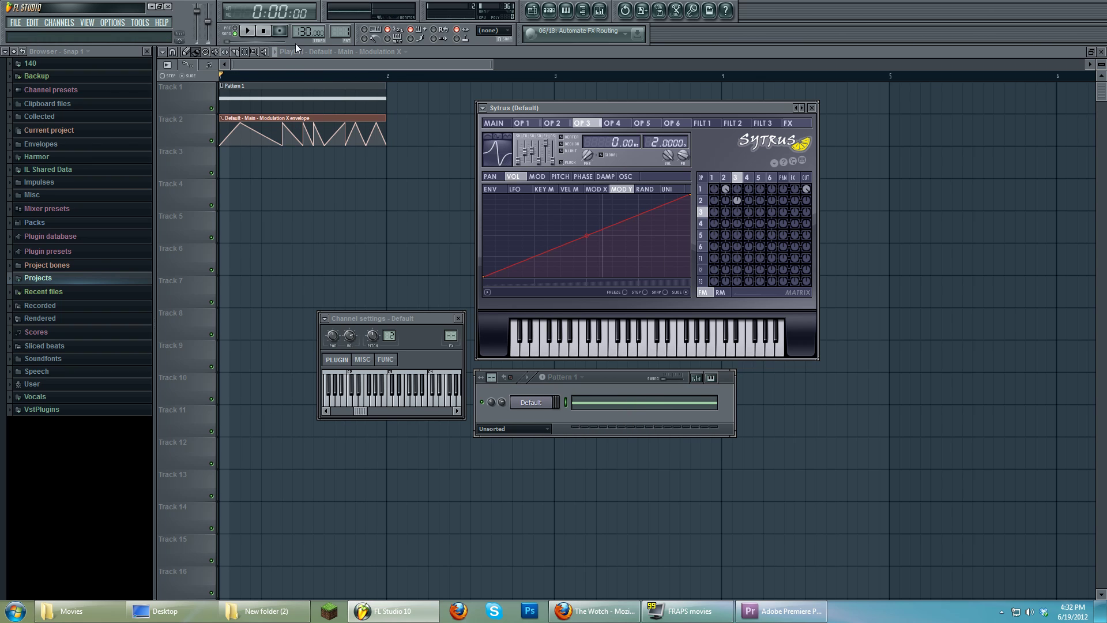
- Reshape operator 3's waveform with its oscillator shape sliders and play the song
drag(517, 161, 532, 151)
click(247, 32)
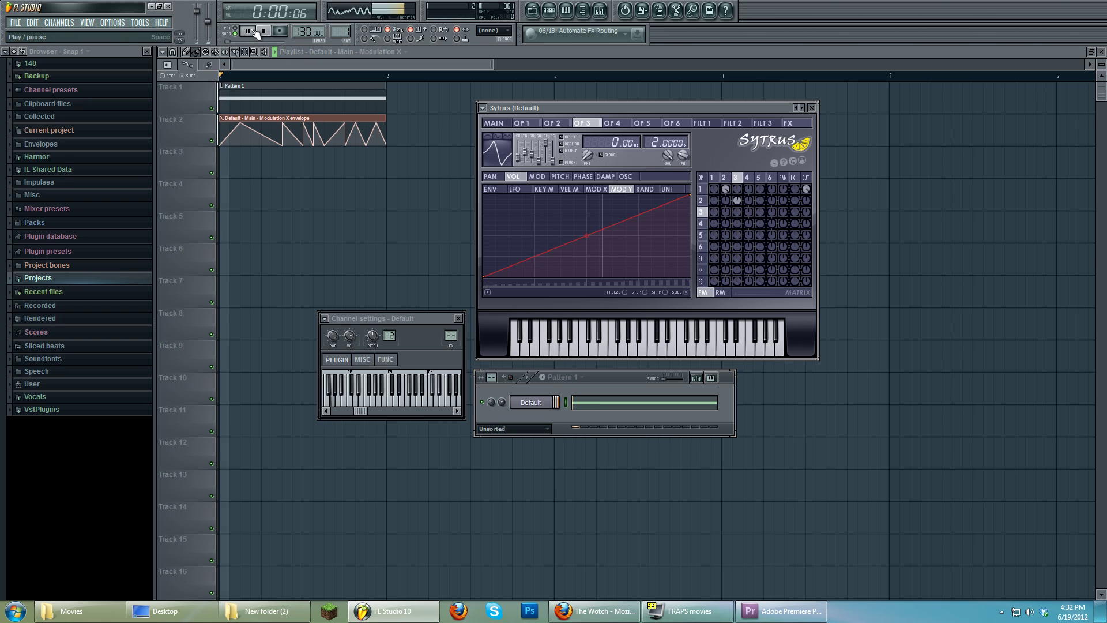
click(263, 31)
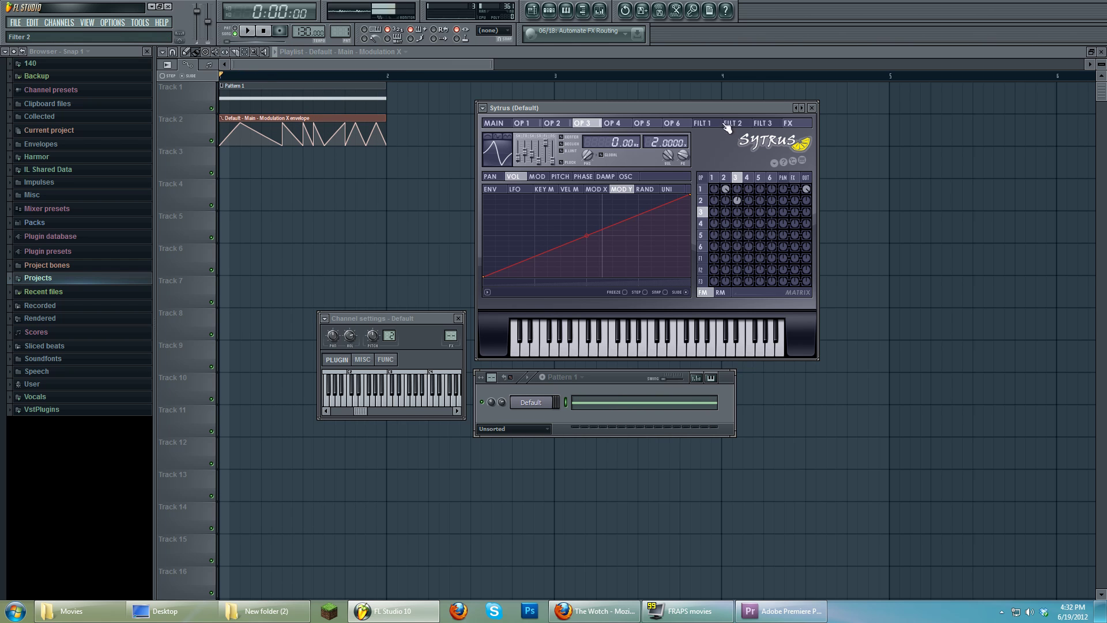
- Show the Audio clips channel group, open the Dragged sample_341 channel settings and preview its sample
mouse_move(715, 110)
mouse_down()
mouse_move(855, 178)
mouse_move(704, 106)
mouse_move(712, 114)
mouse_up()
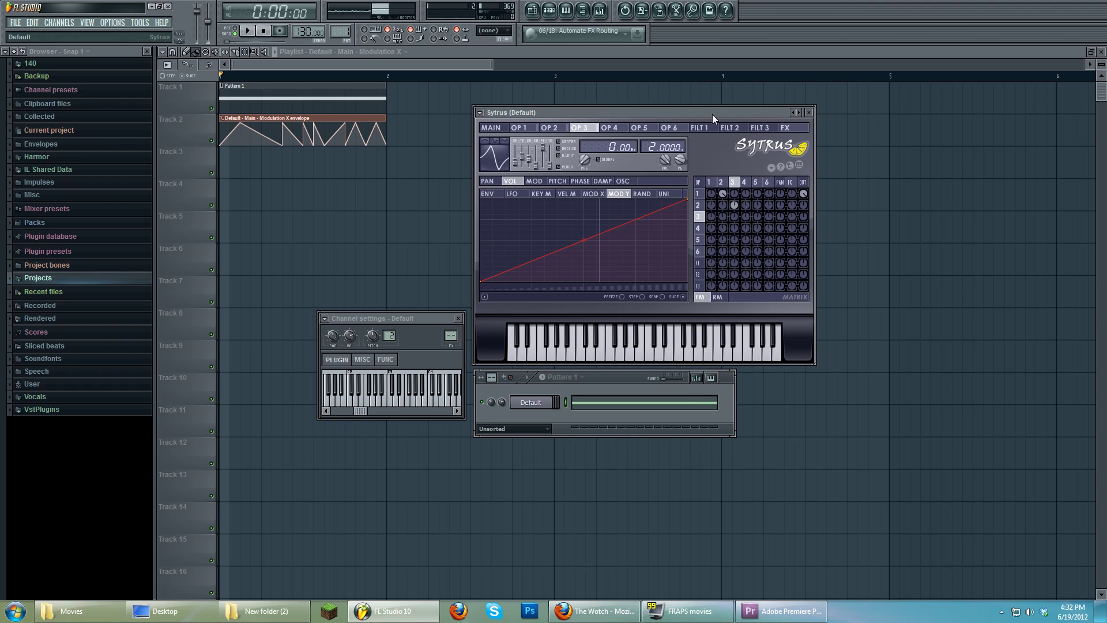
drag(618, 375, 618, 379)
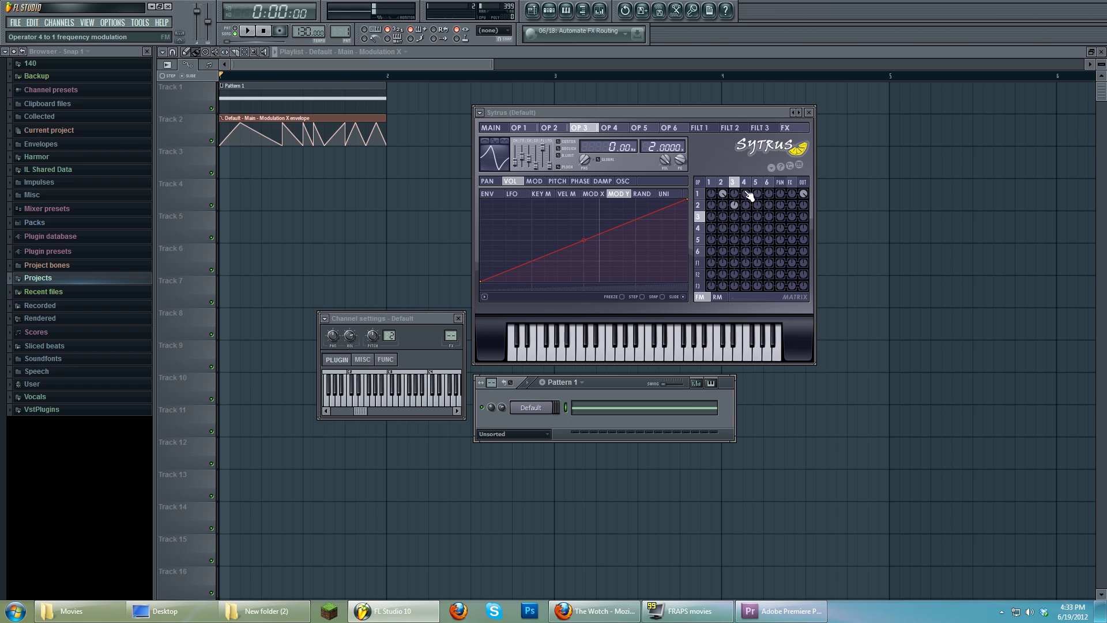
click(539, 431)
click(526, 441)
click(535, 408)
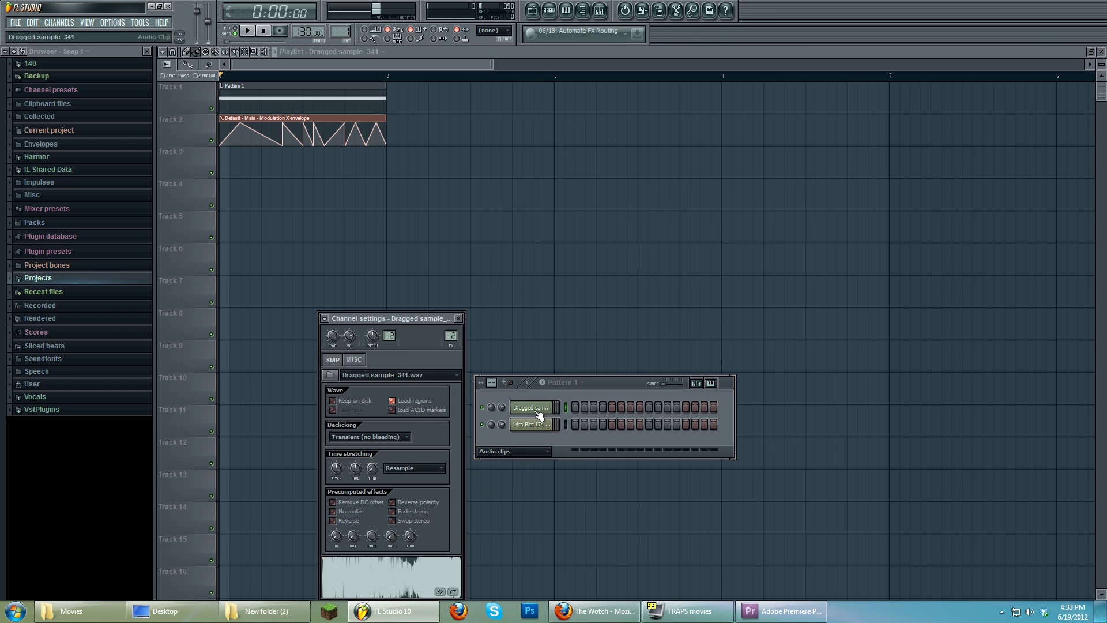
drag(417, 320, 444, 230)
click(421, 475)
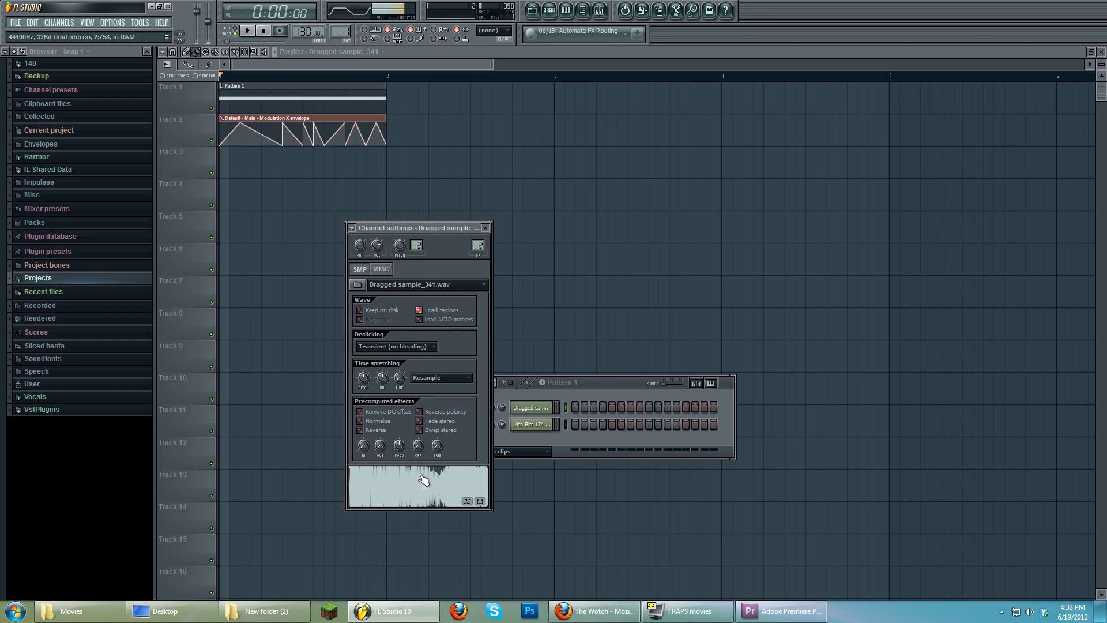
click(264, 33)
- Open the 14th Bits 174 A1 channel settings, show its target mixer track and preview its sample
click(534, 426)
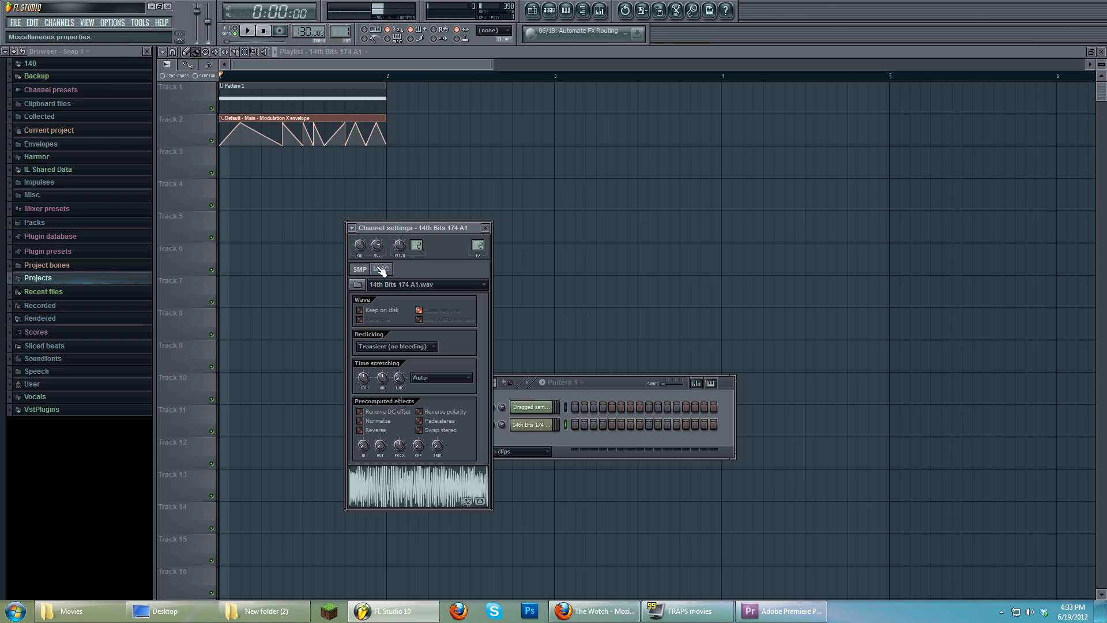
click(478, 245)
click(429, 483)
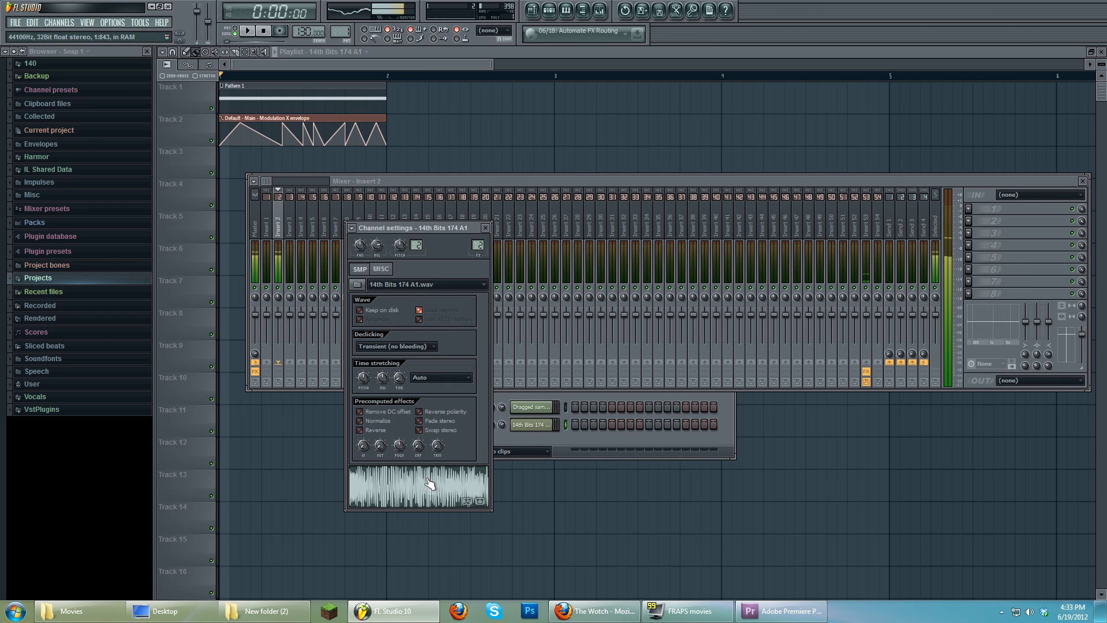
click(558, 442)
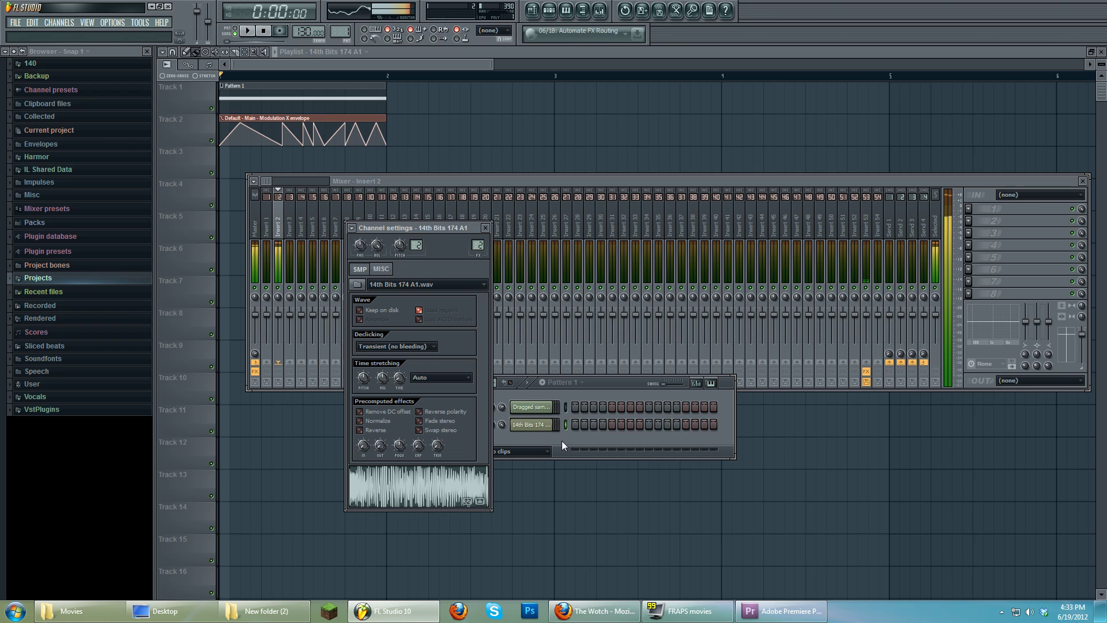
click(550, 11)
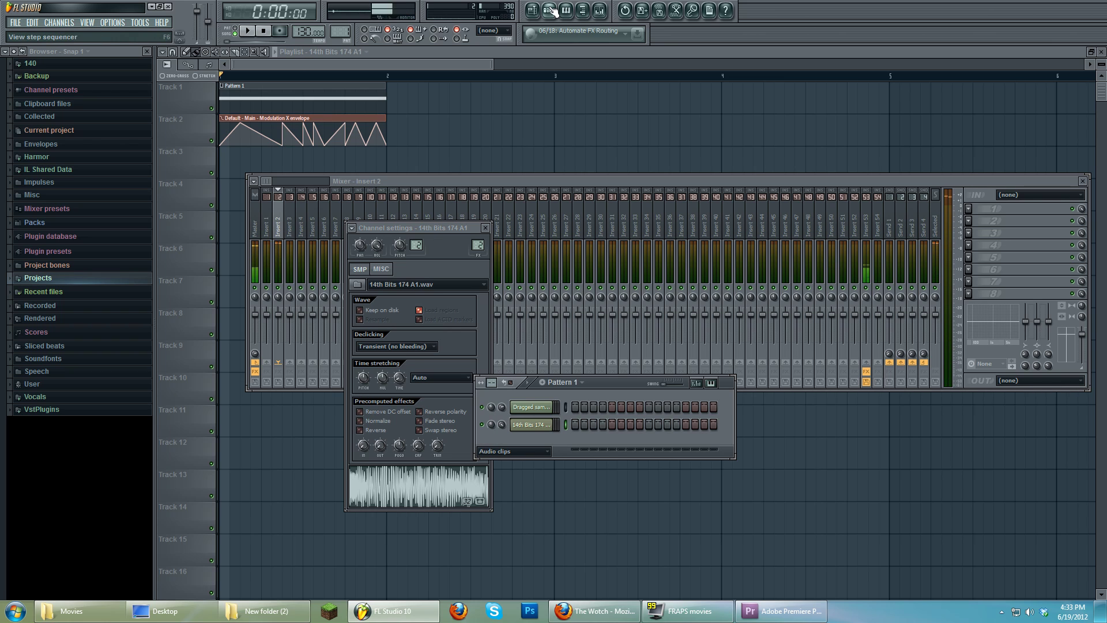
- Show the Unsorted channel group and open the Default Sytrus channel, shifting its window slightly
click(522, 448)
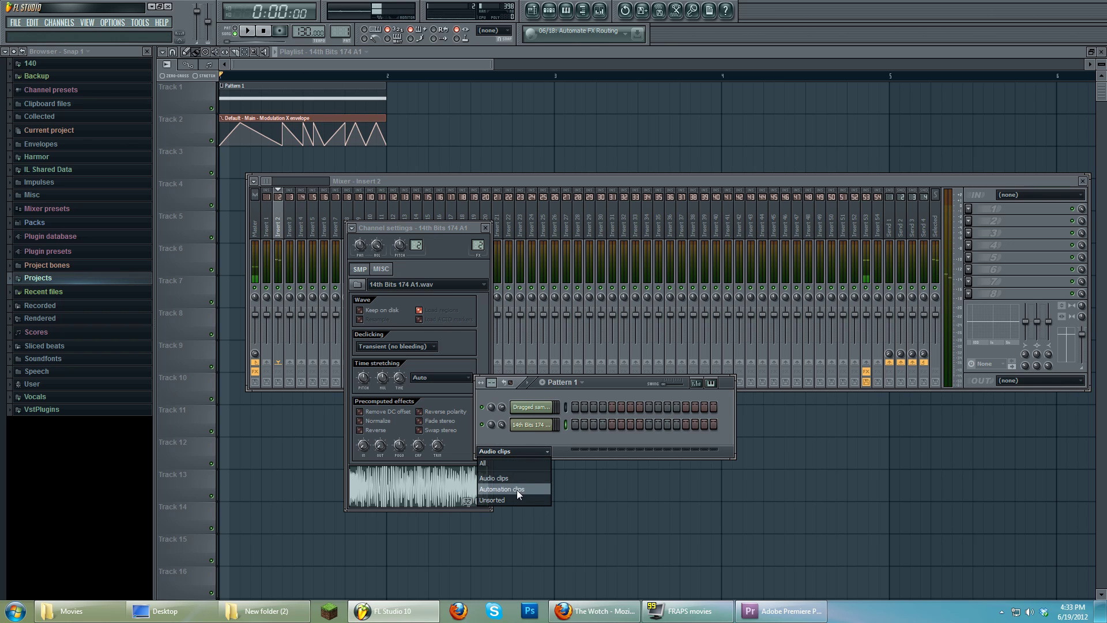
click(516, 499)
click(530, 407)
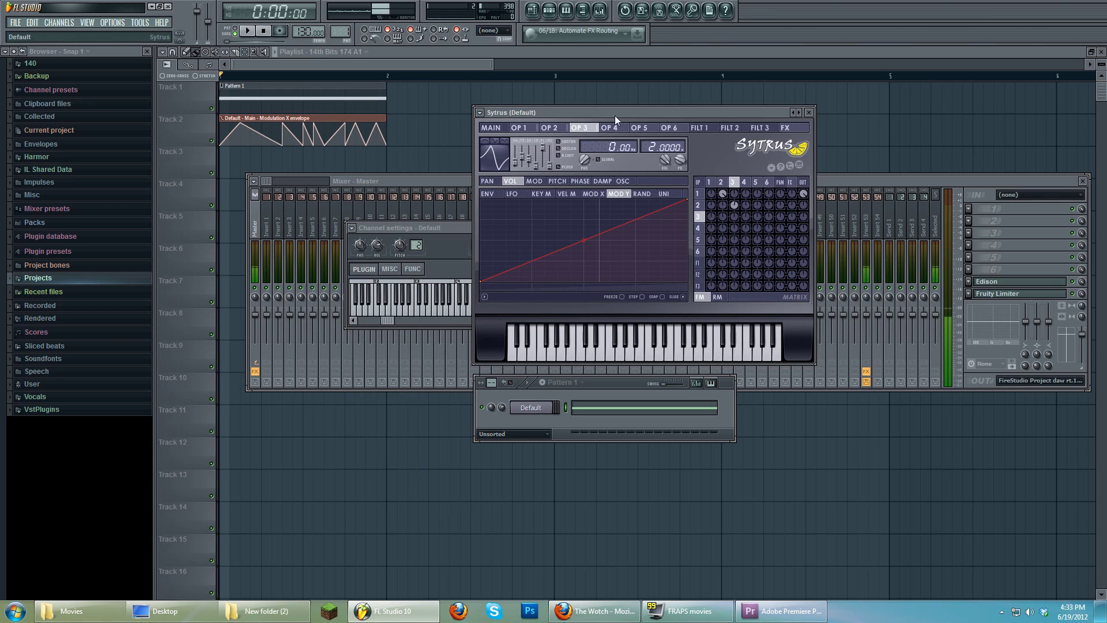
drag(615, 116, 639, 119)
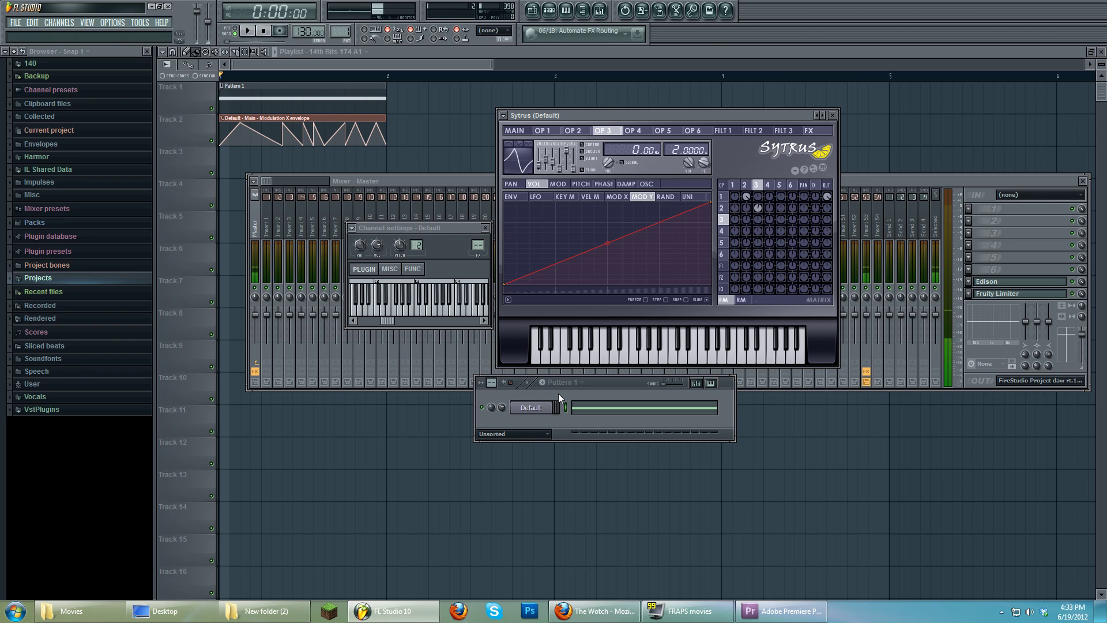
- Raise the FM amount from operator 2 to operator 4 and operator 4's output level in the matrix
click(746, 185)
click(755, 186)
click(746, 185)
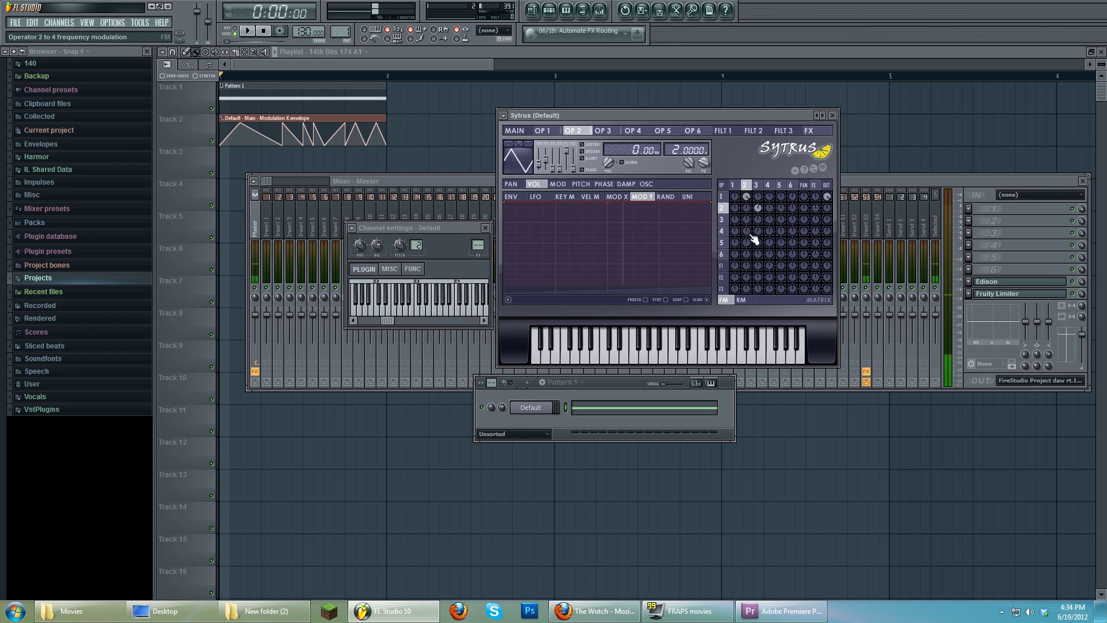
drag(749, 233, 749, 179)
drag(827, 231, 827, 179)
click(728, 232)
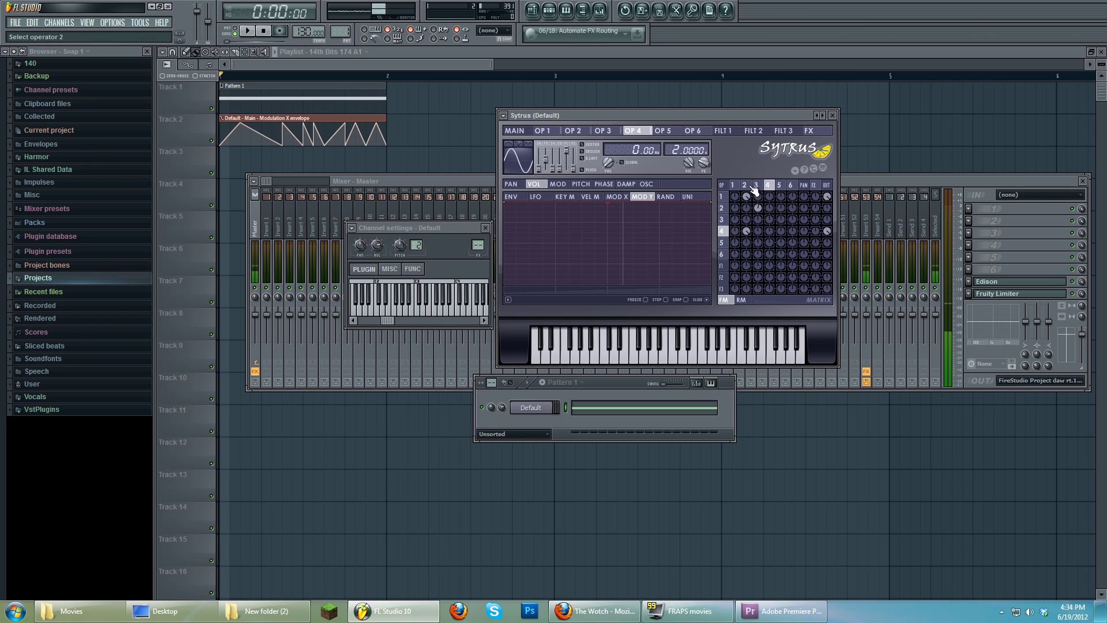
- Map operator 4's modulation target to Modulation X as a rising ramp starting at 0%
click(746, 186)
click(758, 186)
click(745, 187)
click(723, 230)
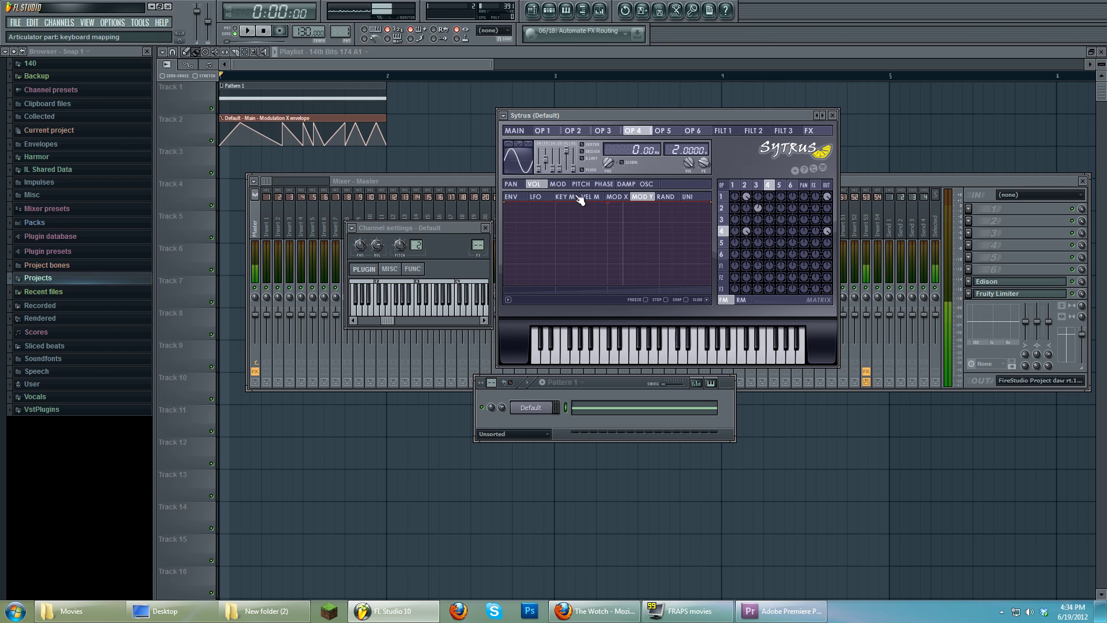
click(557, 183)
click(616, 197)
drag(509, 203, 551, 304)
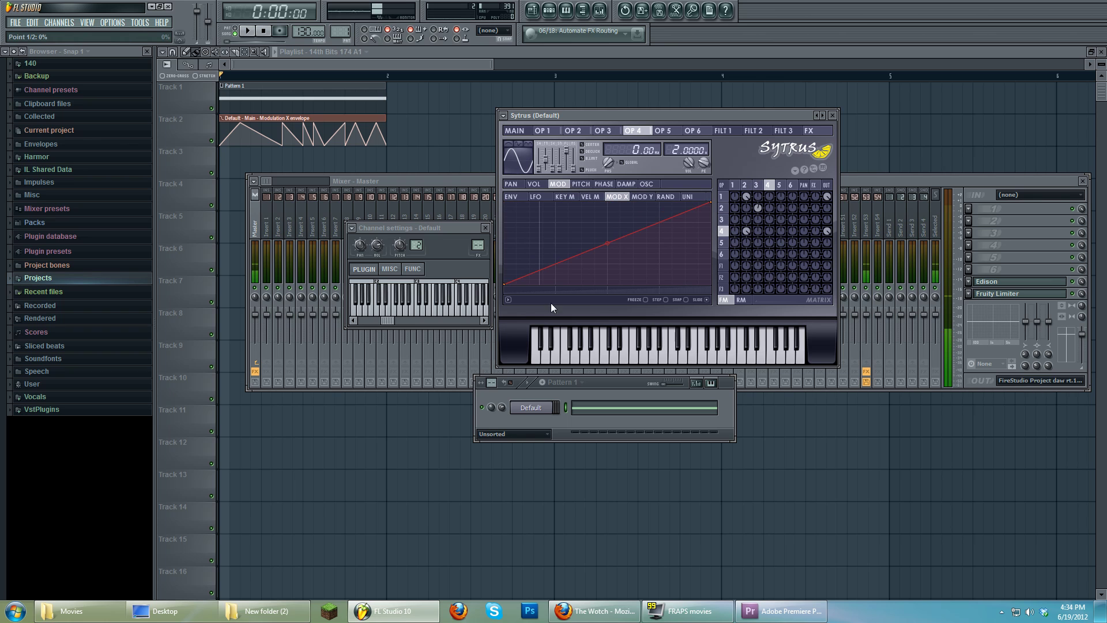
- Play the song while moving the Modulation X/Y point on the Sytrus main page, and stop playback
click(254, 32)
click(263, 30)
click(515, 130)
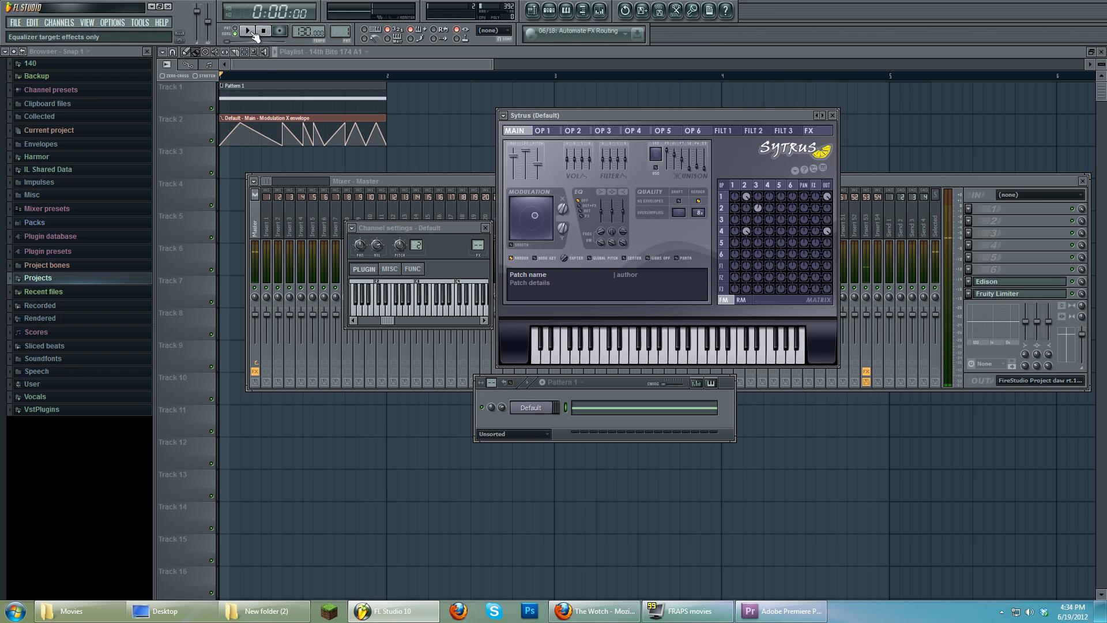
key(space)
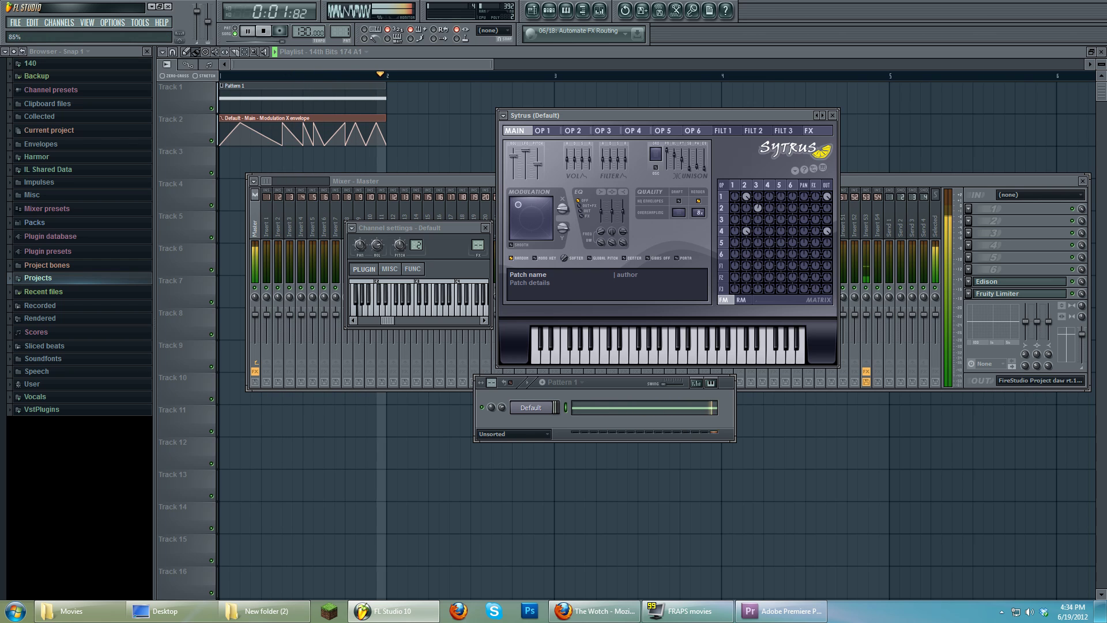
drag(758, 206, 760, 208)
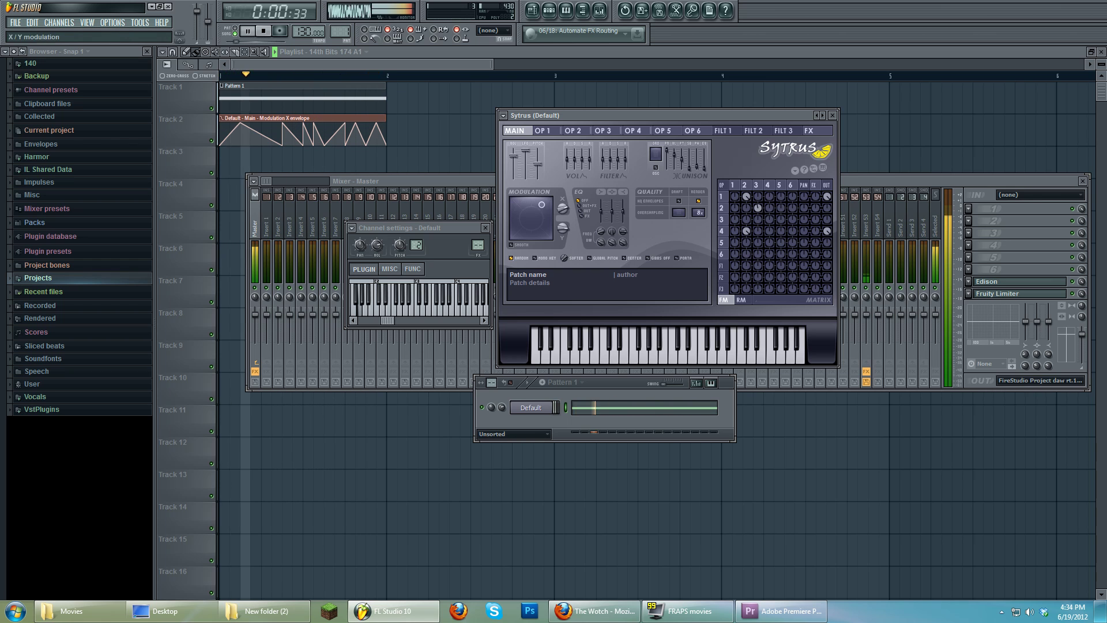
click(745, 229)
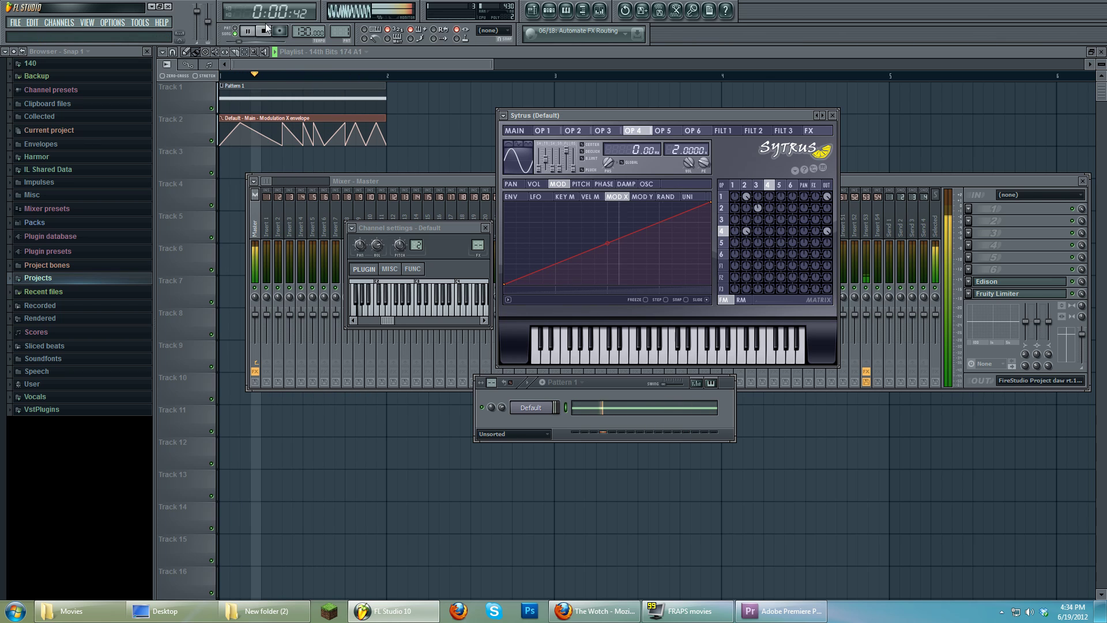
key(space)
- Set operator 4's frequency ratio to 2.1, swing its FM from operator 2 between -100% and 100%, leave it negative and play the song
drag(685, 151, 684, 147)
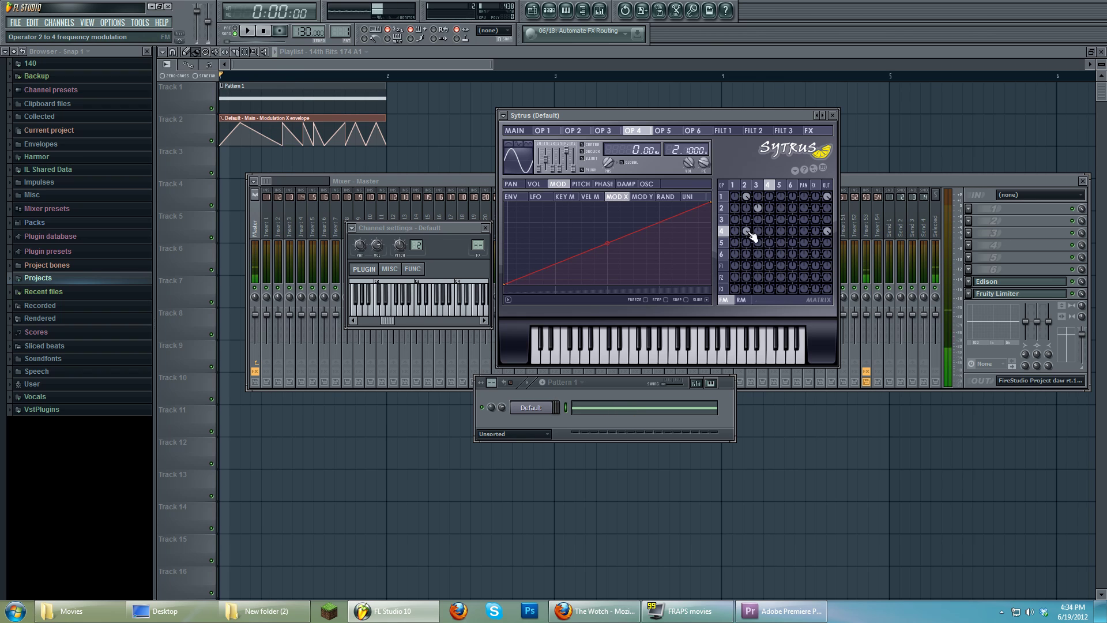
drag(746, 231, 746, 312)
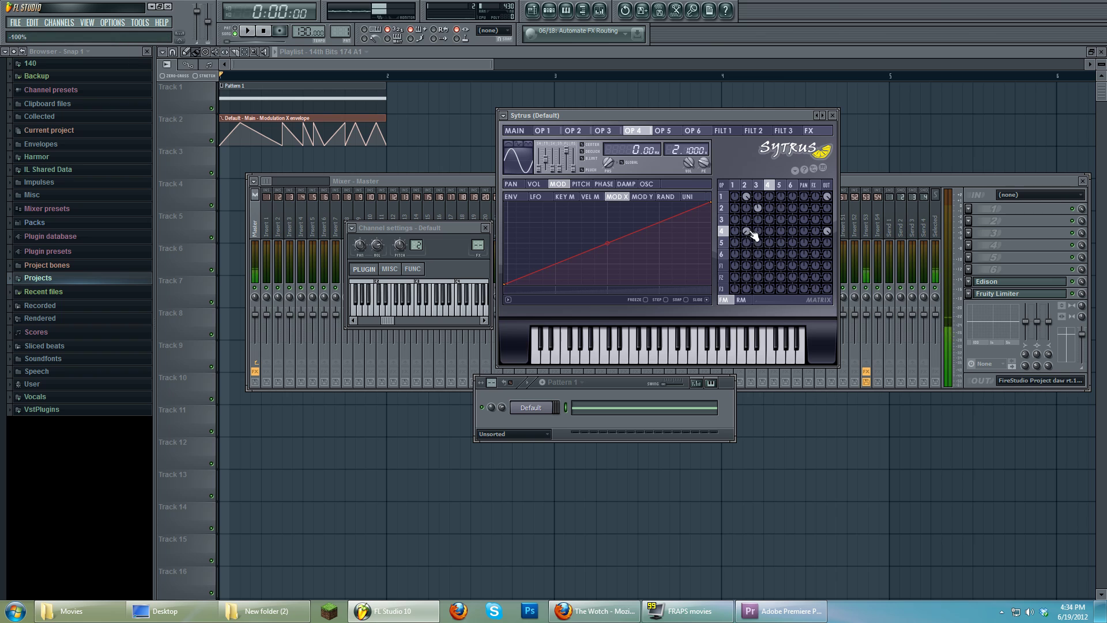
drag(747, 232, 747, 152)
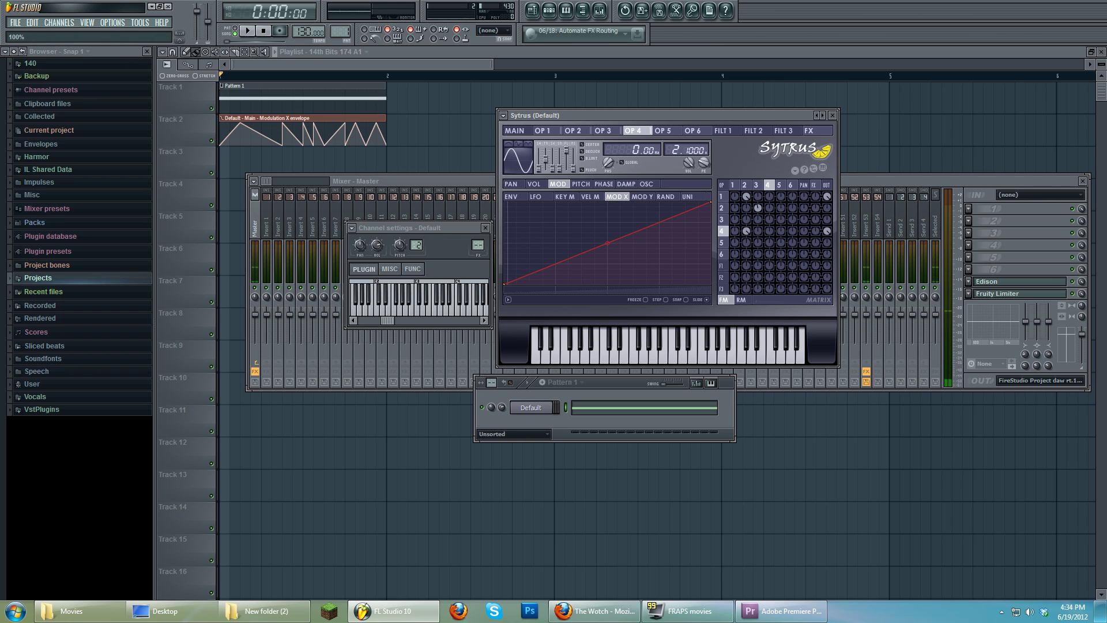
mouse_move(750, 219)
mouse_down()
mouse_move(749, 236)
mouse_move(747, 222)
mouse_up()
click(255, 30)
key(space)
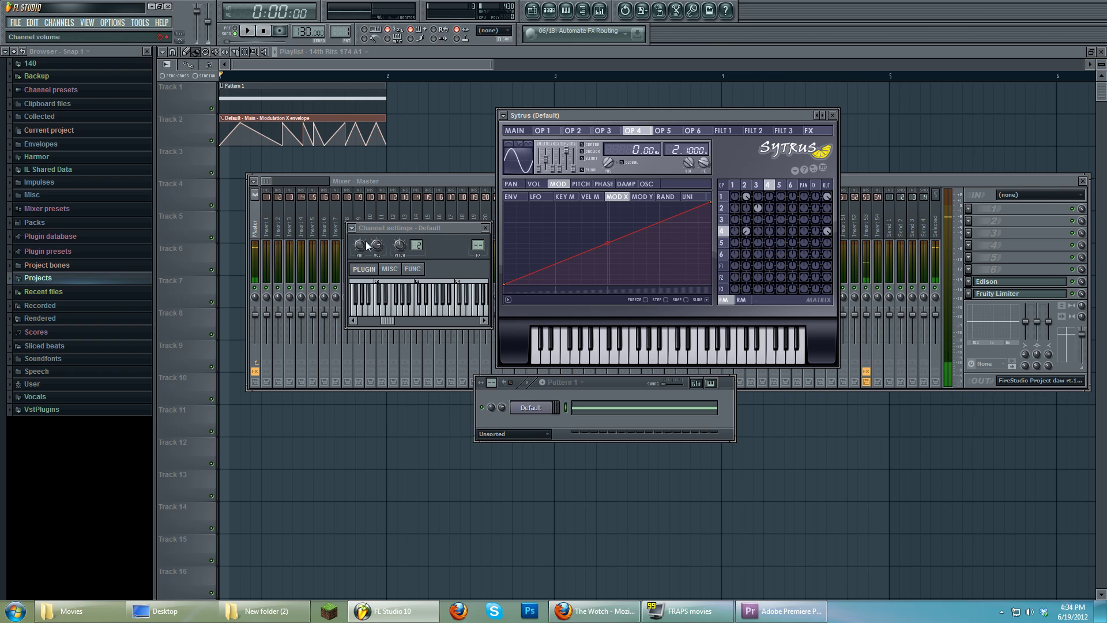
- Move the Default channel settings window over and audition low and high notes on its test keyboard
drag(456, 228, 479, 236)
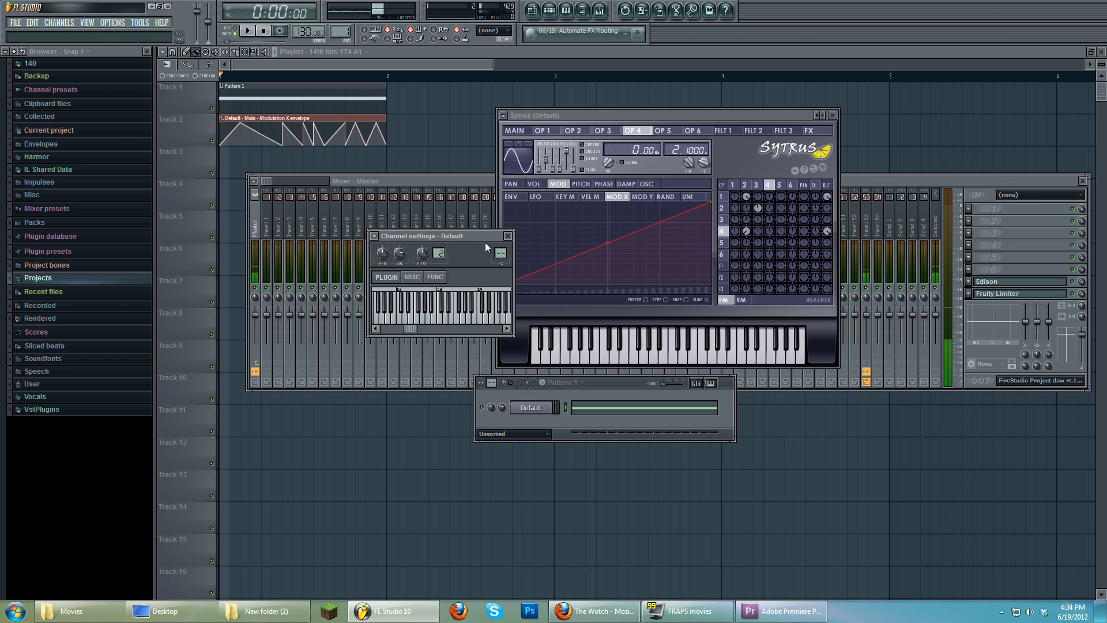
click(445, 311)
click(403, 316)
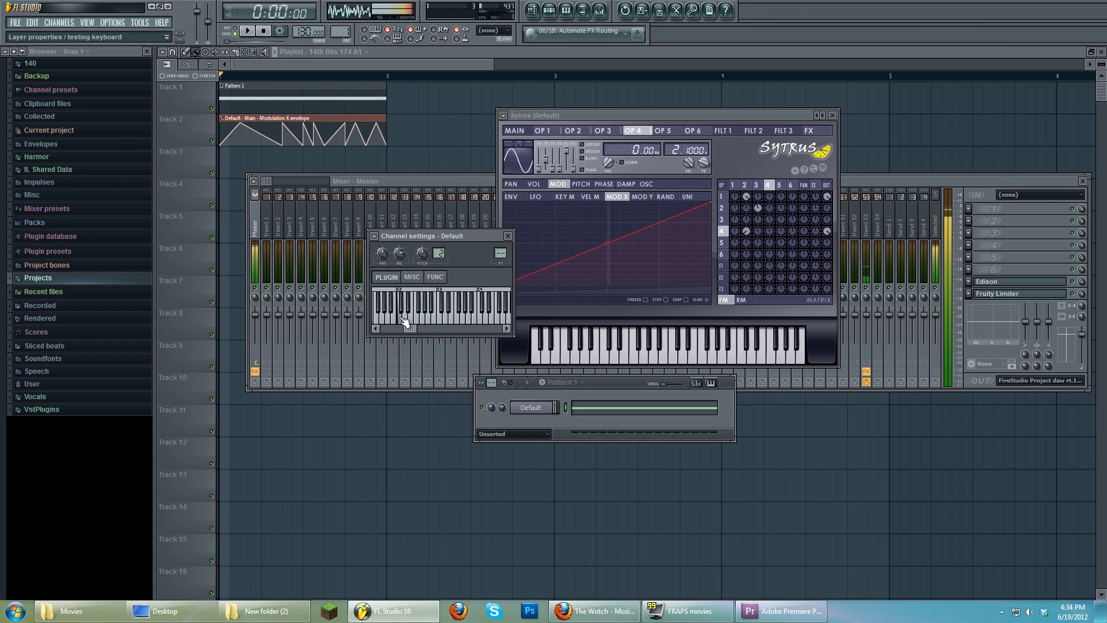
click(388, 320)
click(375, 320)
click(456, 323)
click(495, 322)
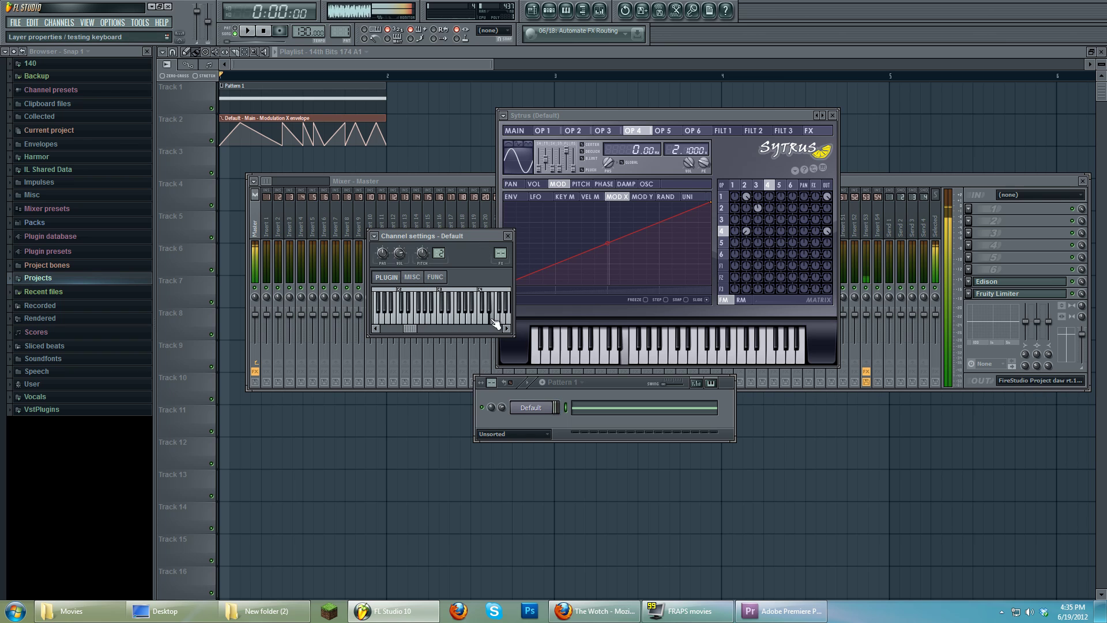
click(425, 320)
click(386, 320)
click(383, 320)
click(397, 320)
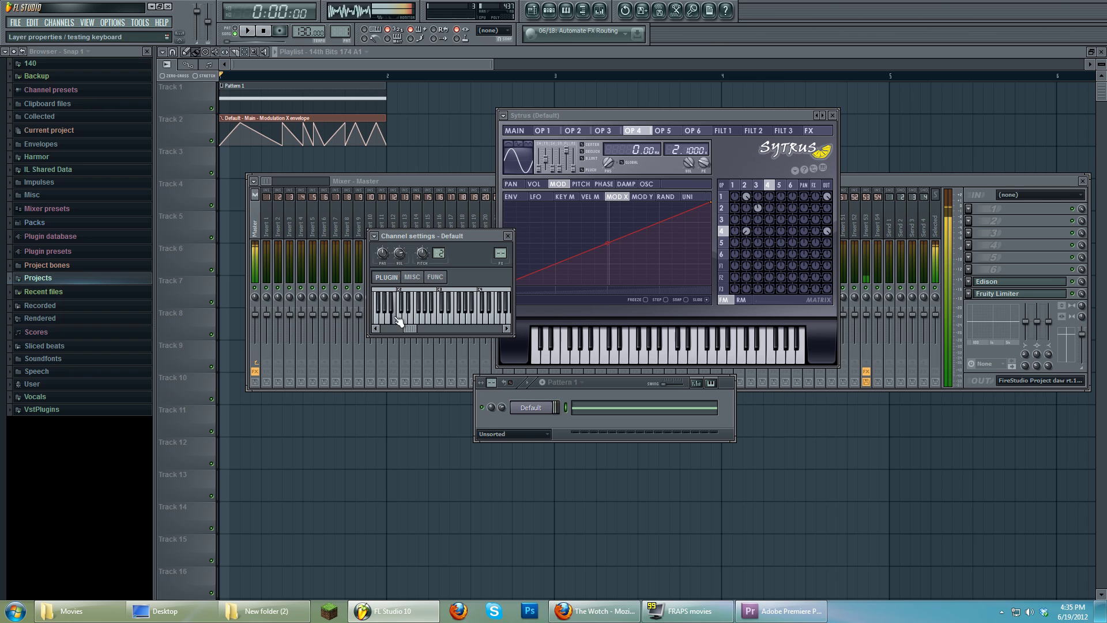
click(452, 312)
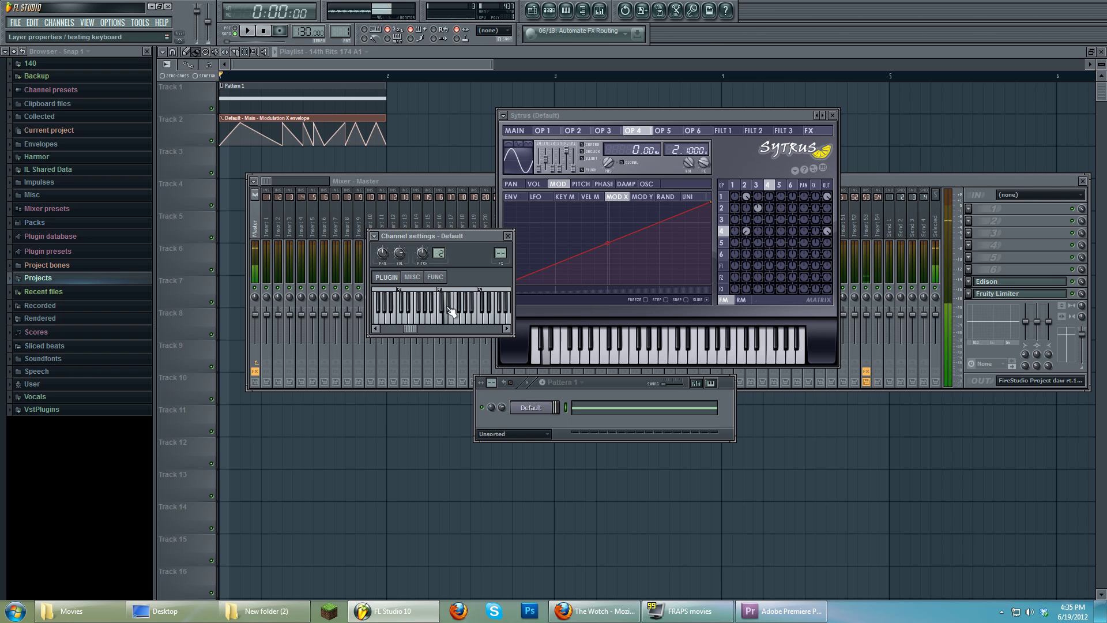
click(452, 319)
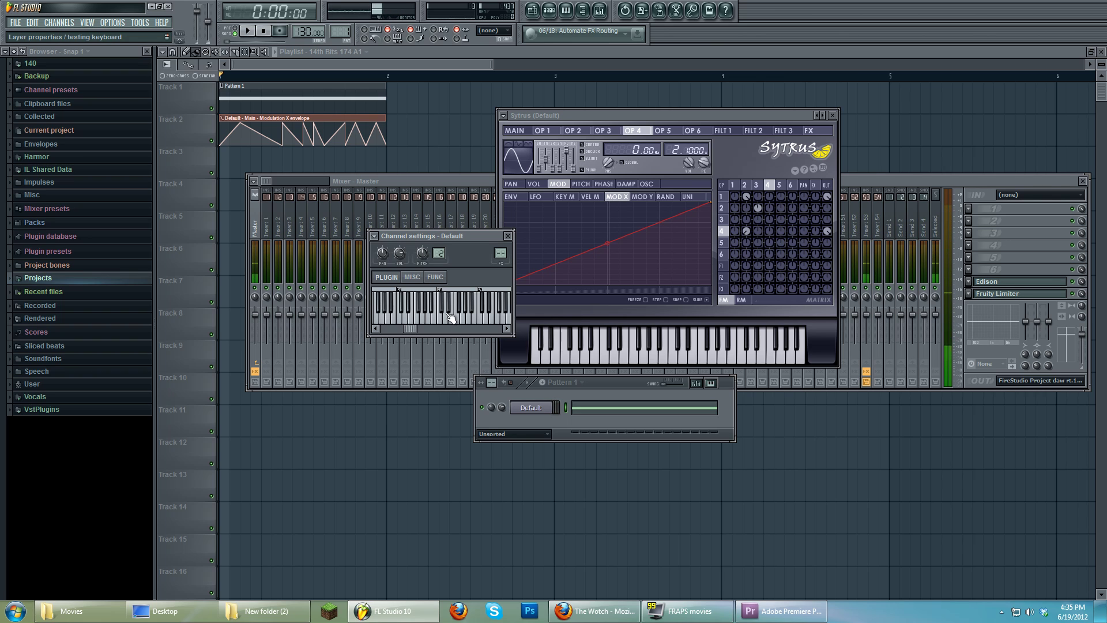
click(444, 305)
click(466, 303)
click(411, 309)
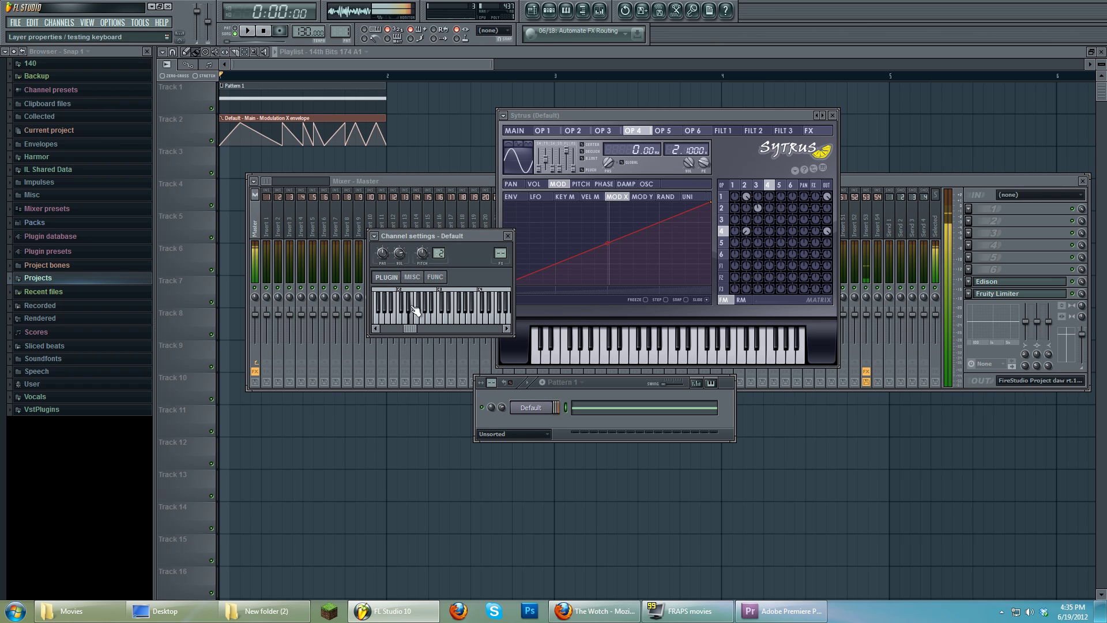
click(388, 308)
click(444, 306)
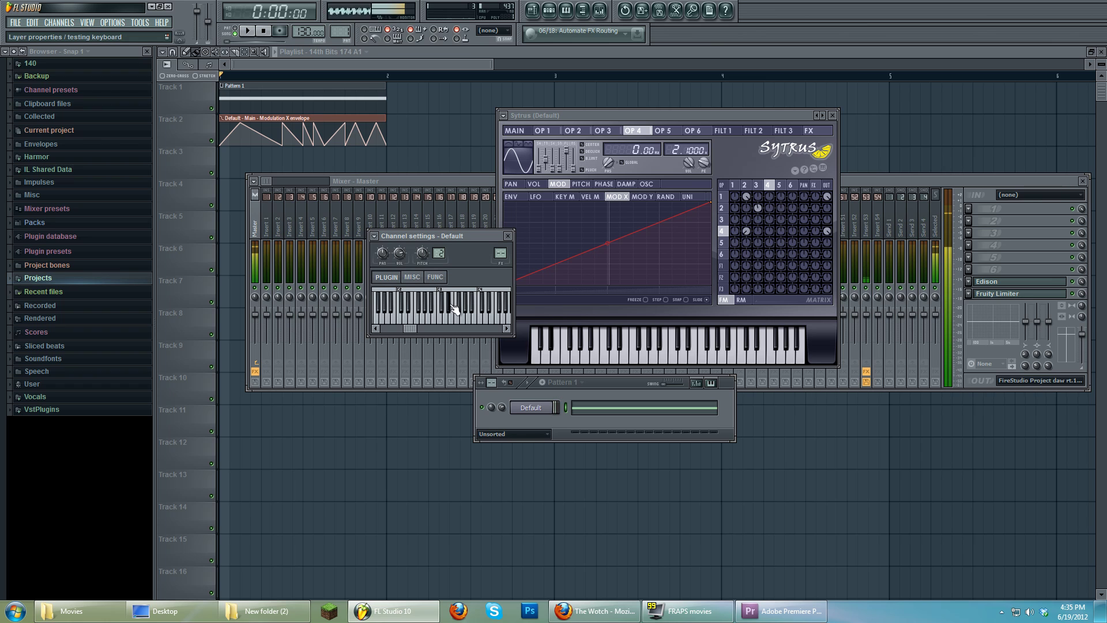
click(486, 325)
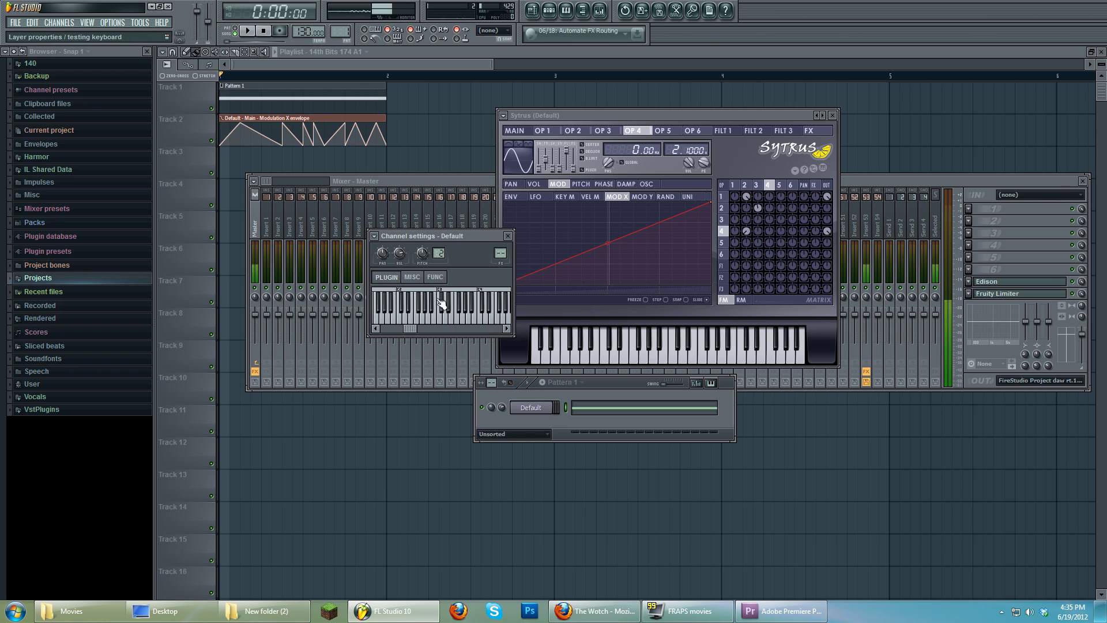
drag(409, 328, 416, 329)
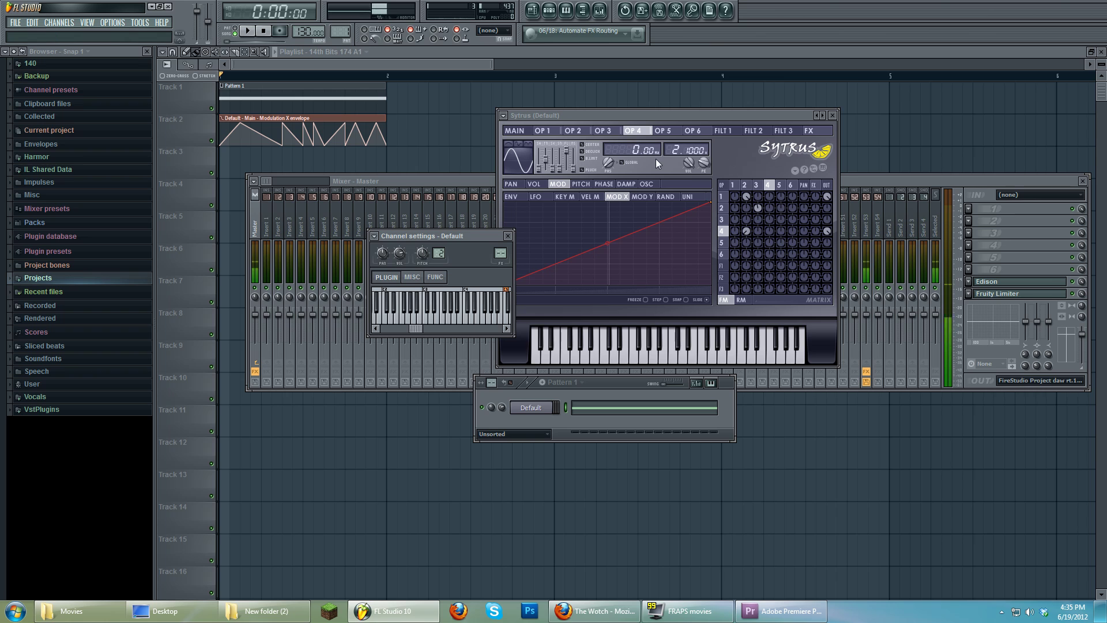
click(442, 307)
click(575, 333)
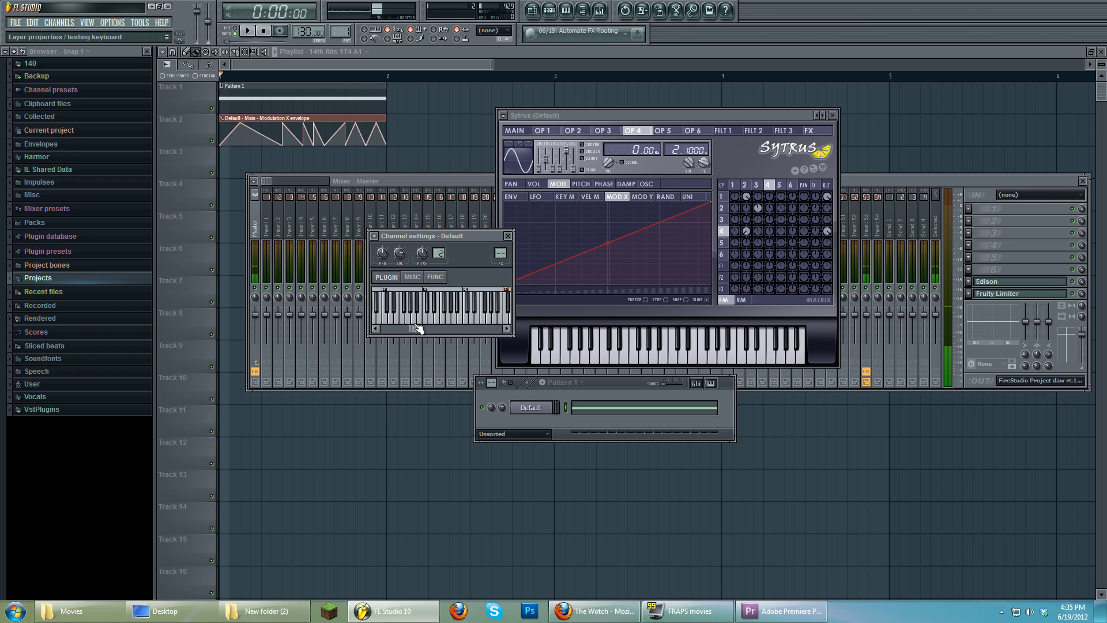
drag(417, 329, 405, 328)
- Tilt operator 4's pitch mapping for Modulation Y slightly, lowering its start point and raising its end point
click(634, 116)
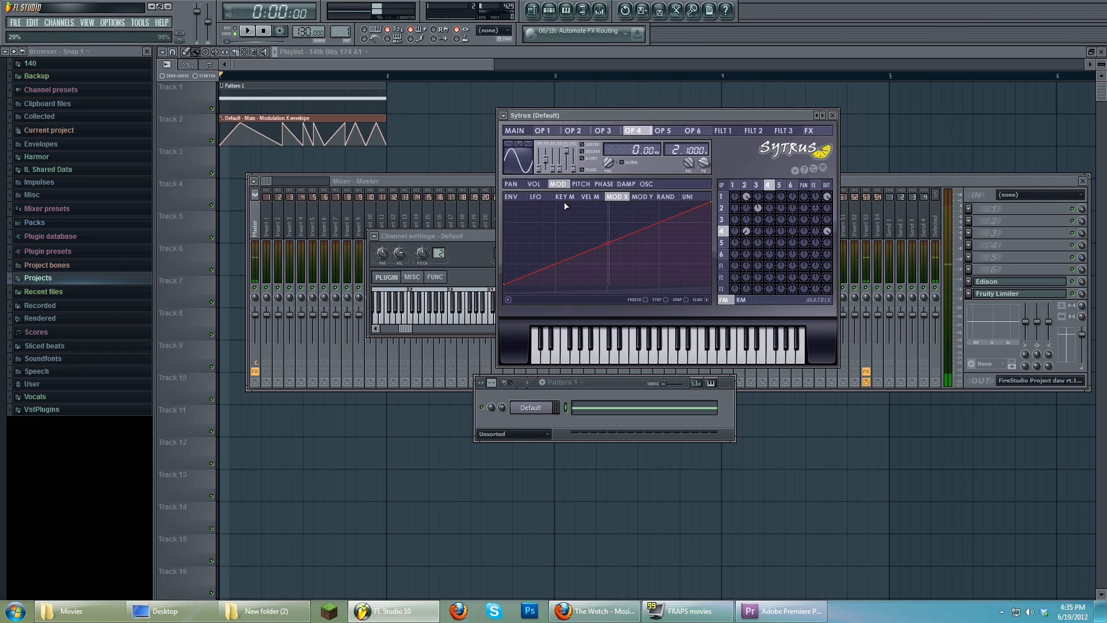
click(644, 198)
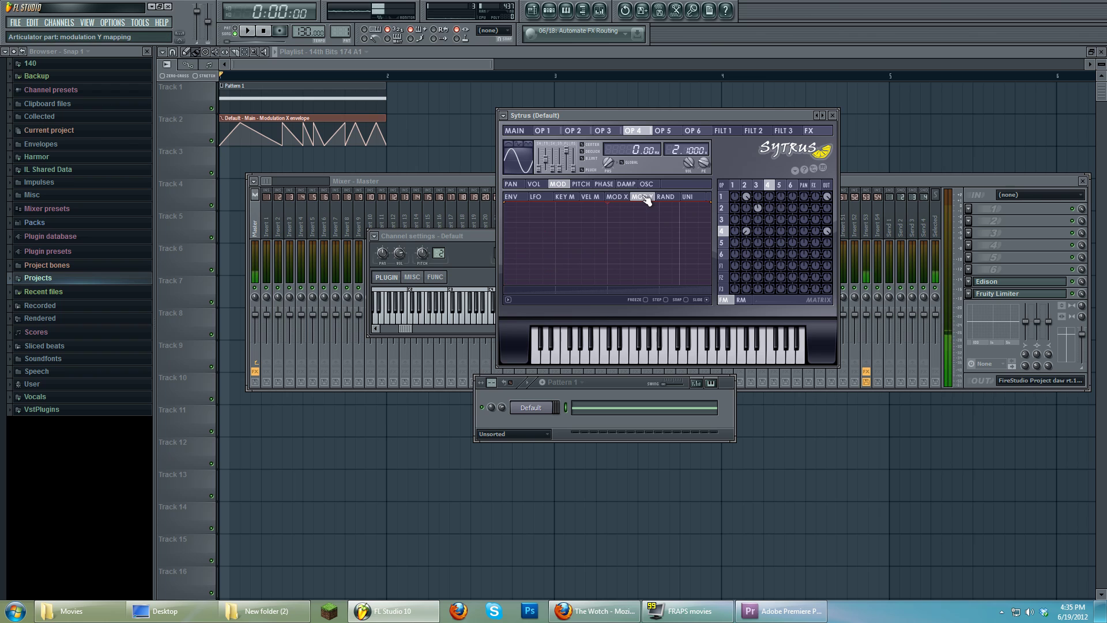
click(579, 184)
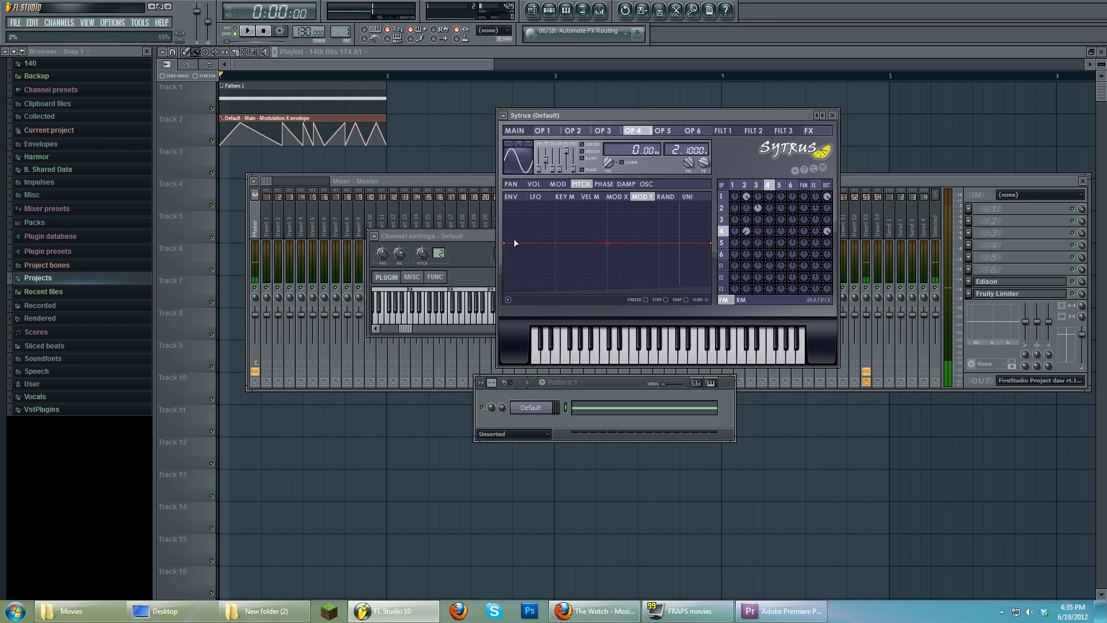
drag(711, 244, 713, 241)
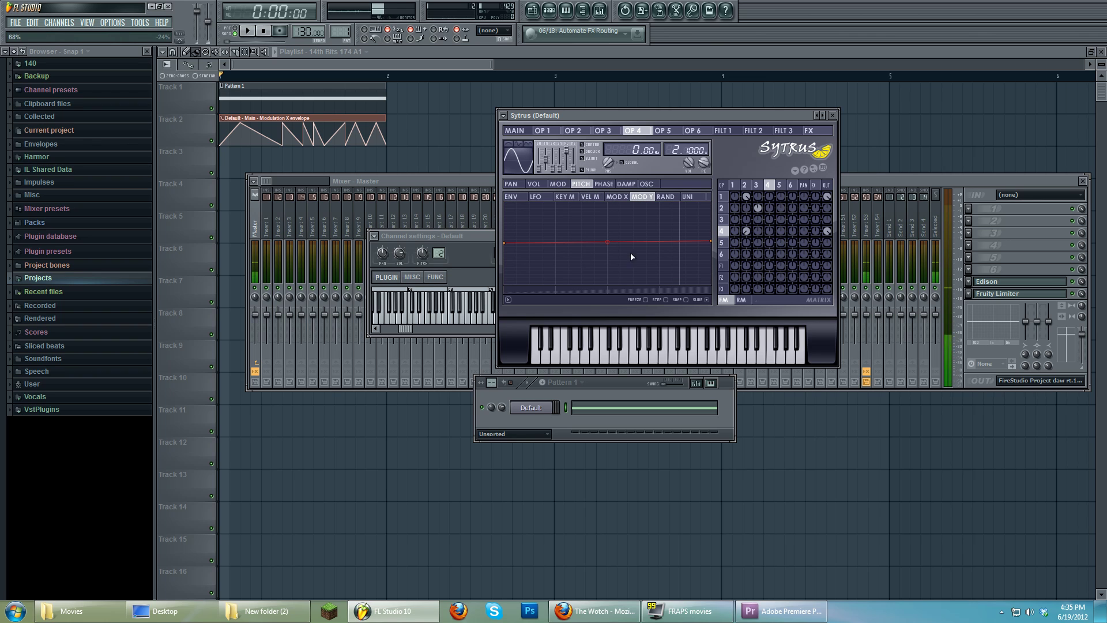
drag(508, 242, 507, 245)
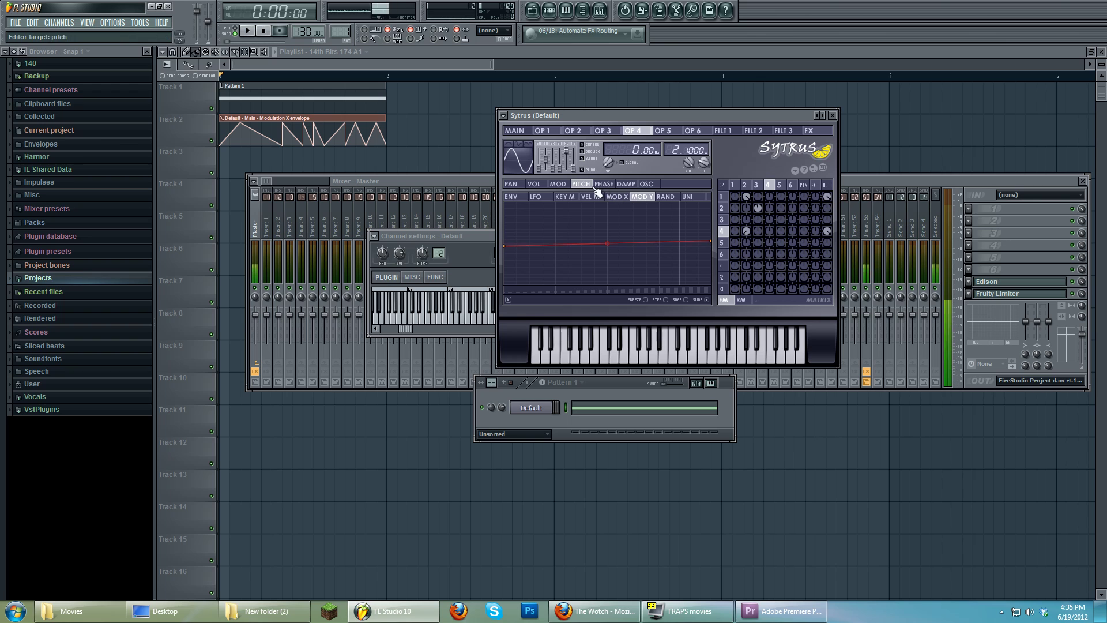
- Switch playback to pattern mode and play it while raising Modulation Y on the Sytrus main page, pausing at the end
click(515, 131)
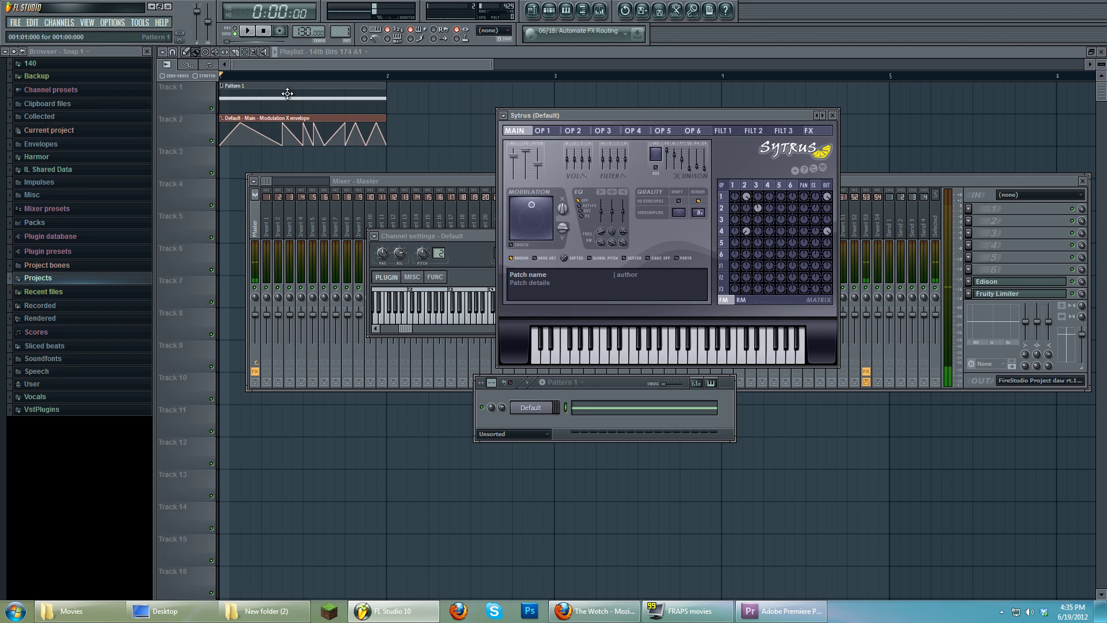
click(234, 31)
click(248, 32)
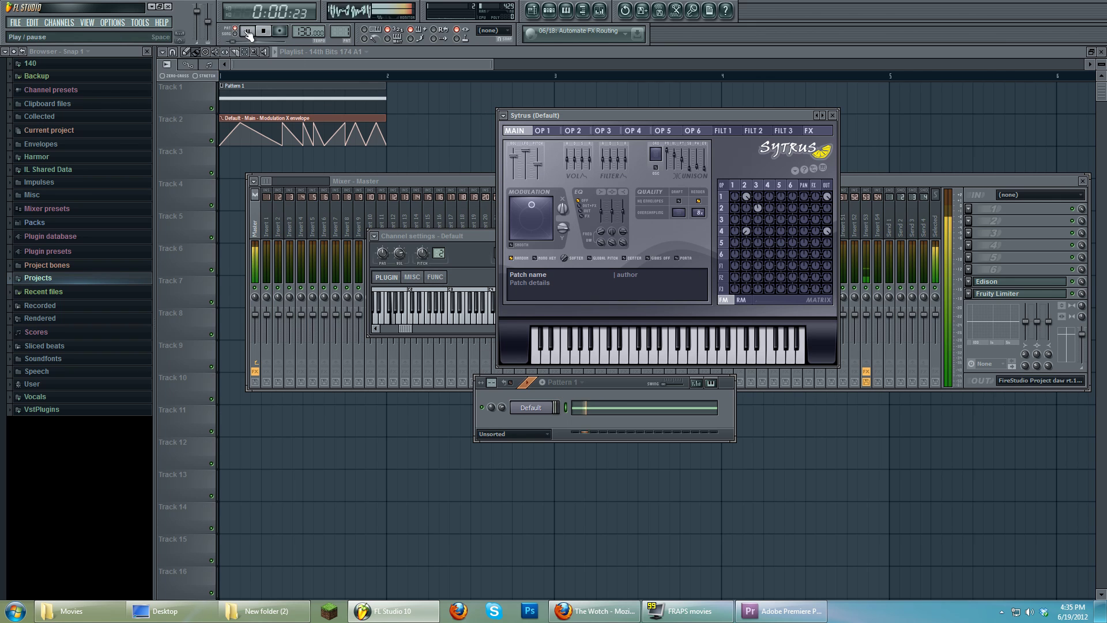
mouse_move(562, 228)
mouse_down()
mouse_move(563, 268)
mouse_move(562, 216)
mouse_up()
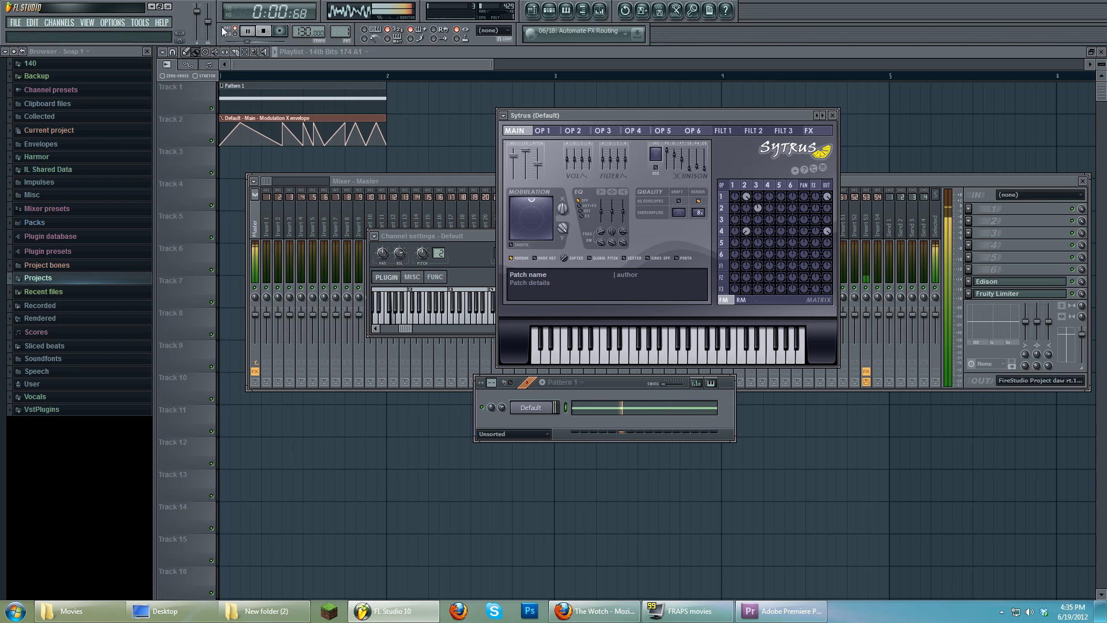
click(246, 31)
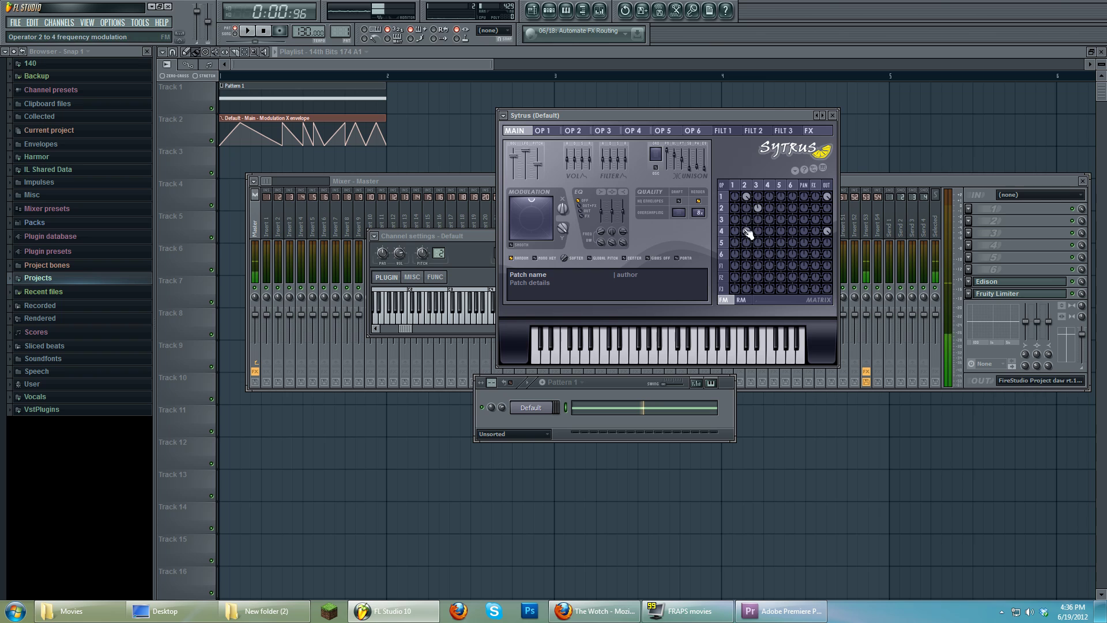
- Review the Modulation Y pitch mappings of operators 2, 3 and 4 and the modulation settings on the Sytrus main page
click(757, 186)
click(747, 186)
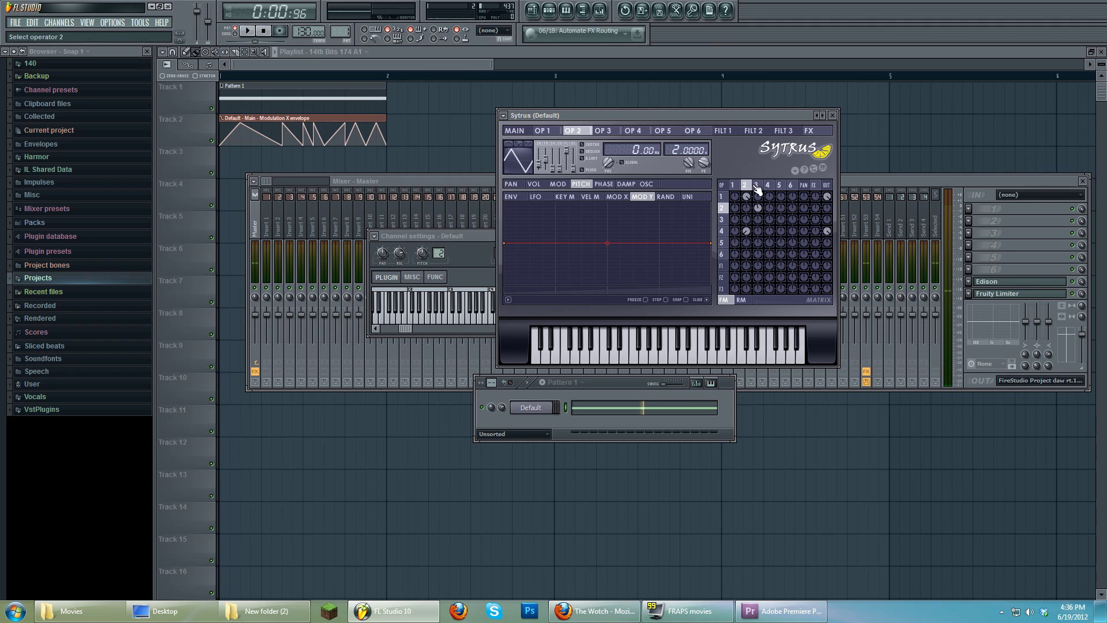
click(755, 186)
click(747, 186)
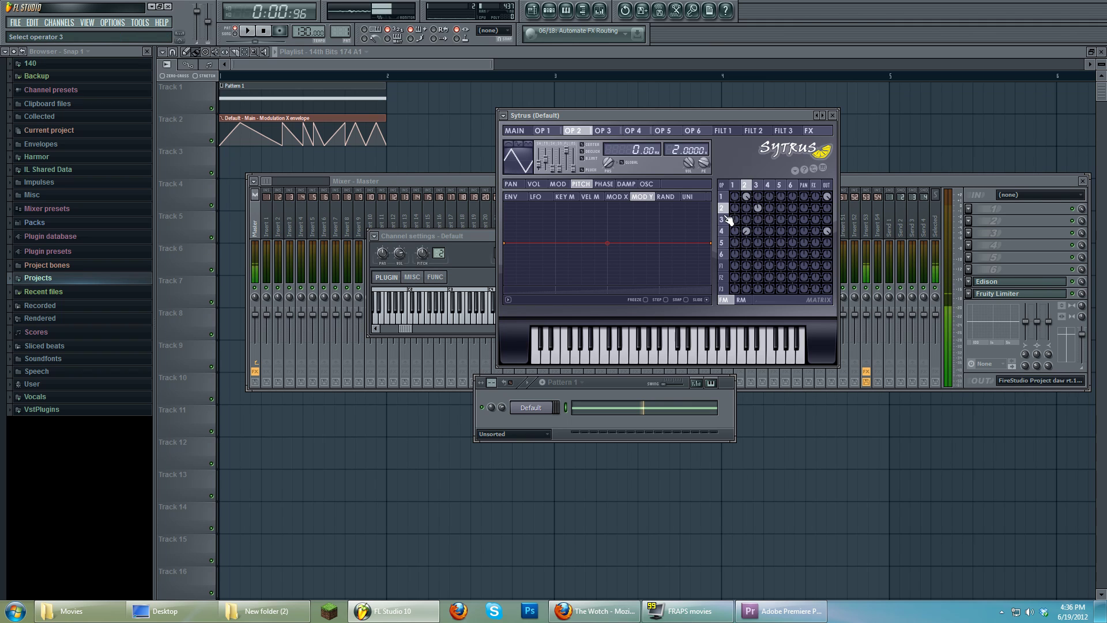
click(522, 132)
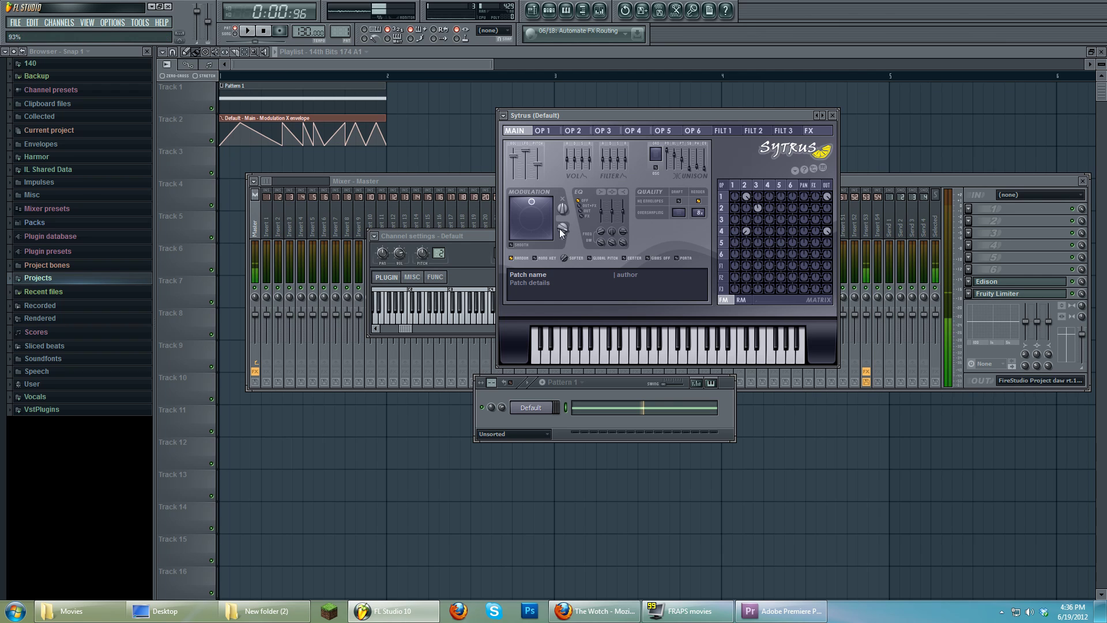
click(729, 231)
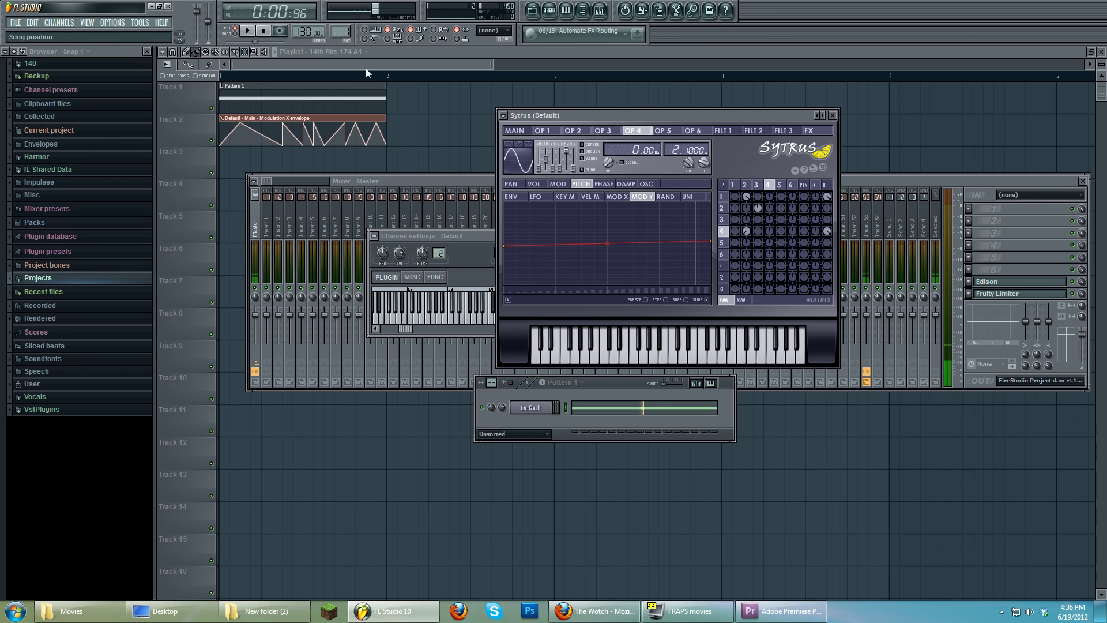
- Examine operator 1's volume mapping for Modulation Y and compare it with those of operators 2 and 3
click(732, 185)
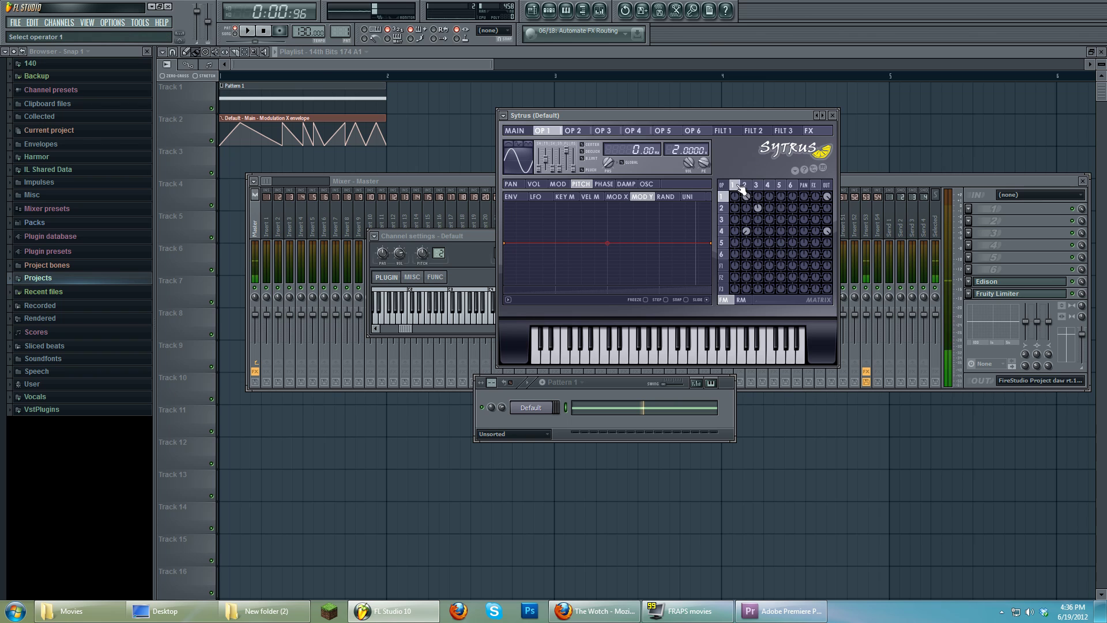
click(556, 185)
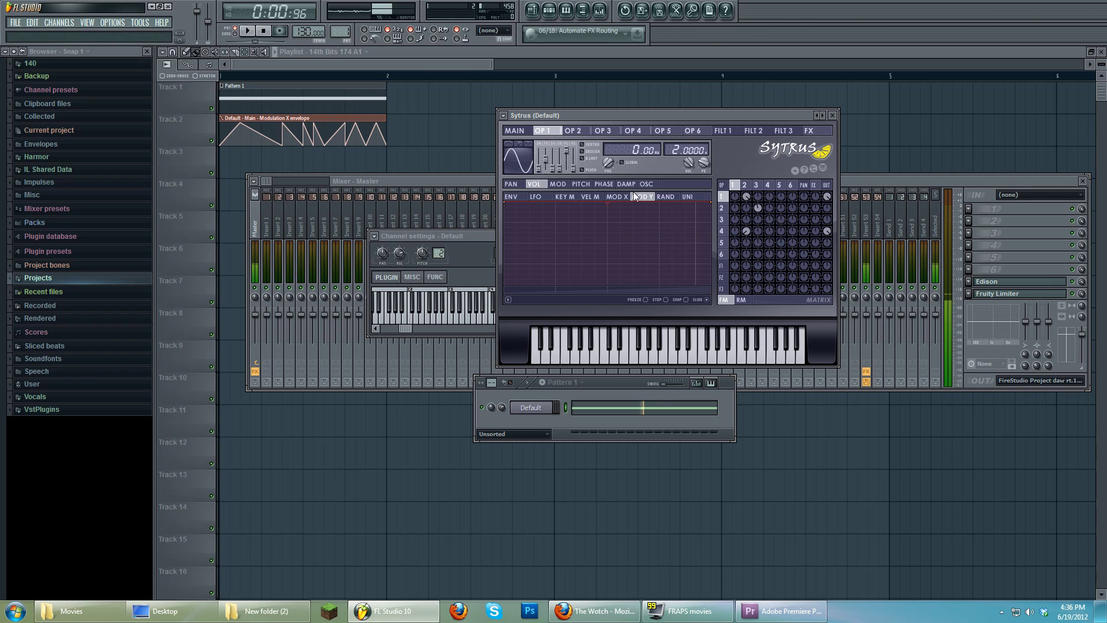
click(757, 185)
click(745, 185)
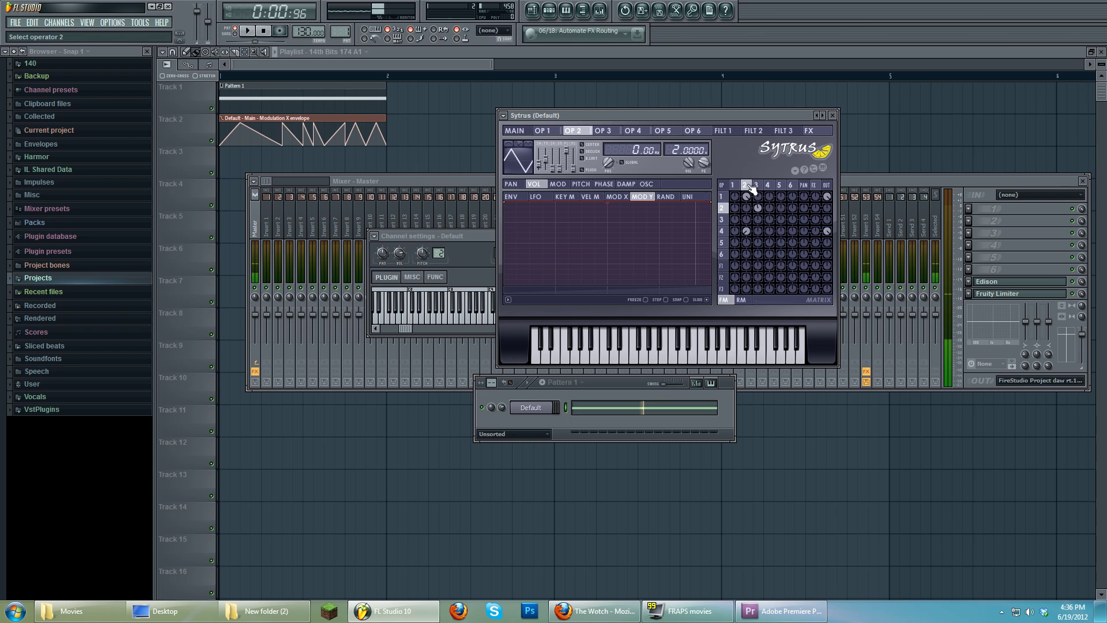
click(756, 184)
click(746, 185)
click(756, 182)
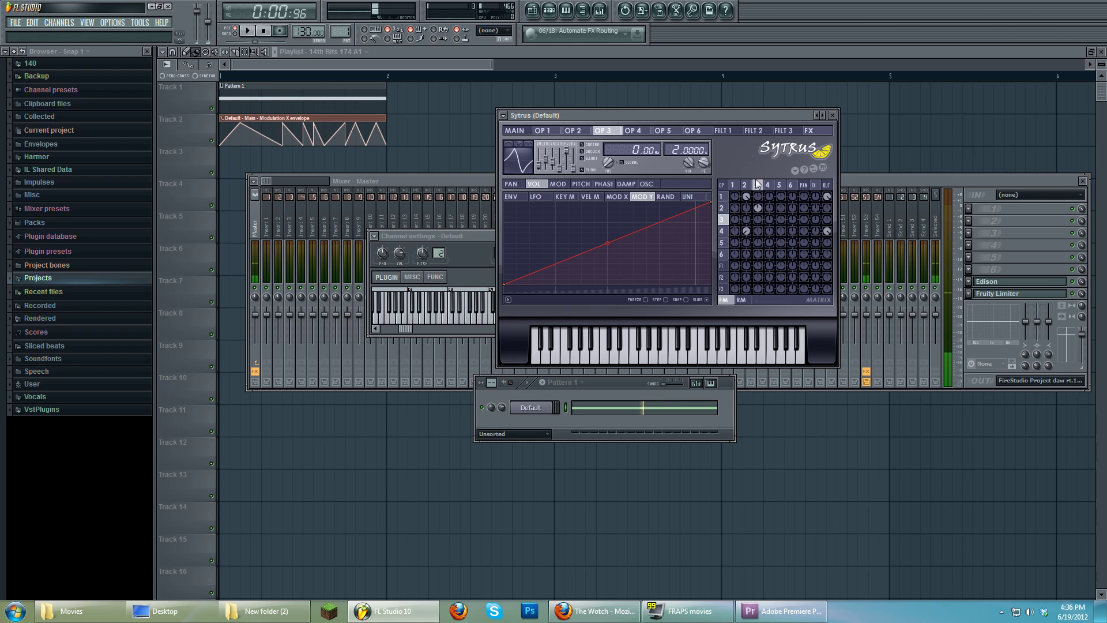
- Reset Sytrus to its Default preset and raise the FM that operator 1 receives from operator 2
click(503, 115)
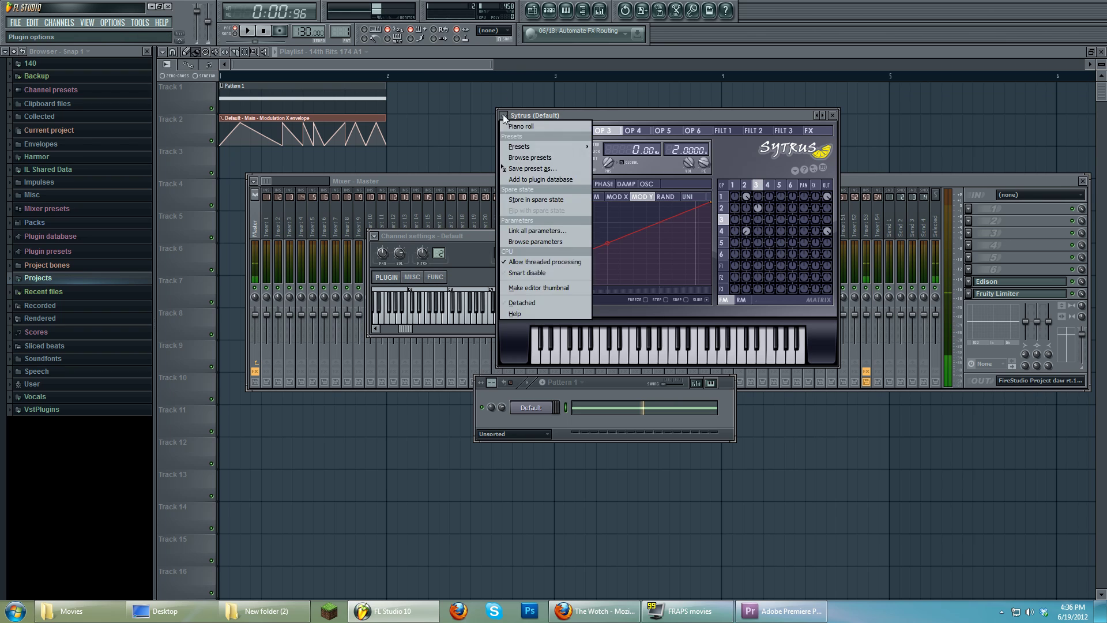
mouse_move(543, 147)
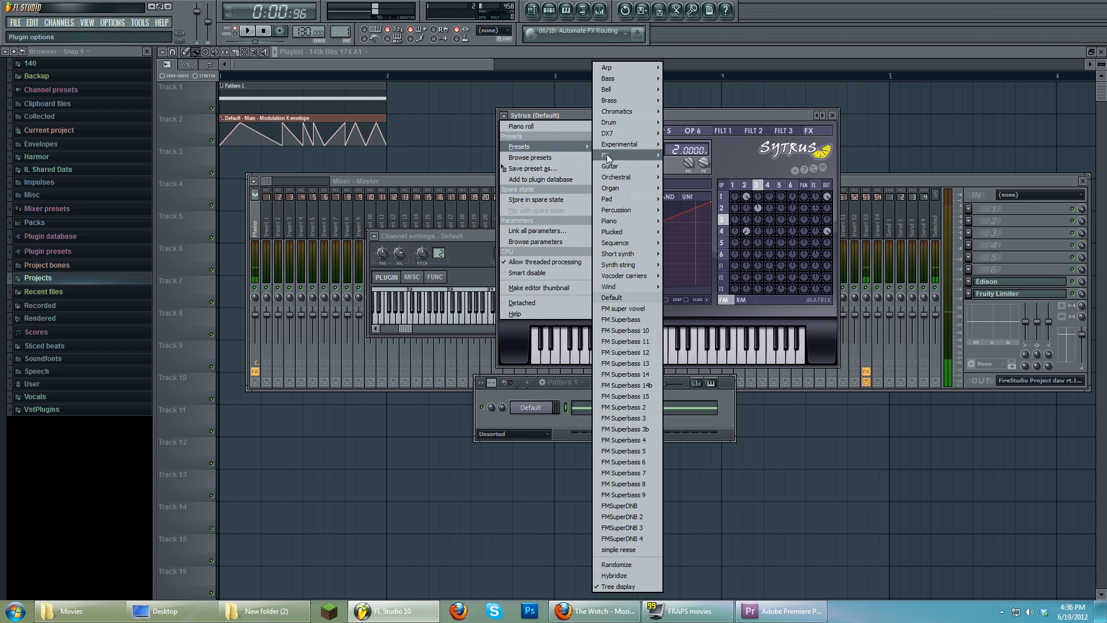
click(635, 292)
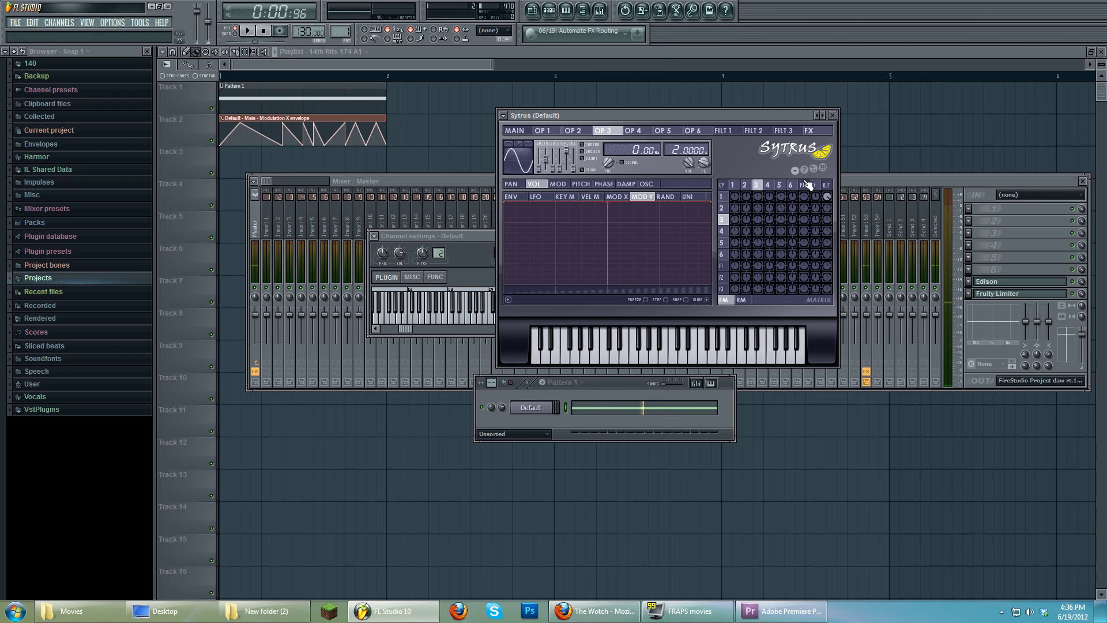
click(746, 198)
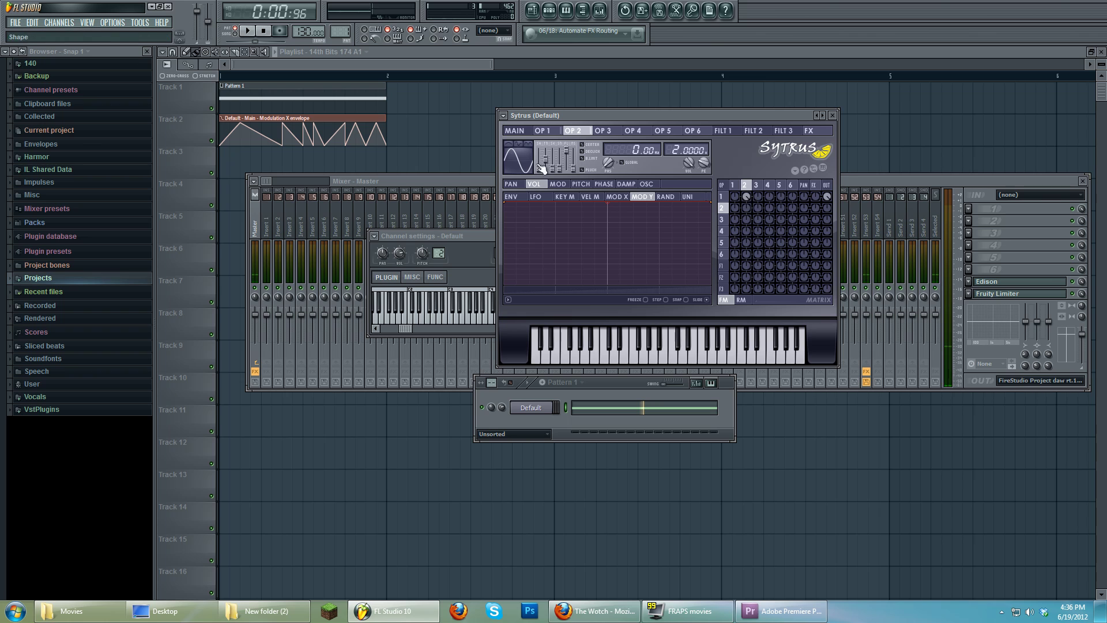
- Shape operator 2 into a triangle wave and add one isolated harmonic plus a higher cluster of harmonics in its oscillator
drag(542, 168, 542, 163)
click(645, 184)
click(539, 249)
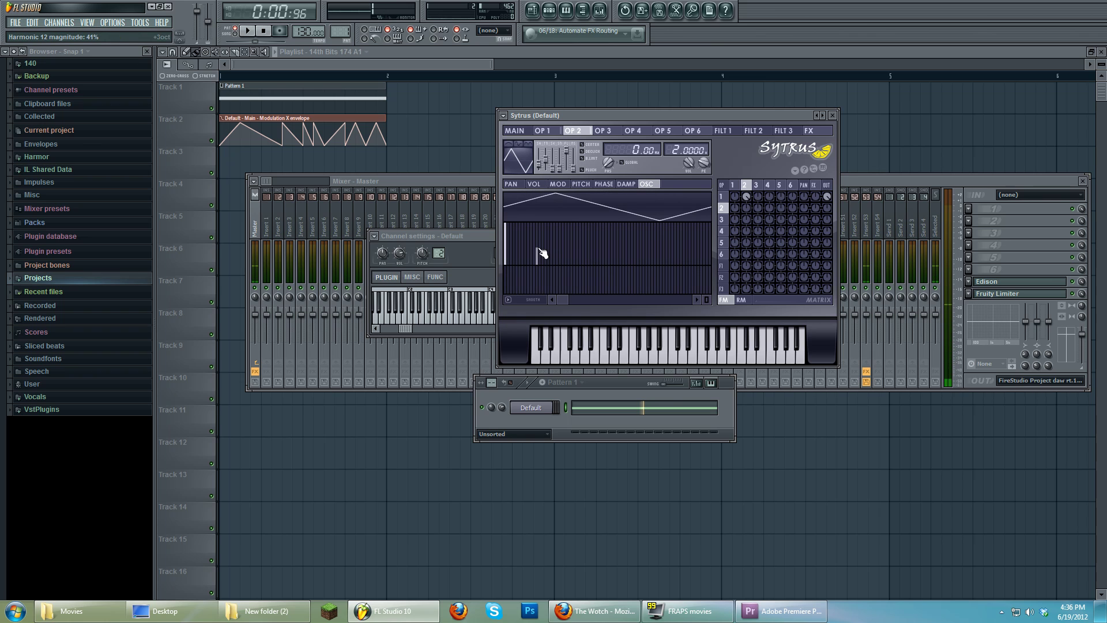
drag(542, 252, 551, 270)
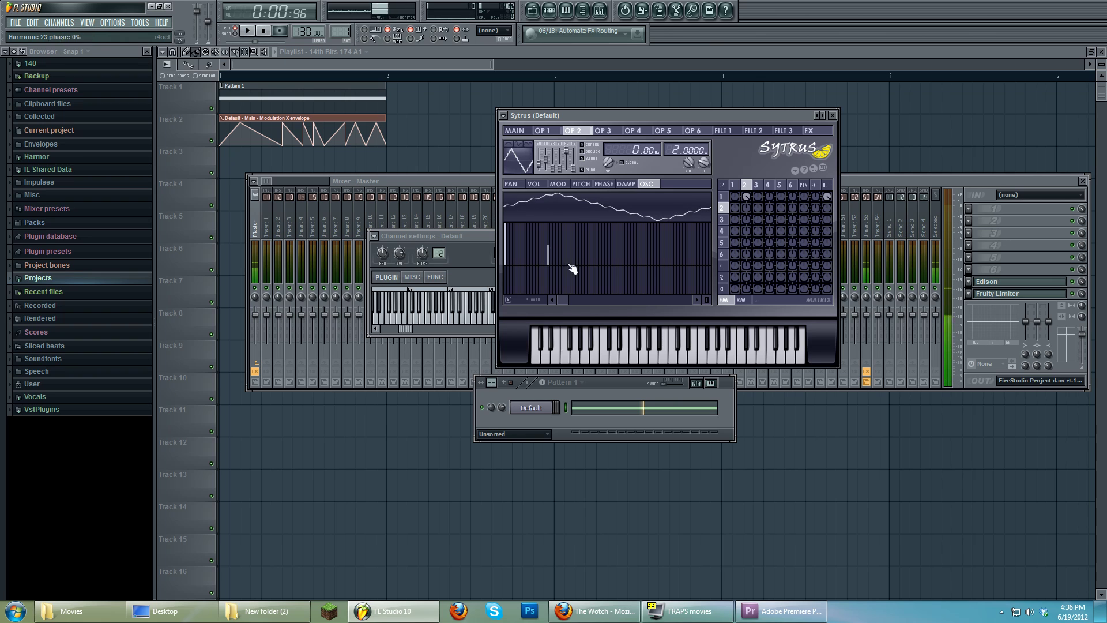
mouse_move(568, 244)
mouse_down()
mouse_move(604, 246)
mouse_move(557, 240)
mouse_move(628, 238)
mouse_move(580, 252)
mouse_move(593, 254)
mouse_move(600, 284)
mouse_move(573, 276)
mouse_move(573, 291)
mouse_move(576, 270)
mouse_move(509, 270)
mouse_move(506, 293)
mouse_move(507, 265)
mouse_move(551, 270)
mouse_move(513, 263)
mouse_up()
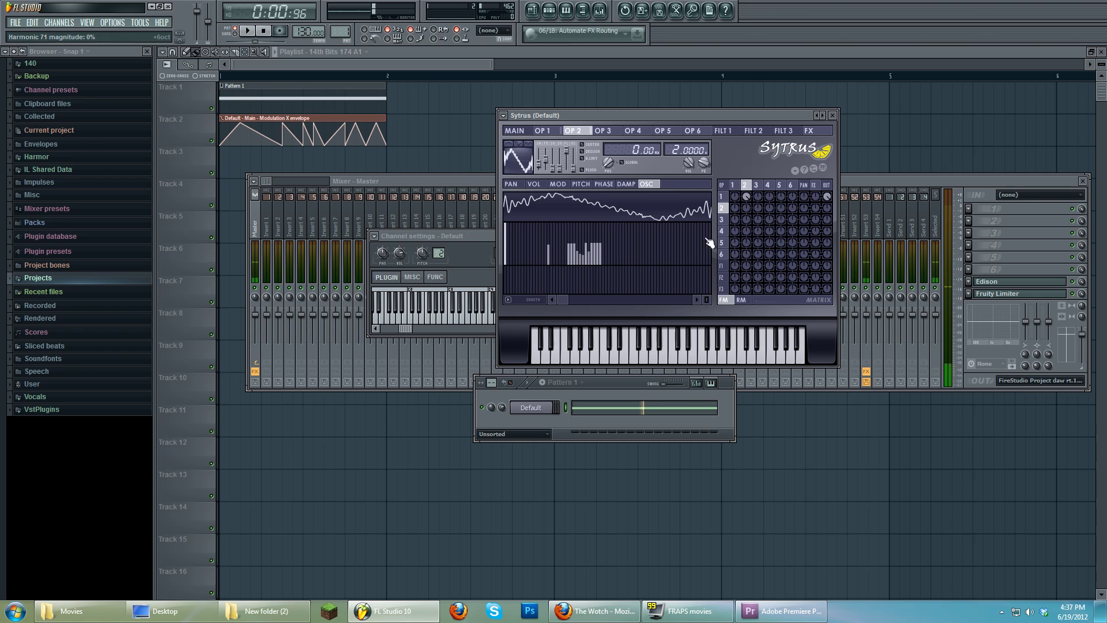
- Link Modulation X to the internal controller Default - Main - Modulation X and play the song briefly
click(515, 131)
right_click(531, 218)
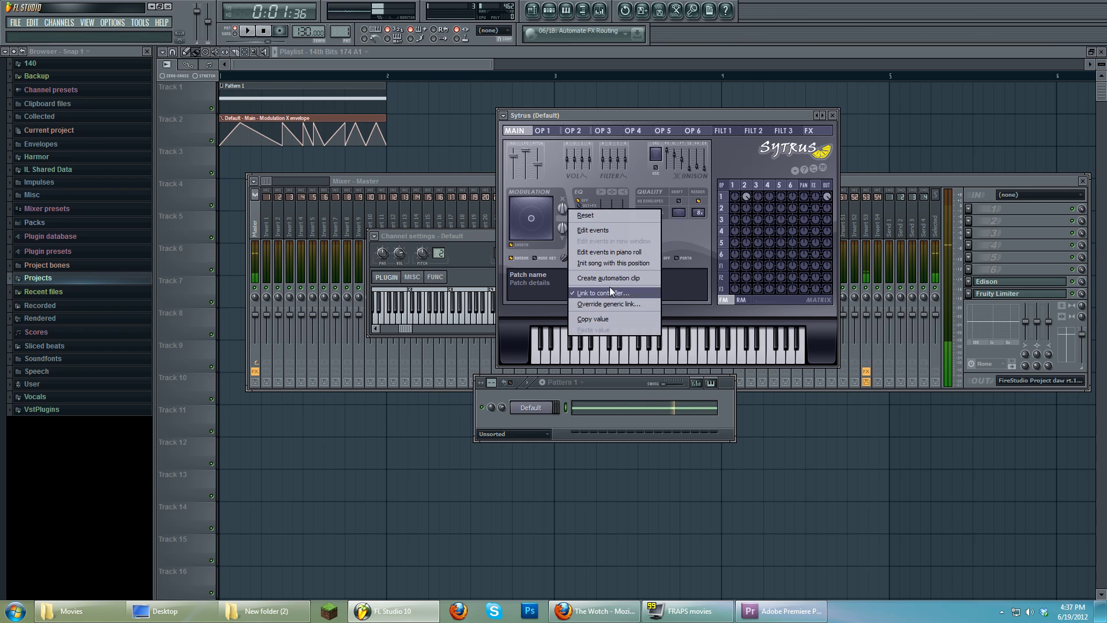
click(613, 287)
click(590, 311)
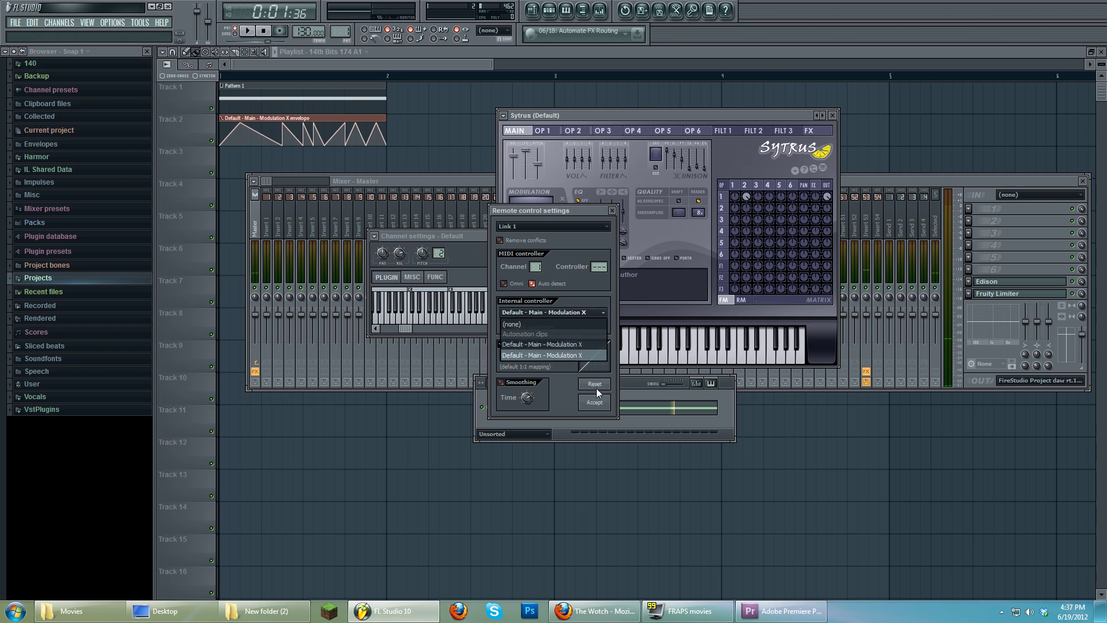
click(590, 344)
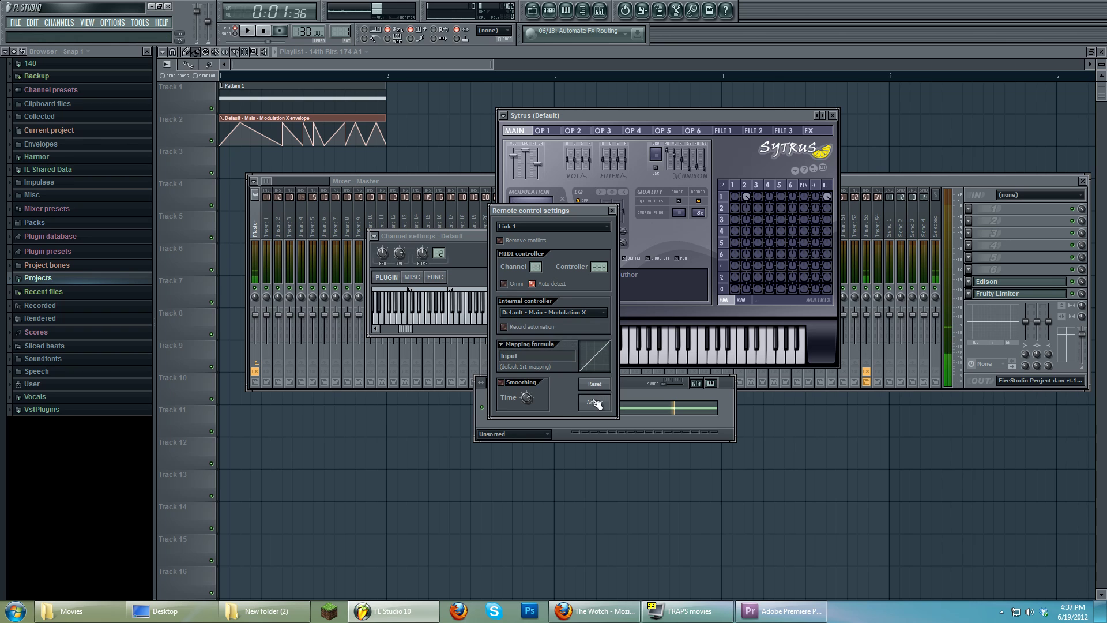
click(594, 402)
click(254, 32)
click(254, 33)
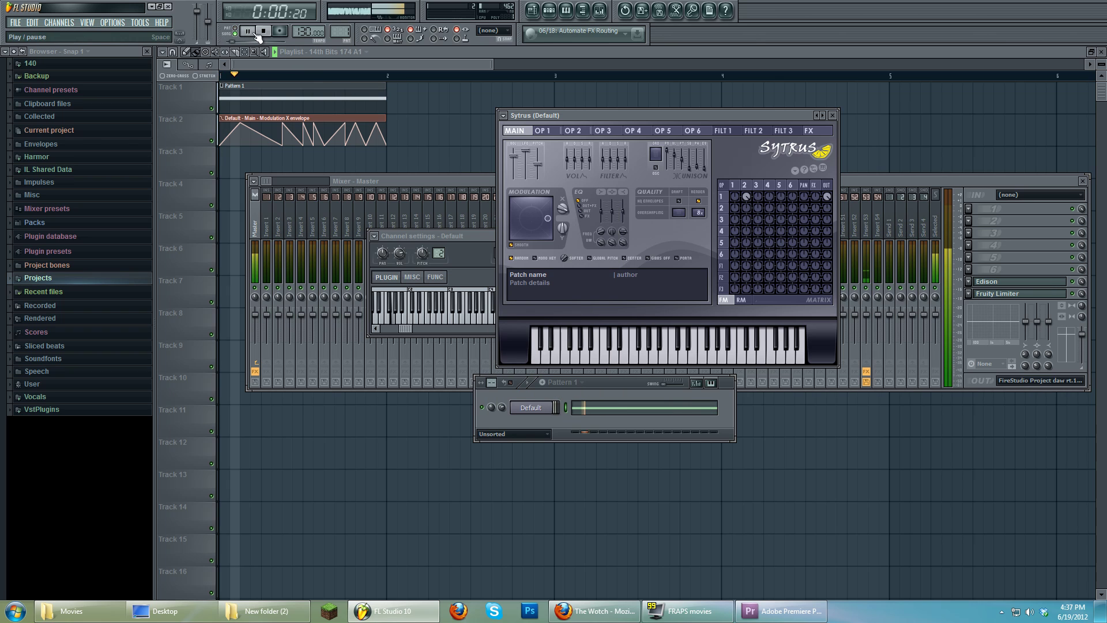
- Map operator 1's input modulation to Modulation X as a rising ramp from zero to full, and play the song
click(746, 188)
click(733, 185)
click(557, 183)
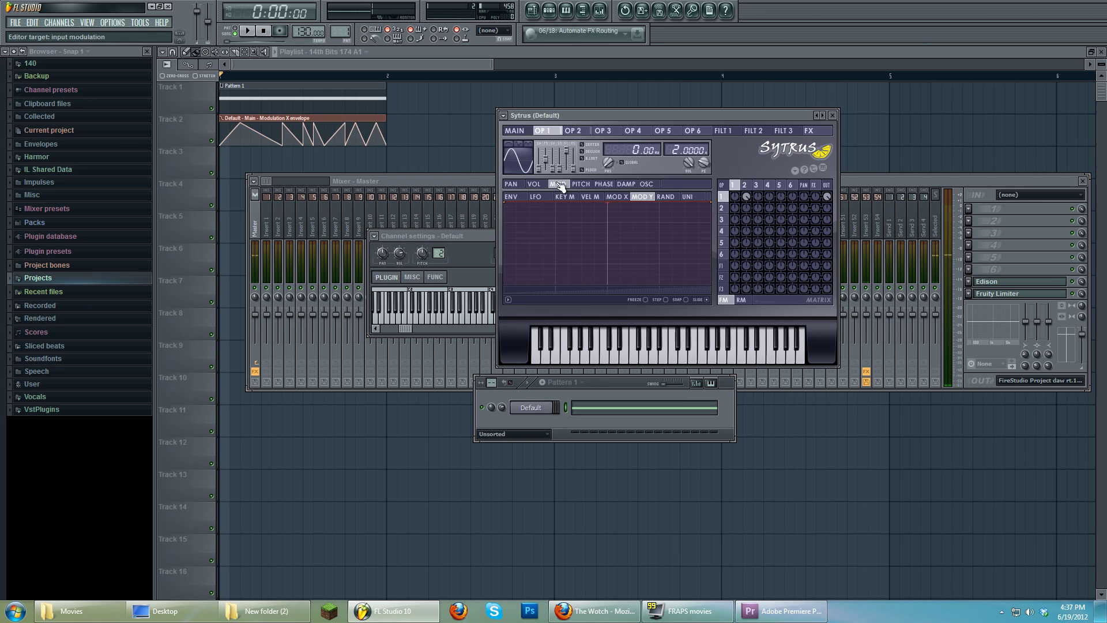
click(628, 197)
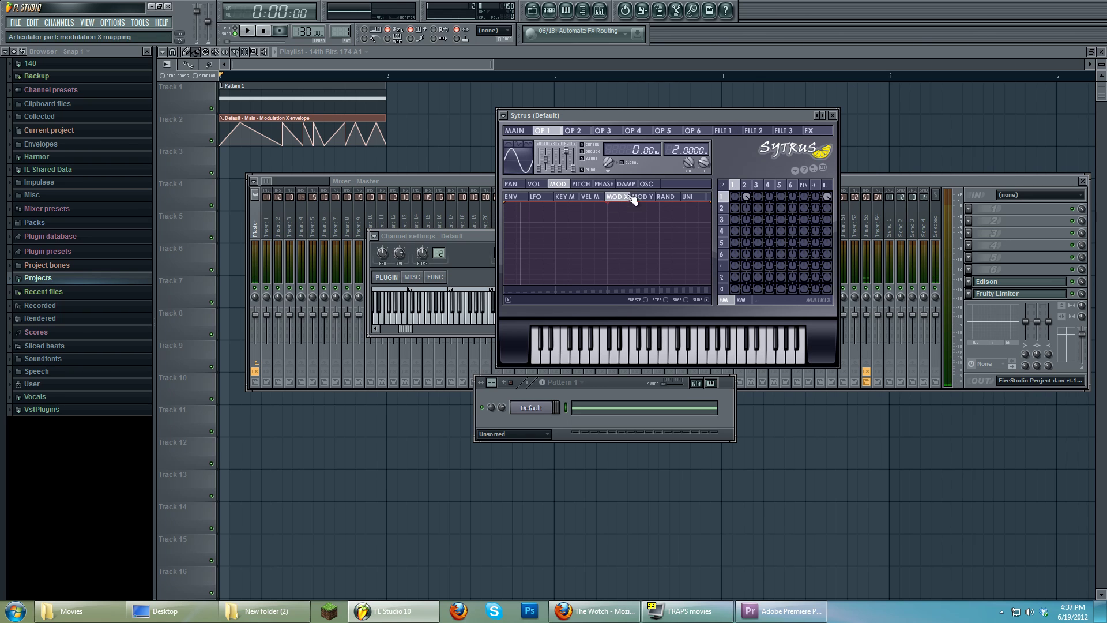
click(507, 203)
click(252, 31)
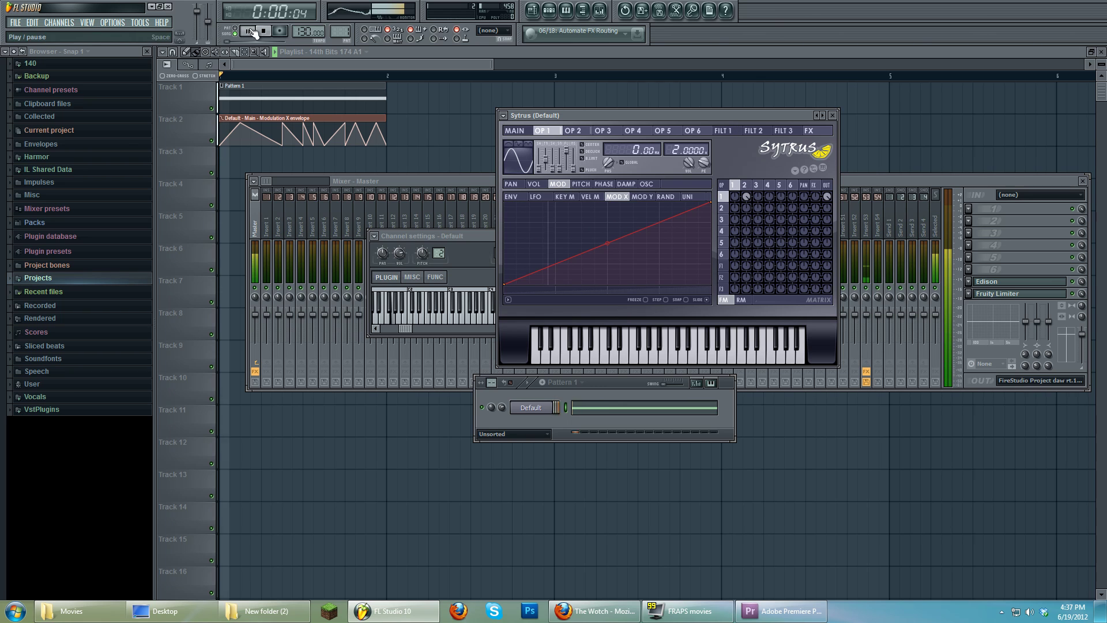
- During playback, redraw operator 2's harmonic cluster as a longer, low-level band of higher harmonics and skew its triangle wave
click(745, 185)
click(641, 184)
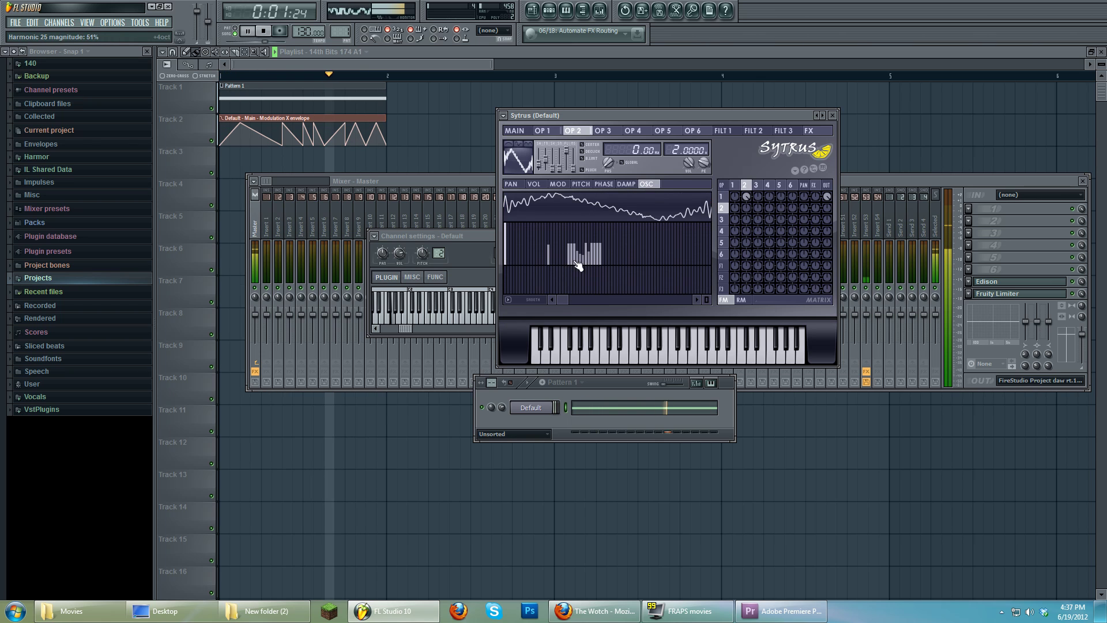
mouse_move(599, 267)
mouse_down()
mouse_move(550, 266)
mouse_move(550, 241)
mouse_move(593, 247)
mouse_move(616, 263)
mouse_move(604, 266)
mouse_move(664, 264)
mouse_up()
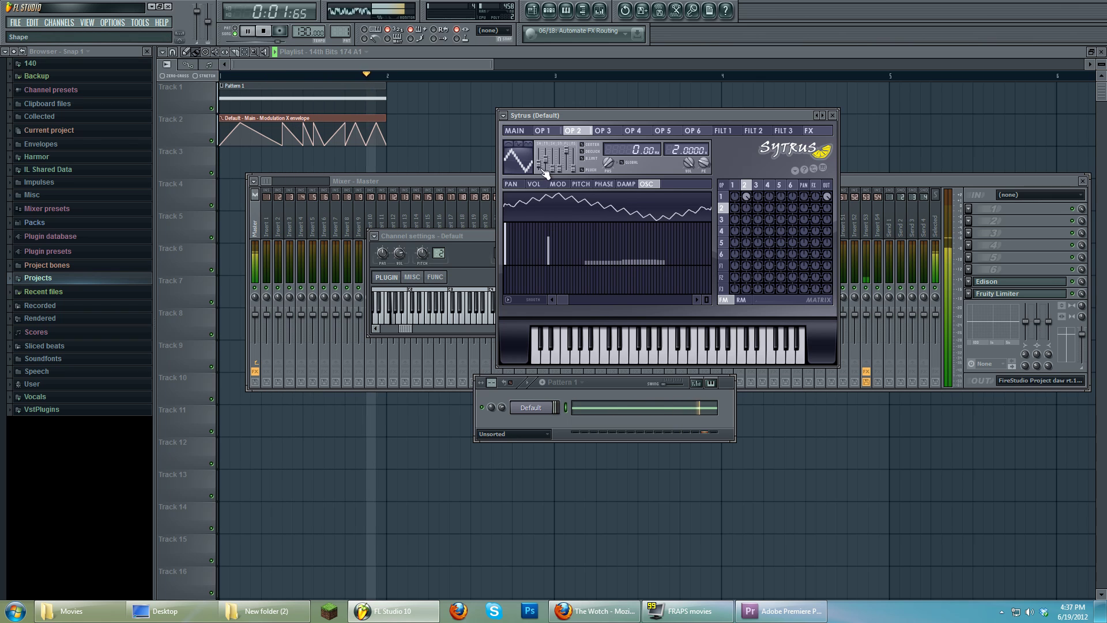
drag(540, 163, 547, 161)
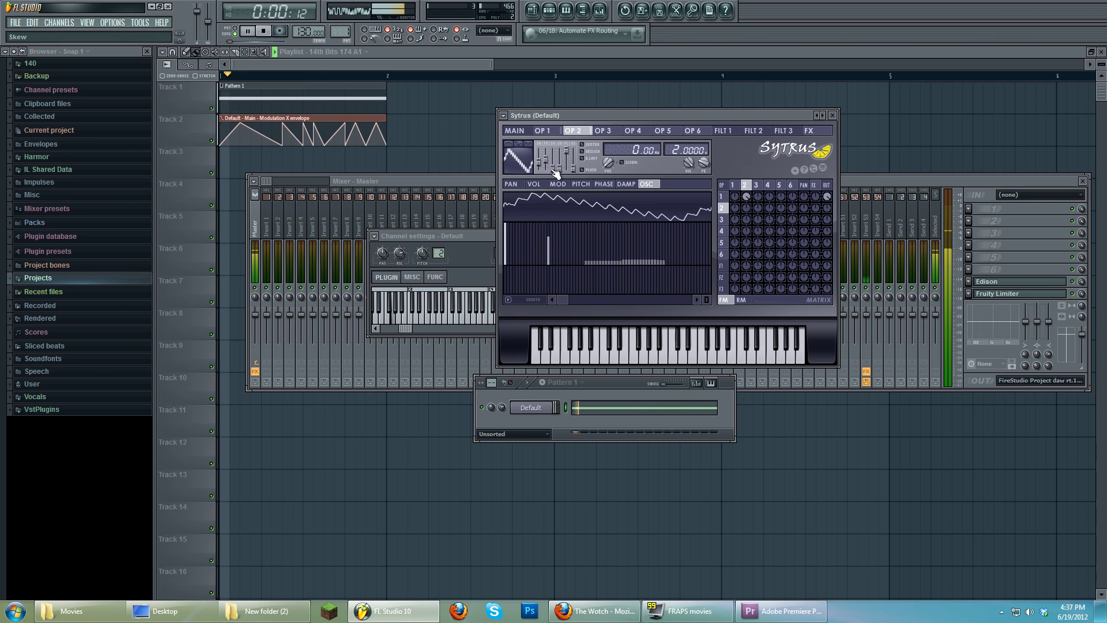
- Boost operator 2's harmonics around harmonic 31, lower the isolated harmonic to almost nothing, and stop playback
mouse_move(581, 269)
mouse_down()
mouse_move(546, 248)
mouse_move(551, 257)
mouse_move(595, 250)
mouse_move(598, 262)
mouse_up()
click(592, 246)
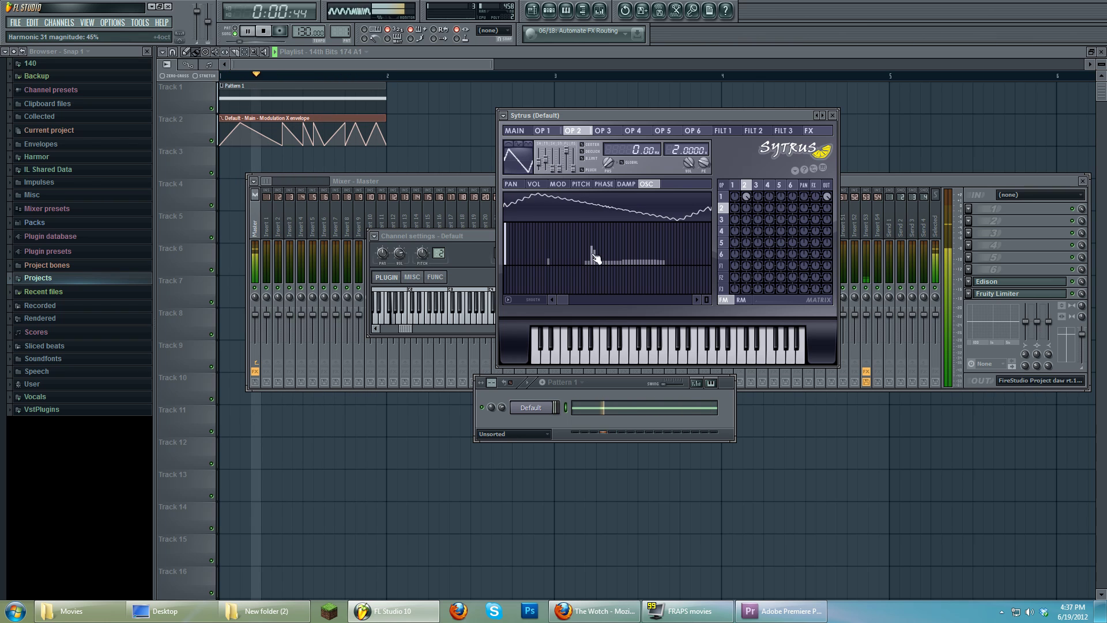
click(549, 263)
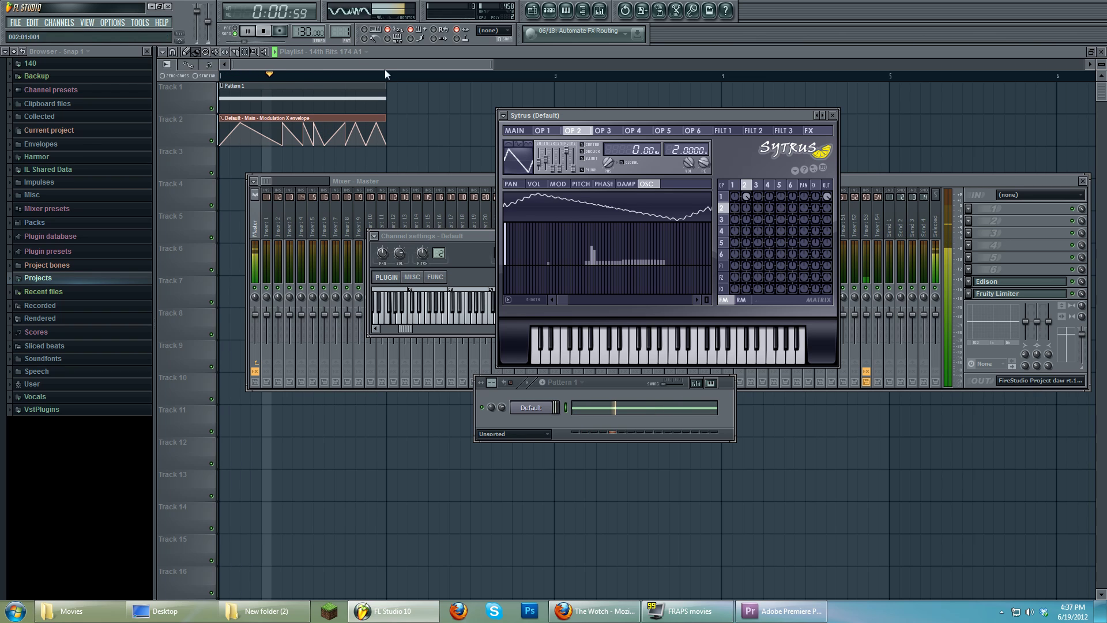
key(space)
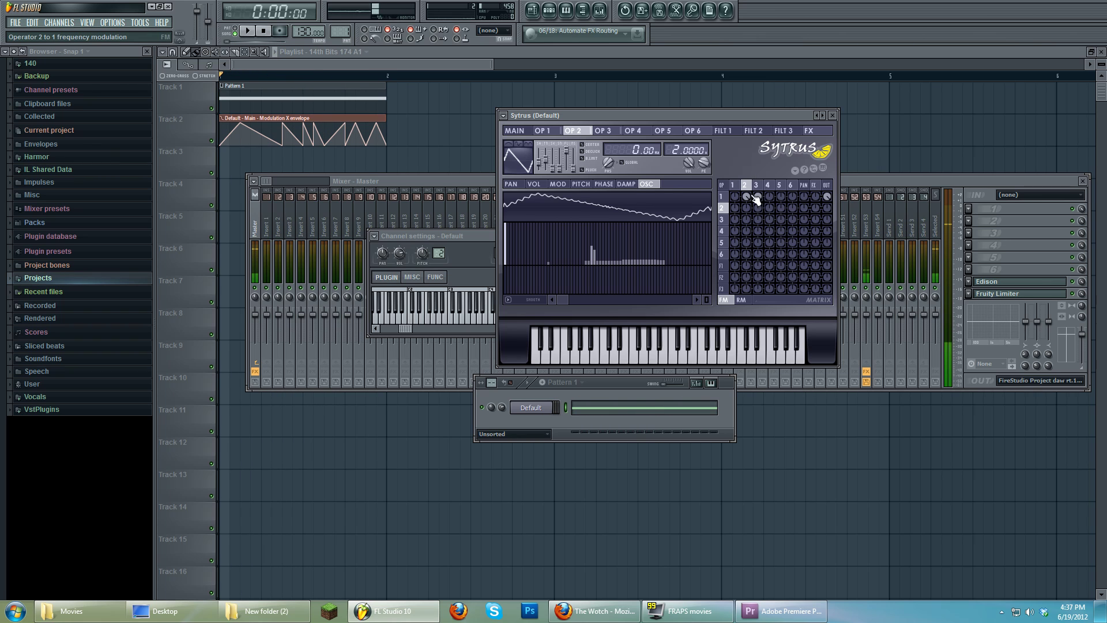
- With only operator 3 modulating operator 1, draw two groups of upper harmonics with taller peaks in its oscillator during playback, then stop
click(756, 185)
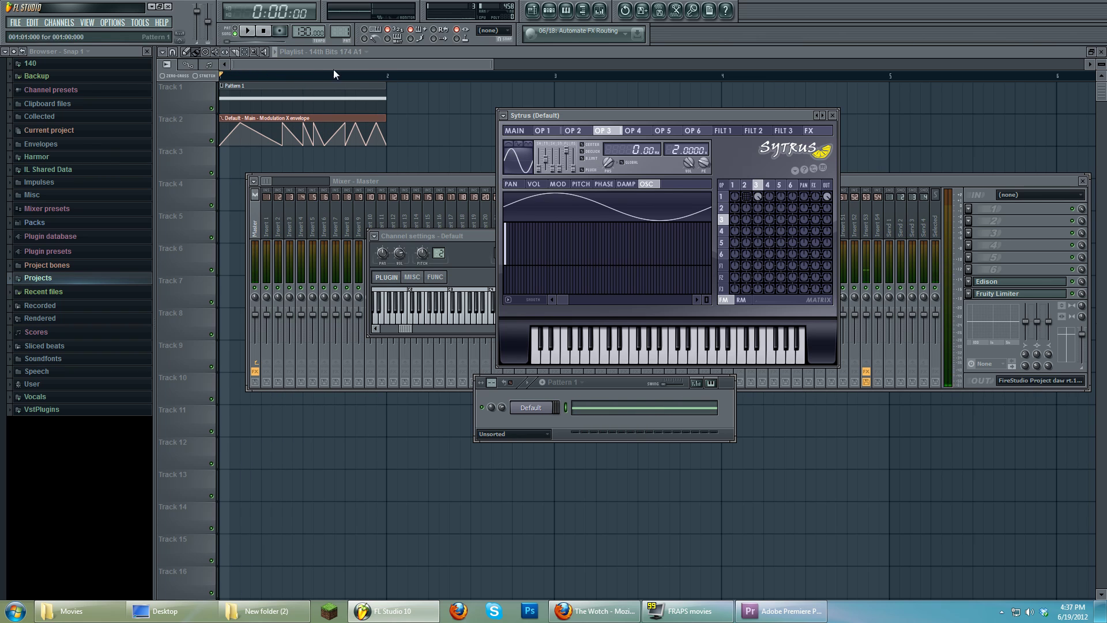
click(247, 31)
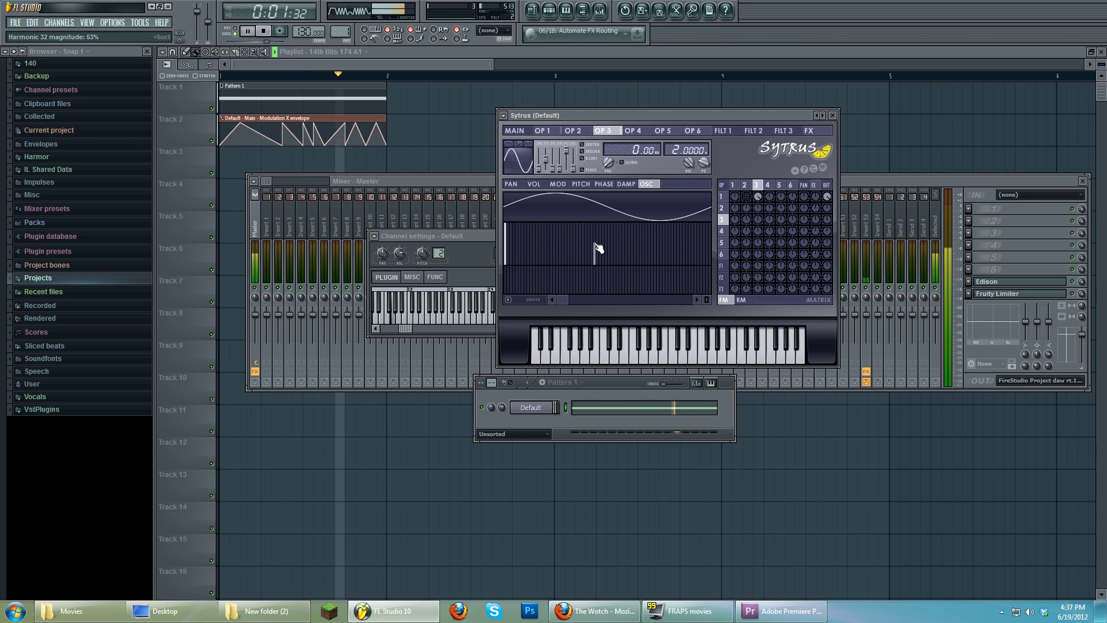
drag(598, 248, 670, 265)
drag(565, 258, 528, 259)
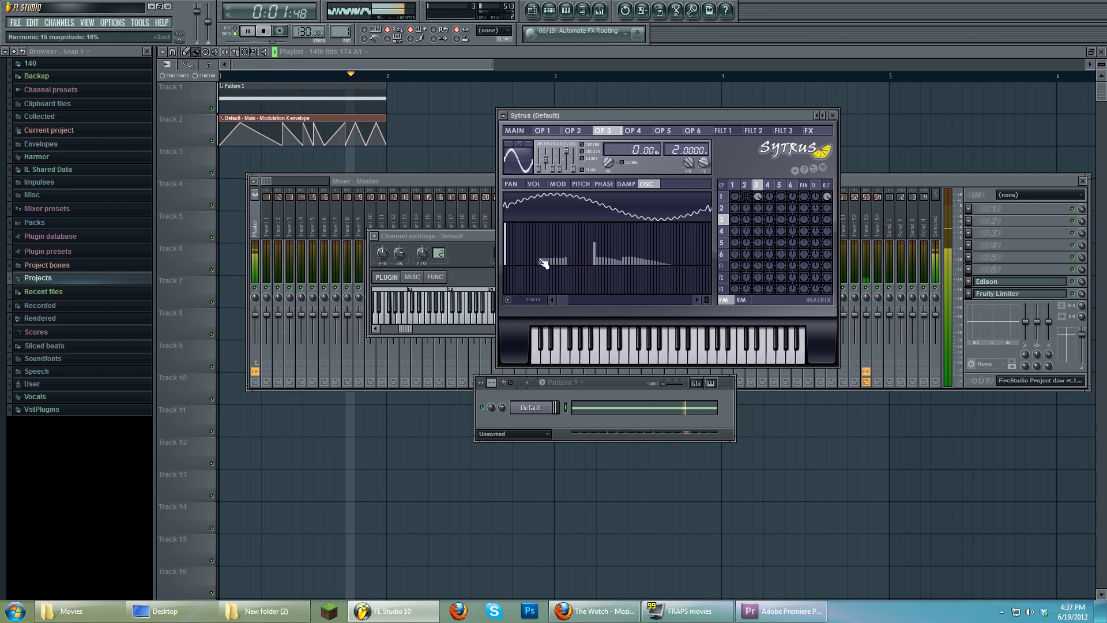
click(549, 241)
click(594, 252)
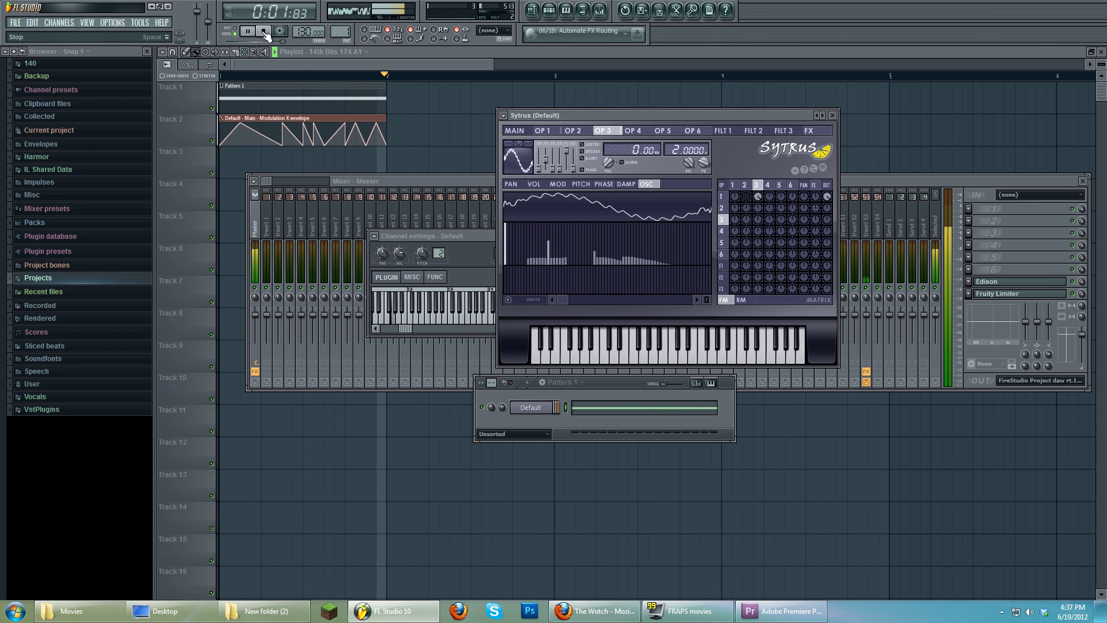
key(space)
- Route operator 2 into operator 1 again and map operator 3's volume to Modulation Y as a ramp rising from near zero to full
click(745, 185)
click(756, 185)
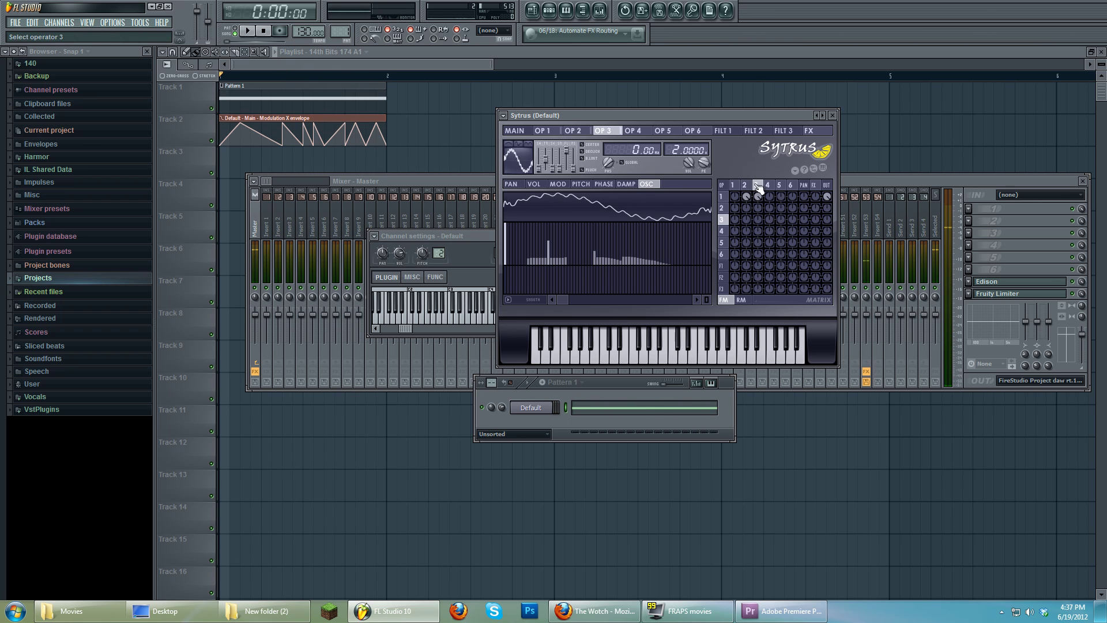
click(746, 185)
click(535, 184)
click(642, 197)
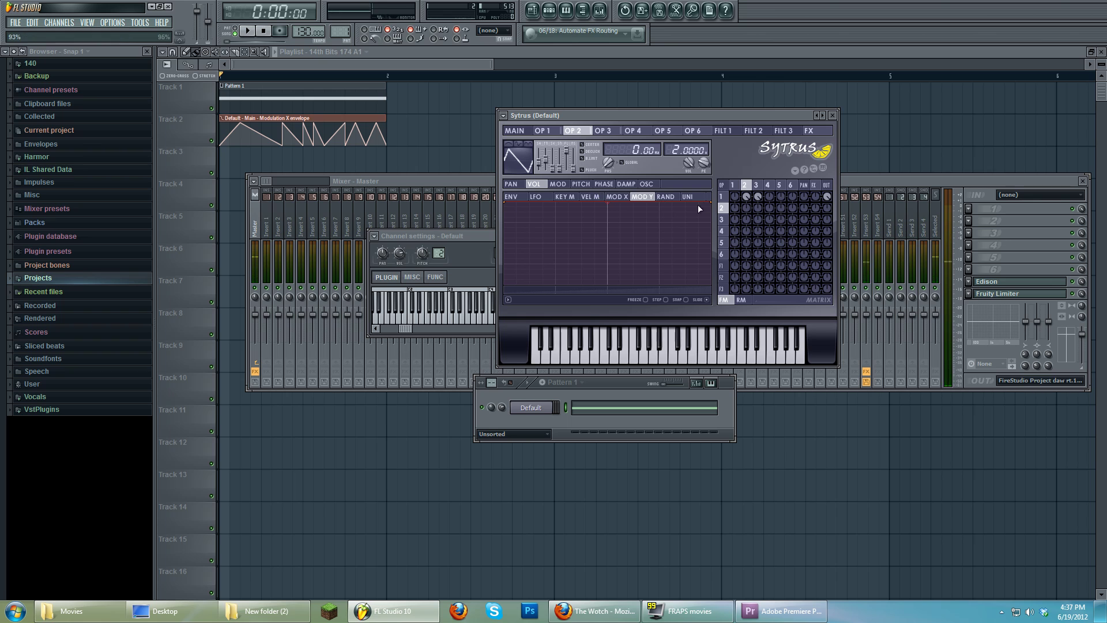
click(756, 185)
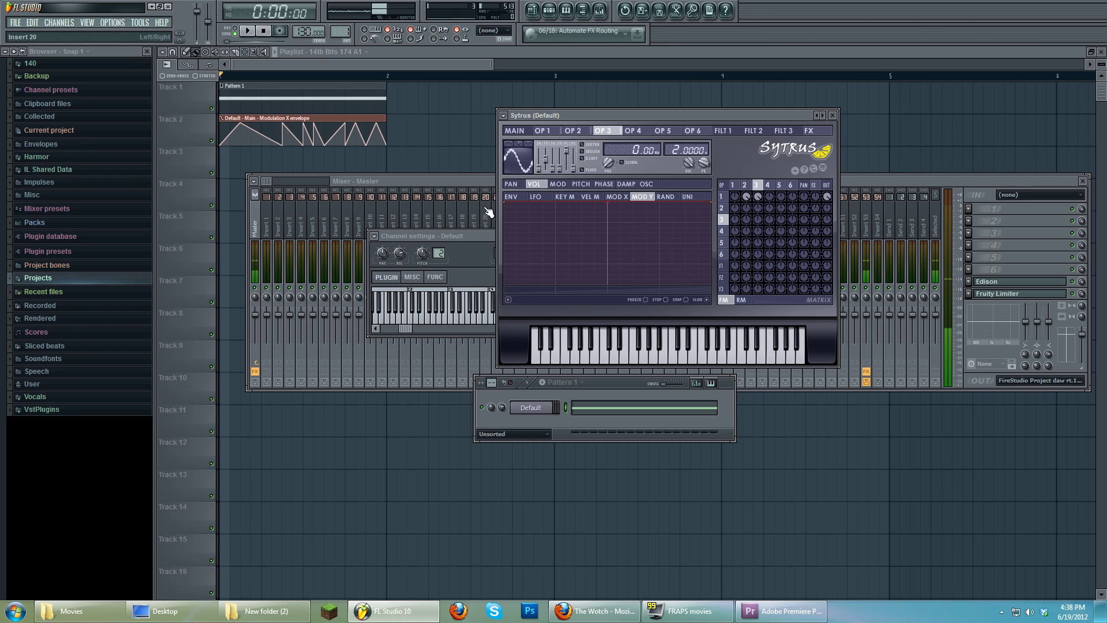
drag(505, 201, 504, 284)
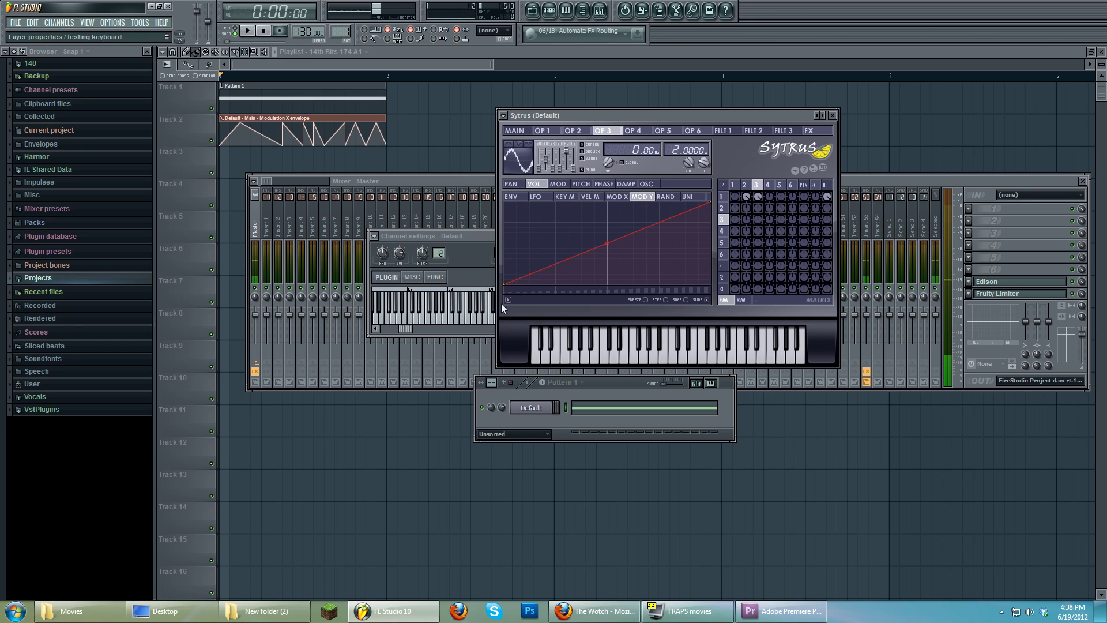
- Audition the patch from the main settings, playing the song with Modulation Y at high and low positions, and stop playback
click(745, 184)
click(732, 184)
click(744, 186)
click(755, 186)
click(527, 131)
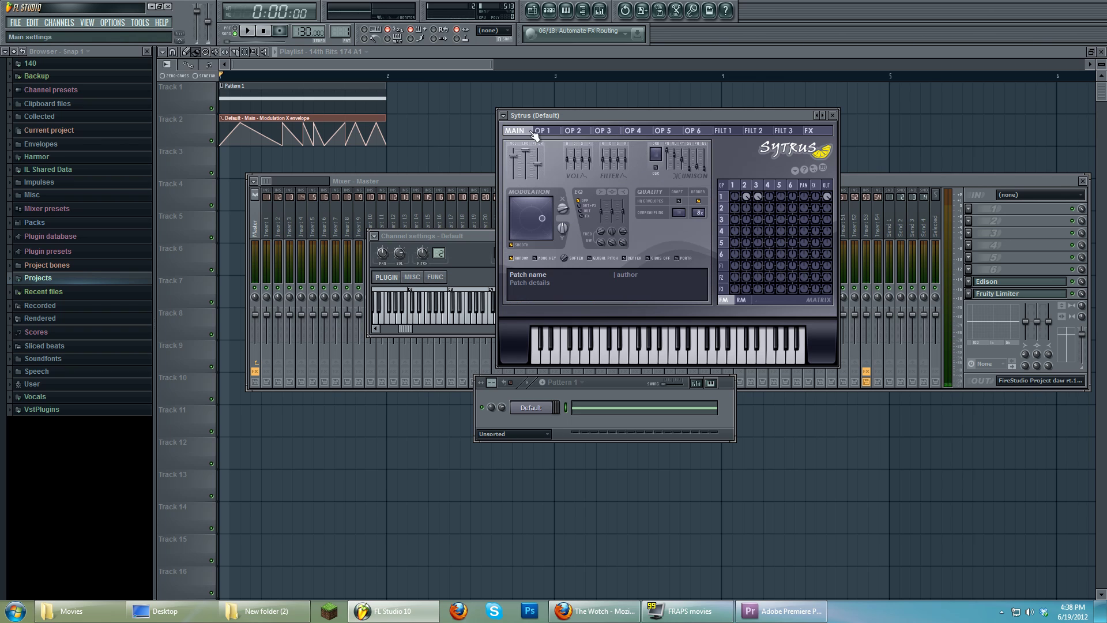
click(246, 32)
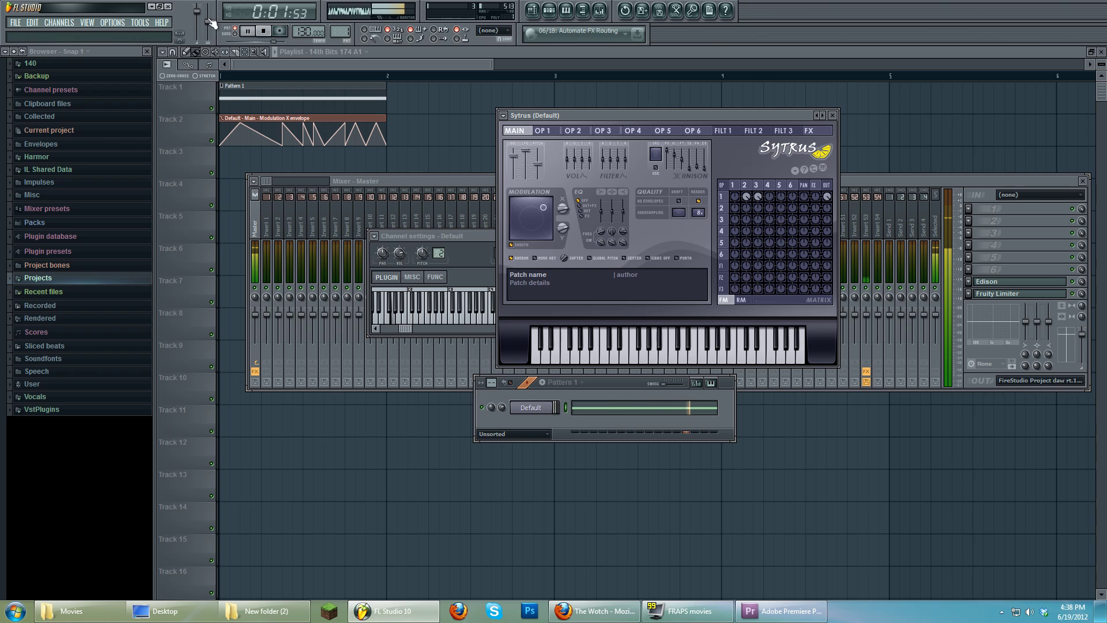
key(space)
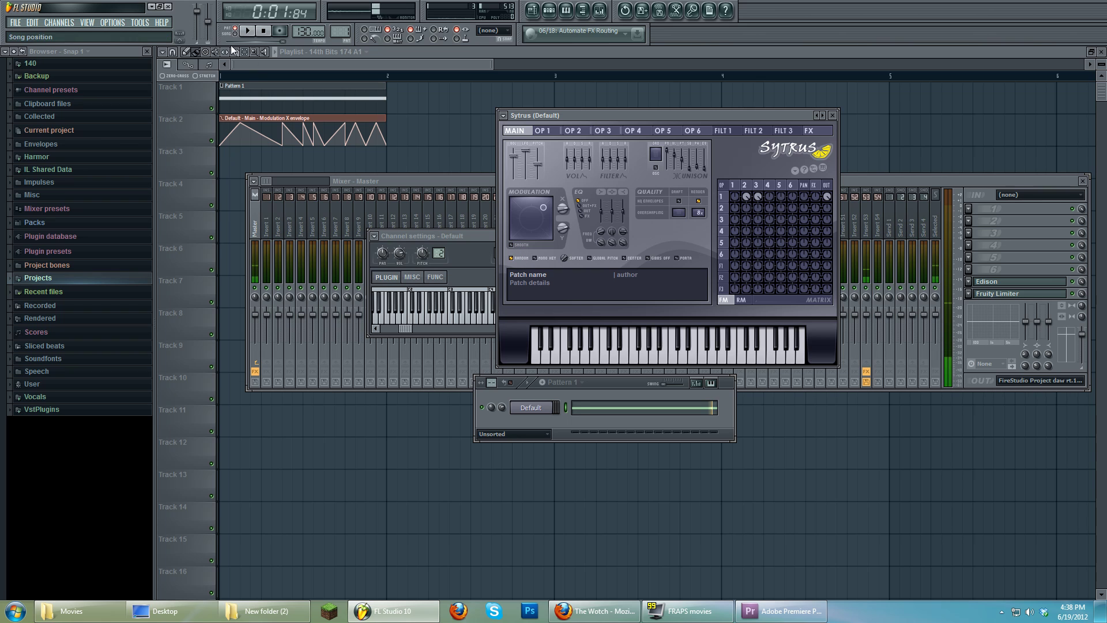
key(space)
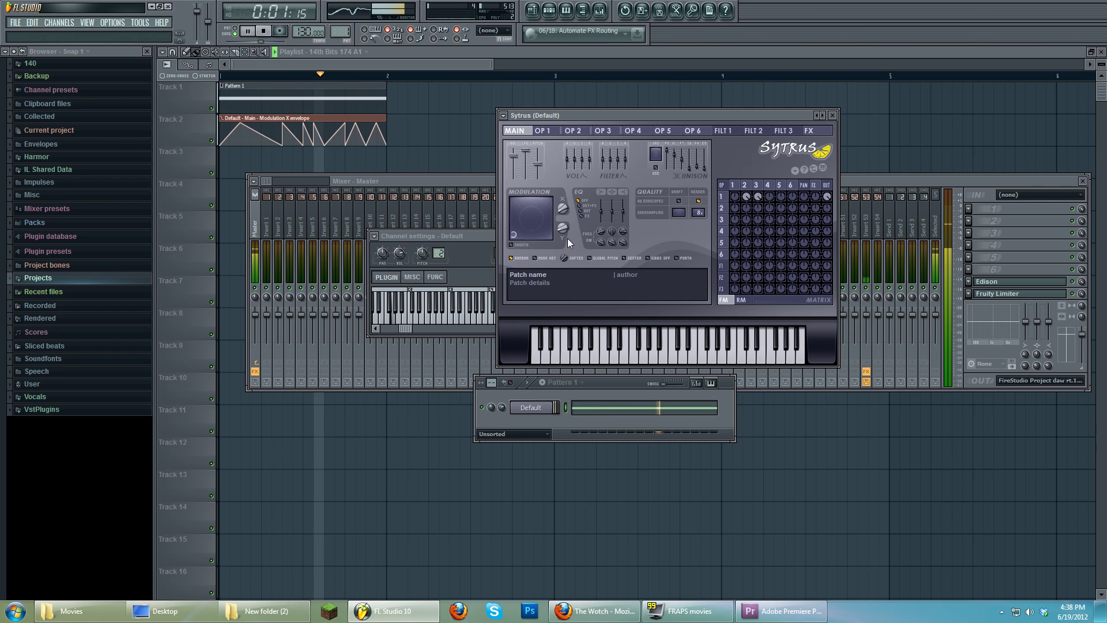
click(250, 32)
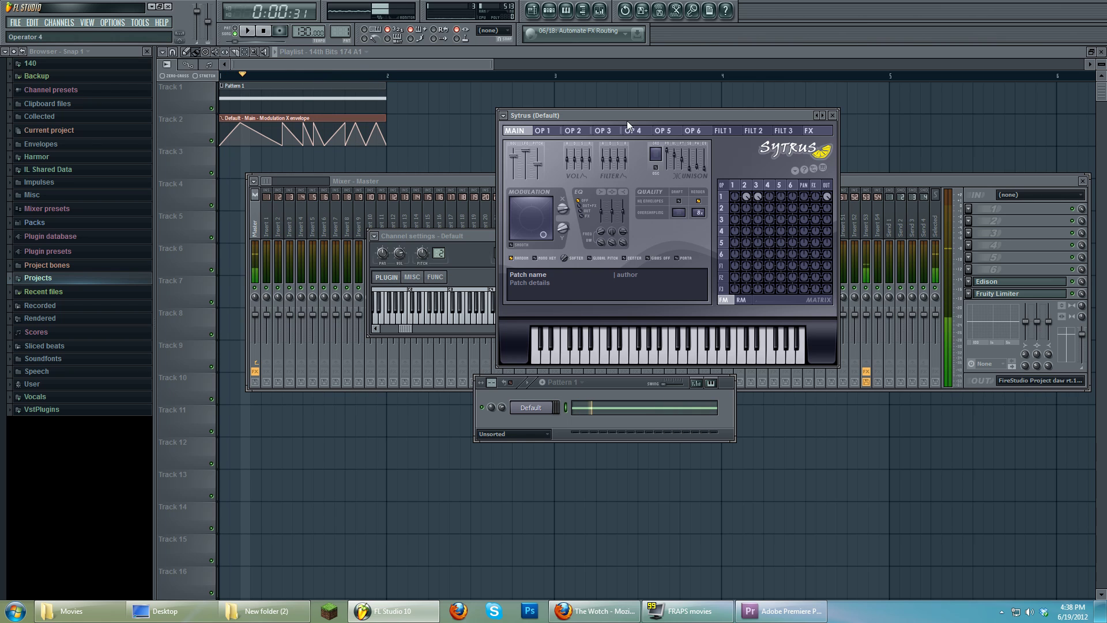
- Shift the Sytrus window slightly and show operator 1's oscillator
drag(626, 119, 575, 118)
click(694, 183)
click(707, 183)
click(686, 184)
click(596, 183)
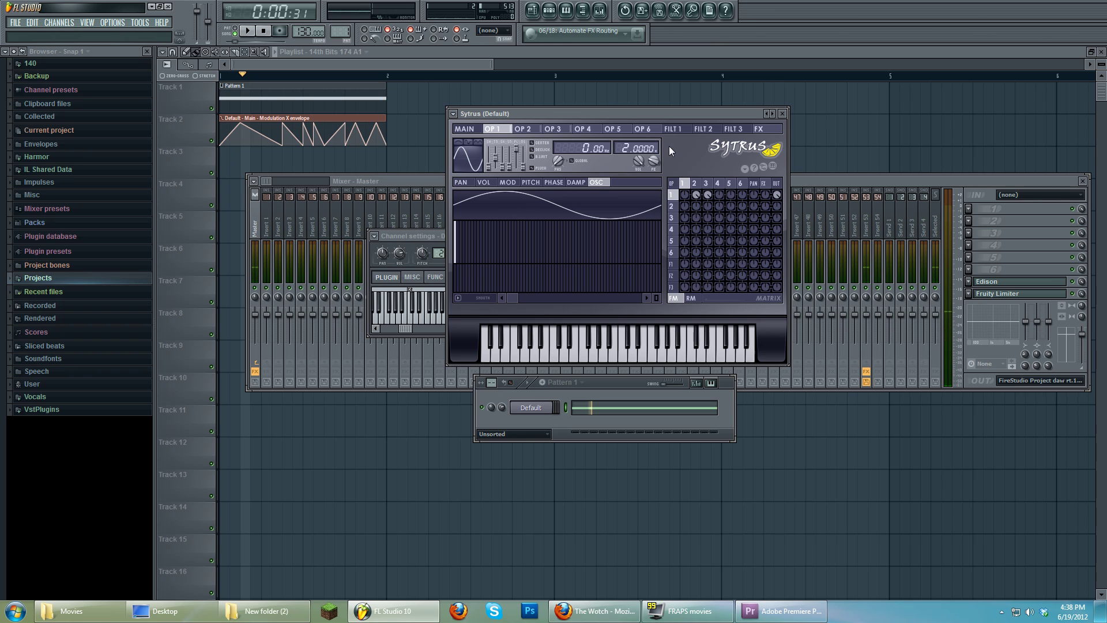
- Compare the matrix's ring modulation and frequency modulation levels, ending on frequency modulation
click(692, 300)
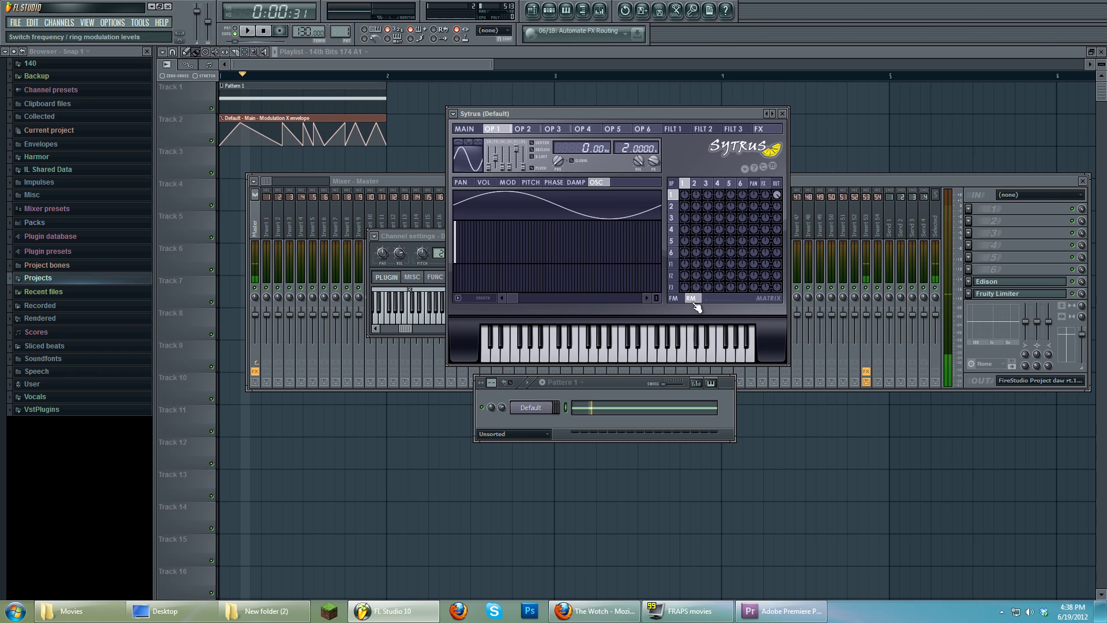
click(692, 299)
click(692, 299)
click(686, 299)
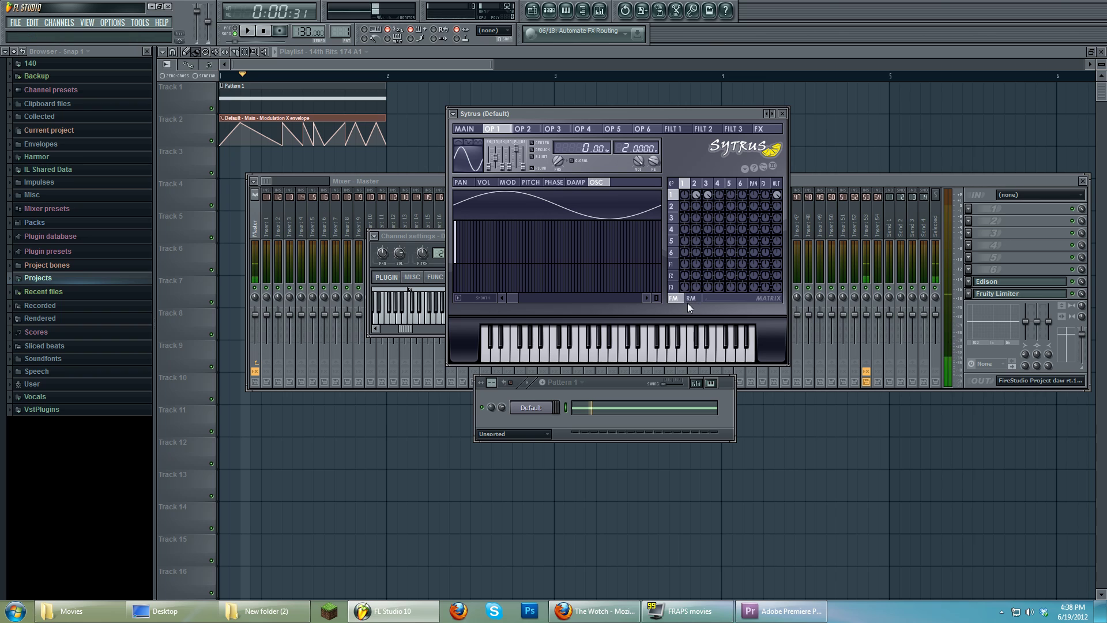
click(692, 299)
click(674, 298)
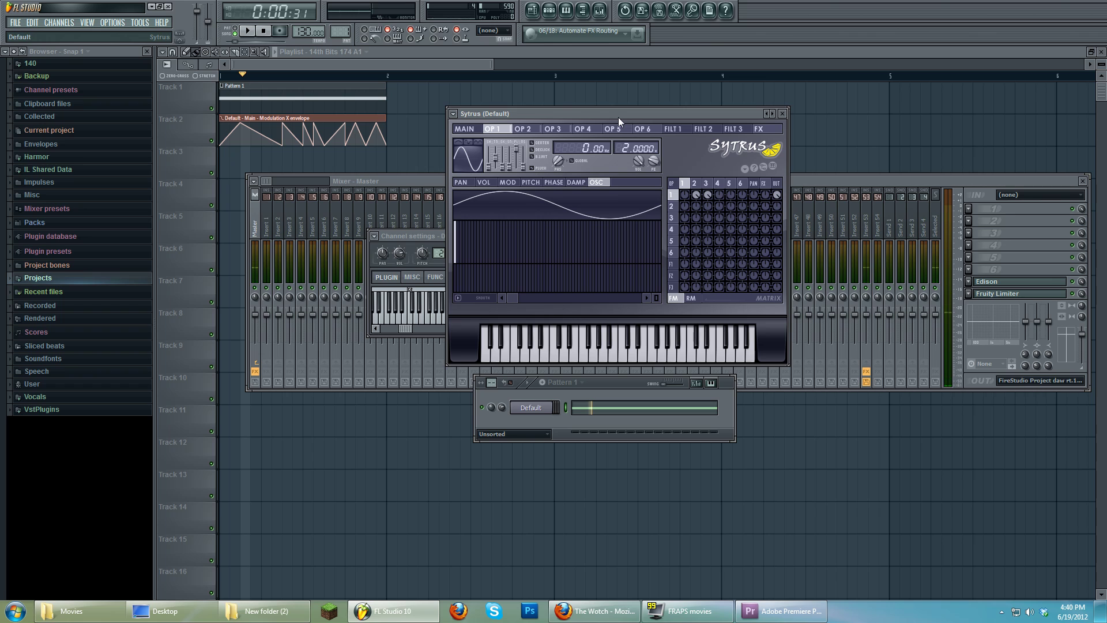
- Filter the step sequencer to audio clips and preview the 14th Bits 174 A1 and Dragged sample_341 samples
click(552, 12)
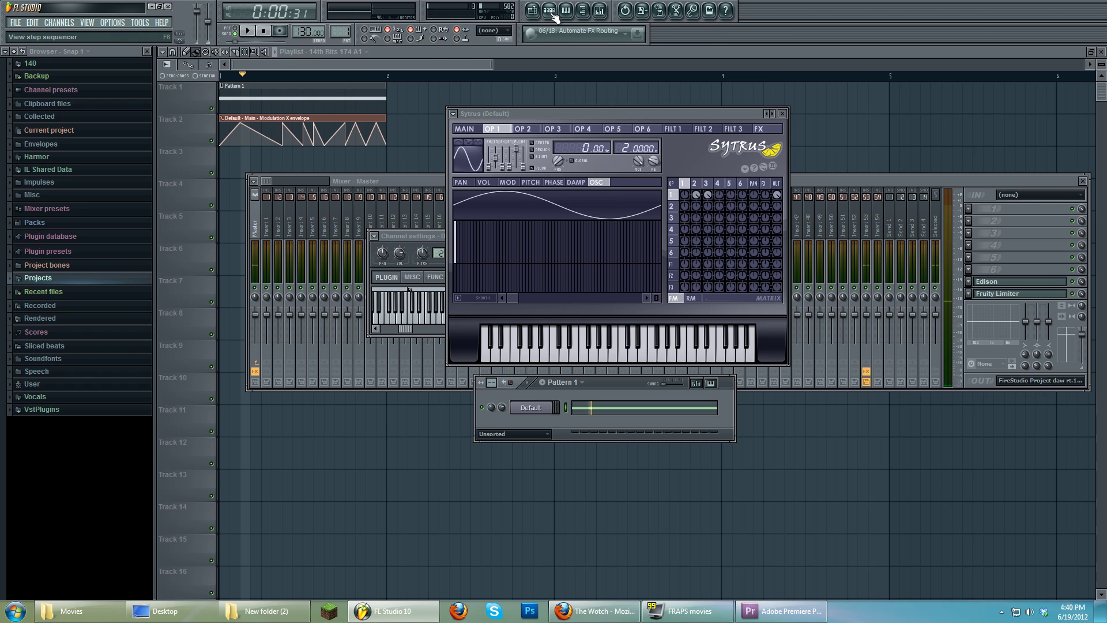
click(531, 433)
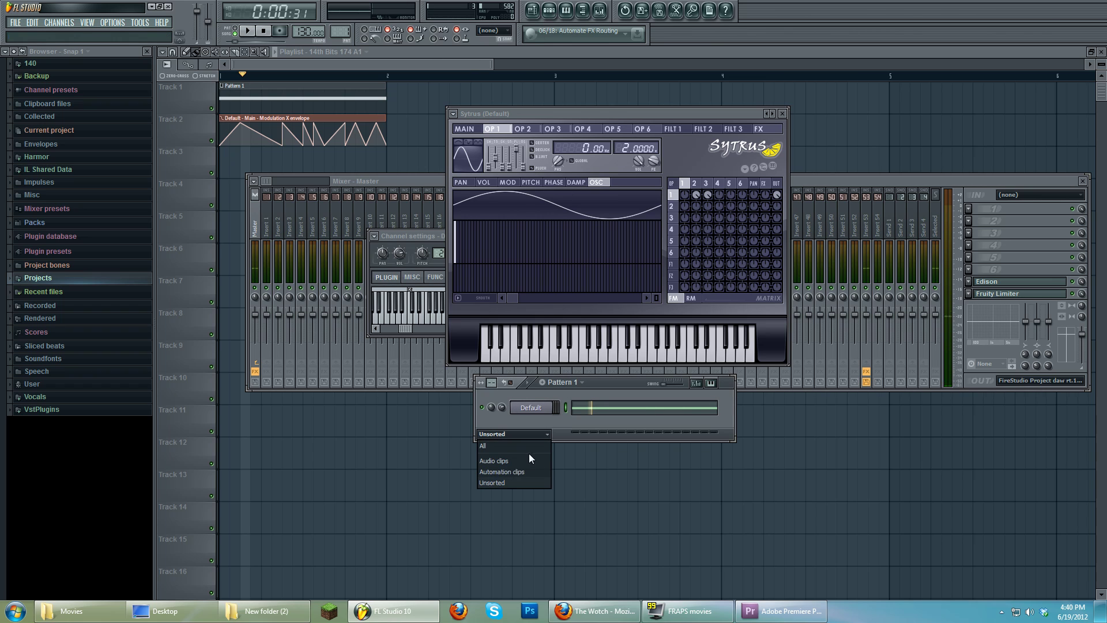
click(526, 462)
click(532, 424)
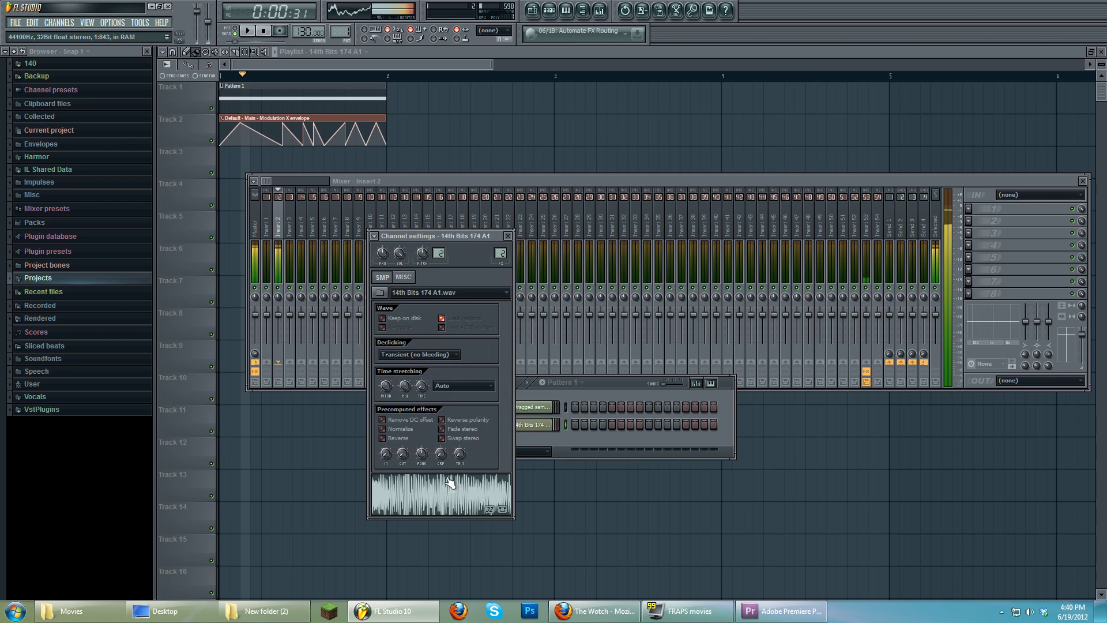
click(264, 32)
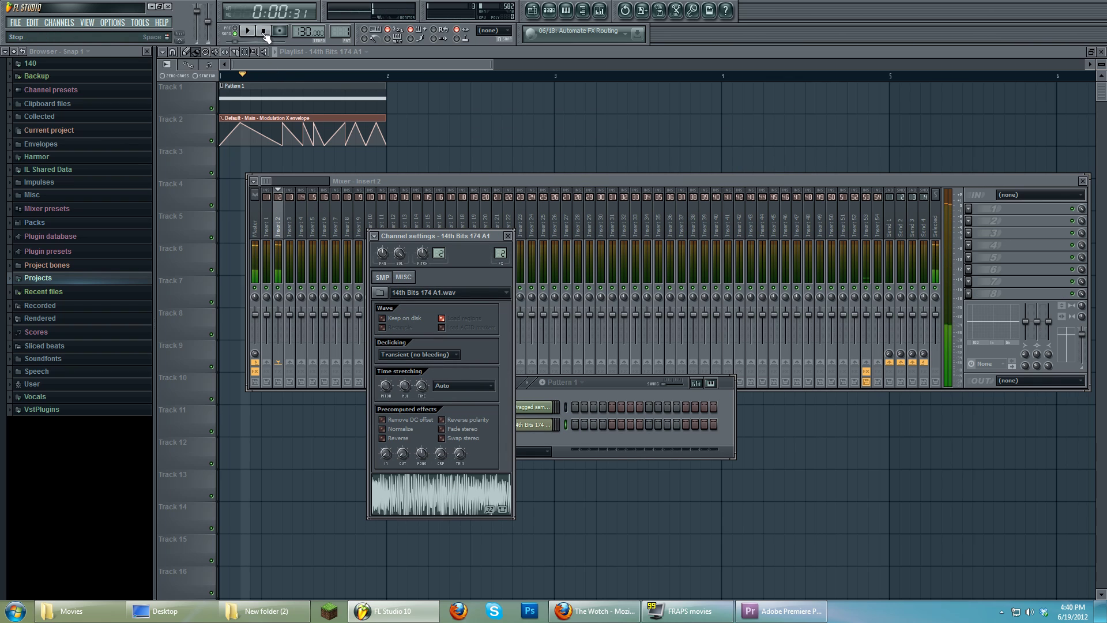
click(541, 408)
click(482, 479)
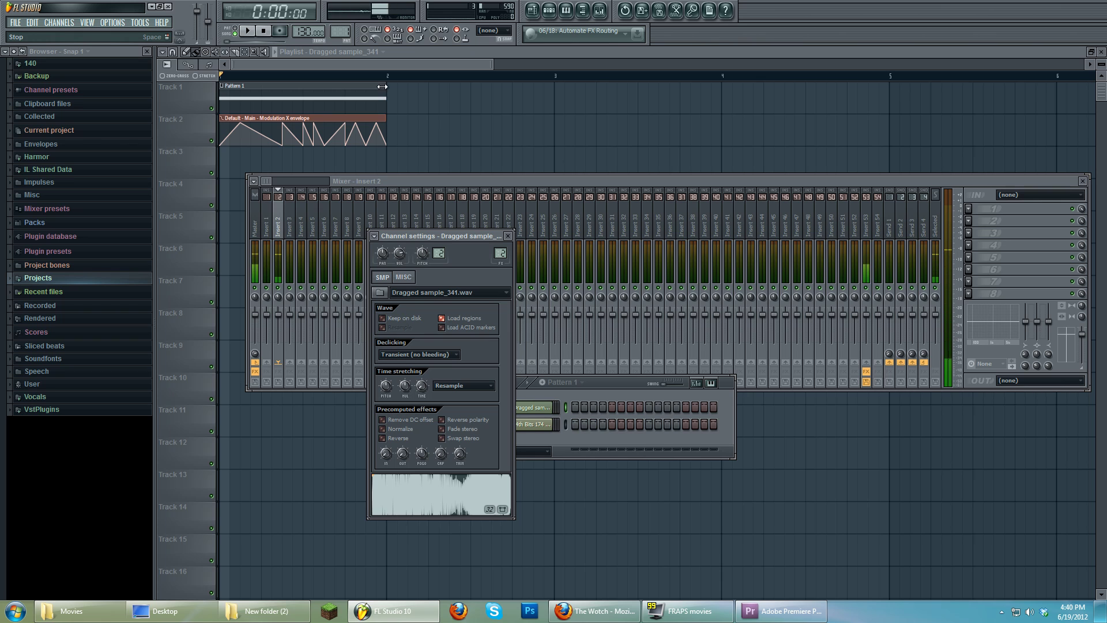
- Close the mixer and sample settings windows, keeping the step sequencer open over the playlist
click(634, 446)
click(600, 11)
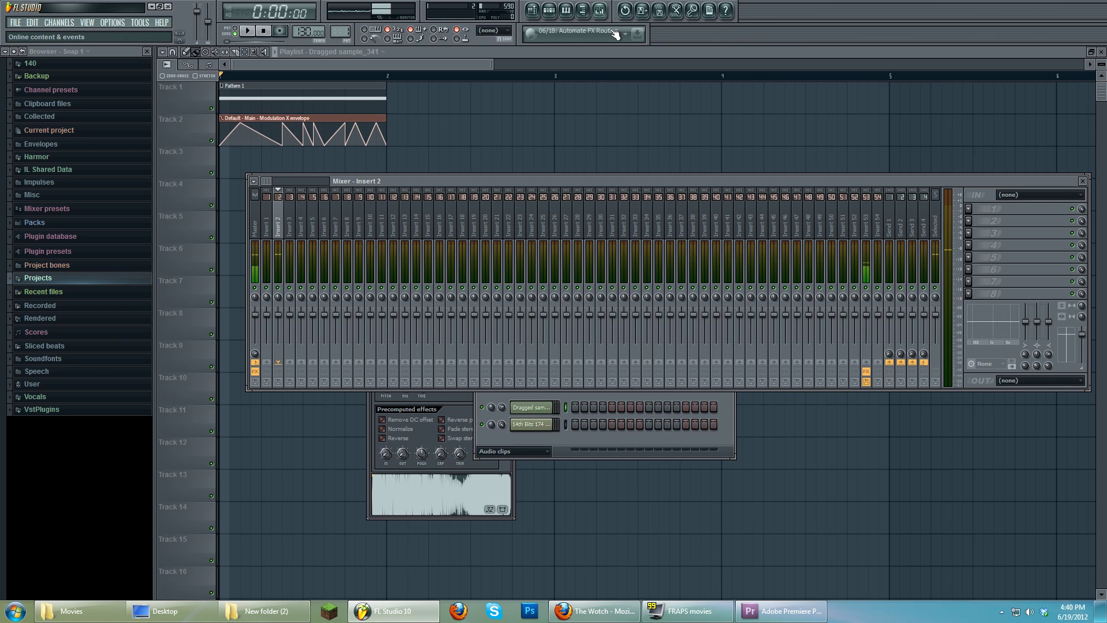
click(600, 11)
click(601, 11)
click(549, 10)
click(537, 451)
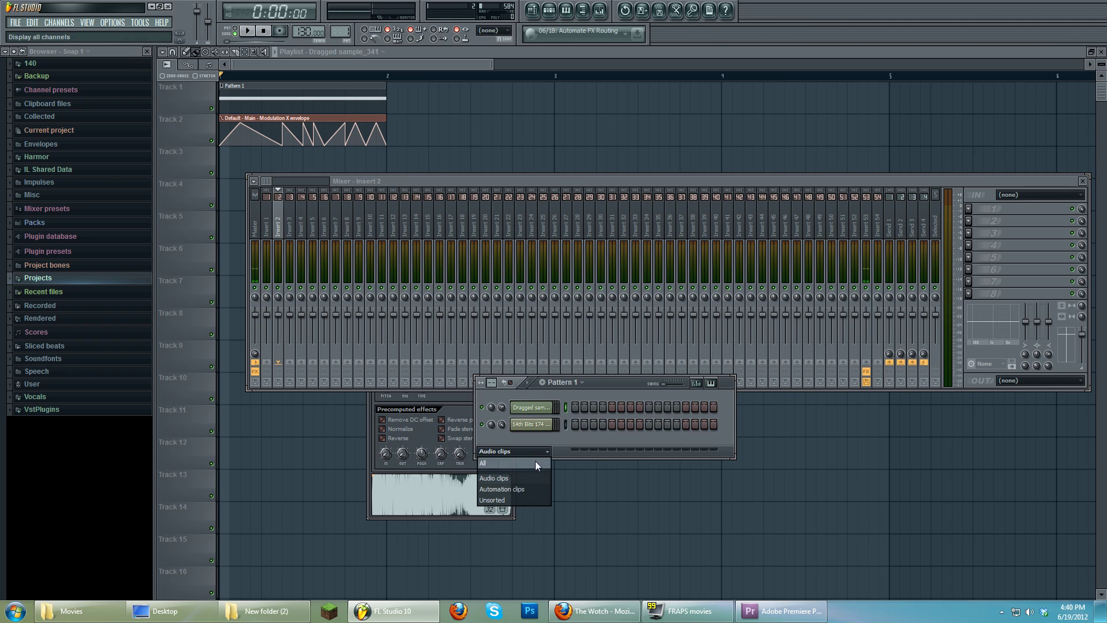
click(530, 477)
click(537, 452)
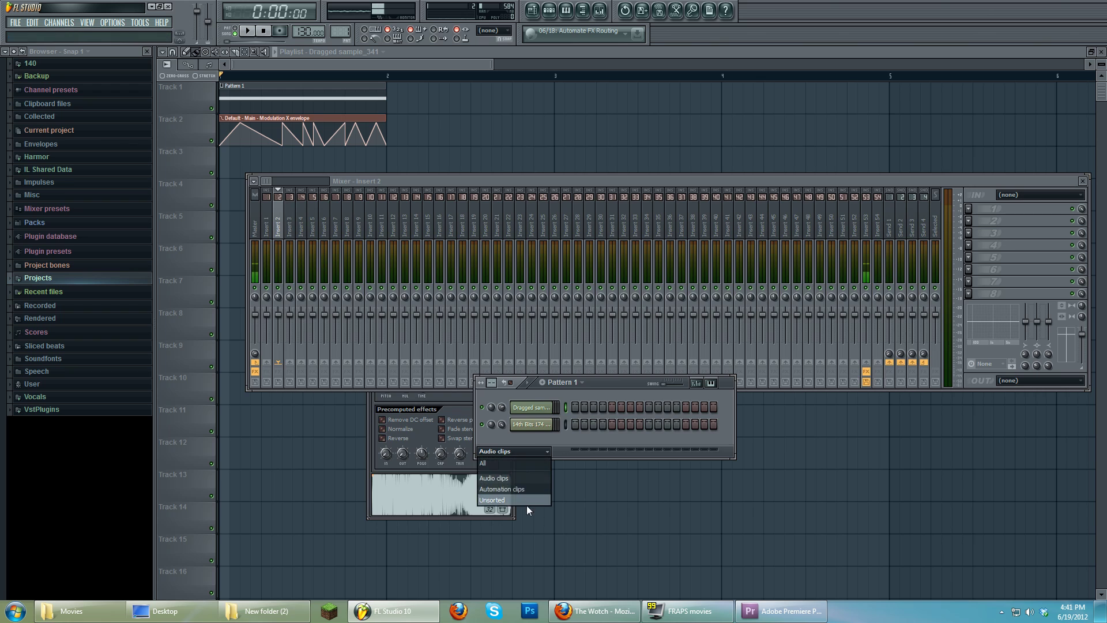
click(527, 507)
key(ctrl+z)
click(549, 11)
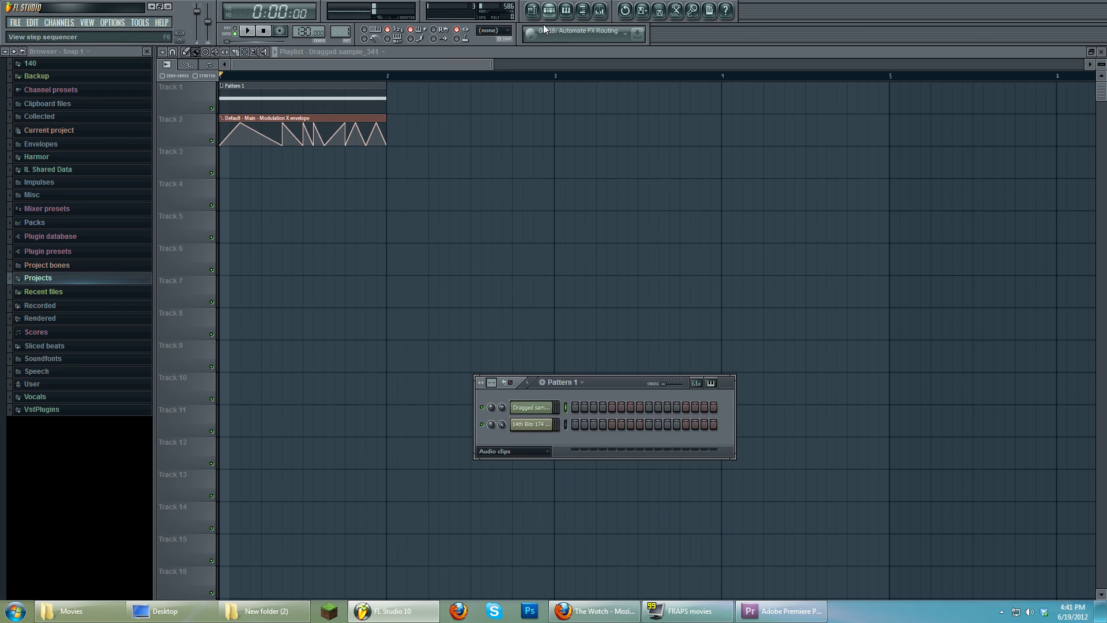
- Show the unsorted channels, reopen Sytrus from the Default channel, and move its window clear of the channel settings
click(527, 451)
click(522, 499)
click(532, 410)
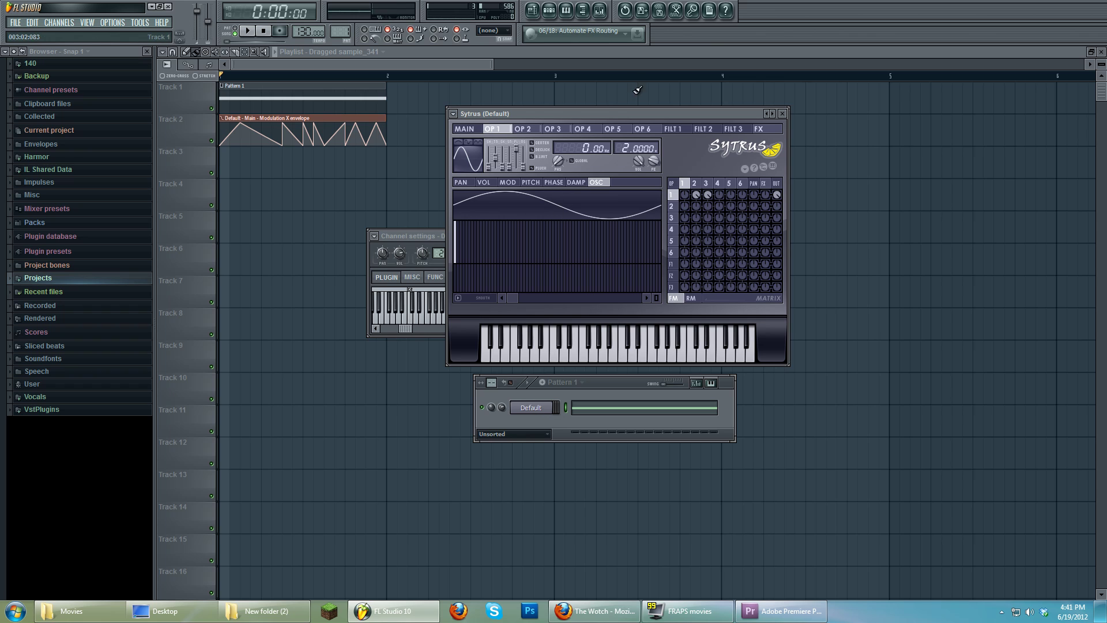
drag(633, 112, 704, 116)
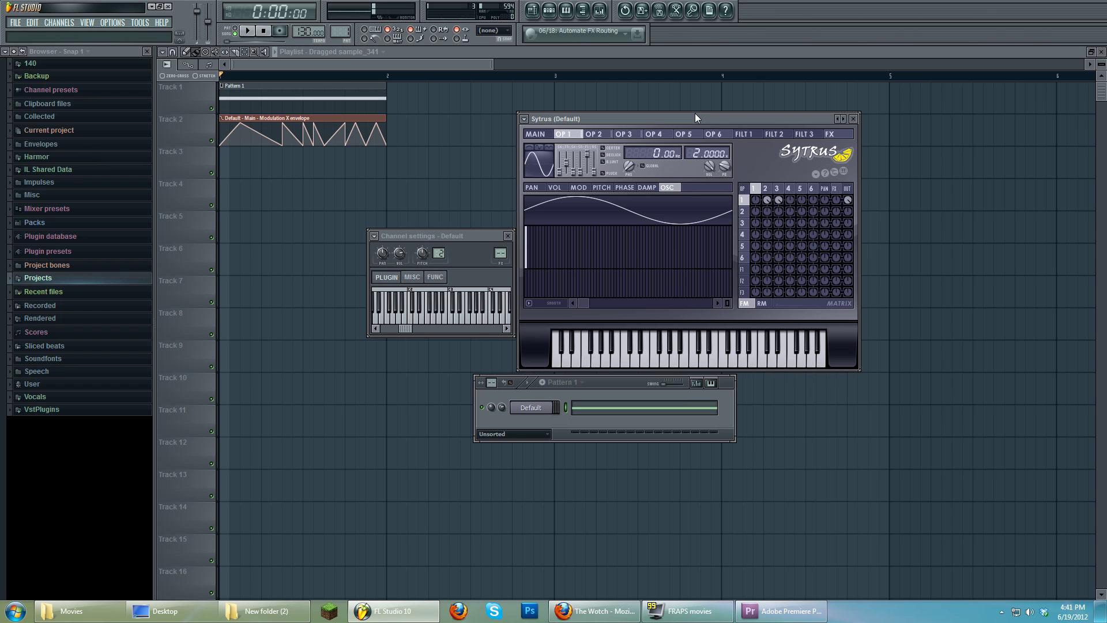
mouse_move(624, 116)
mouse_down()
mouse_move(664, 105)
mouse_move(625, 112)
mouse_up()
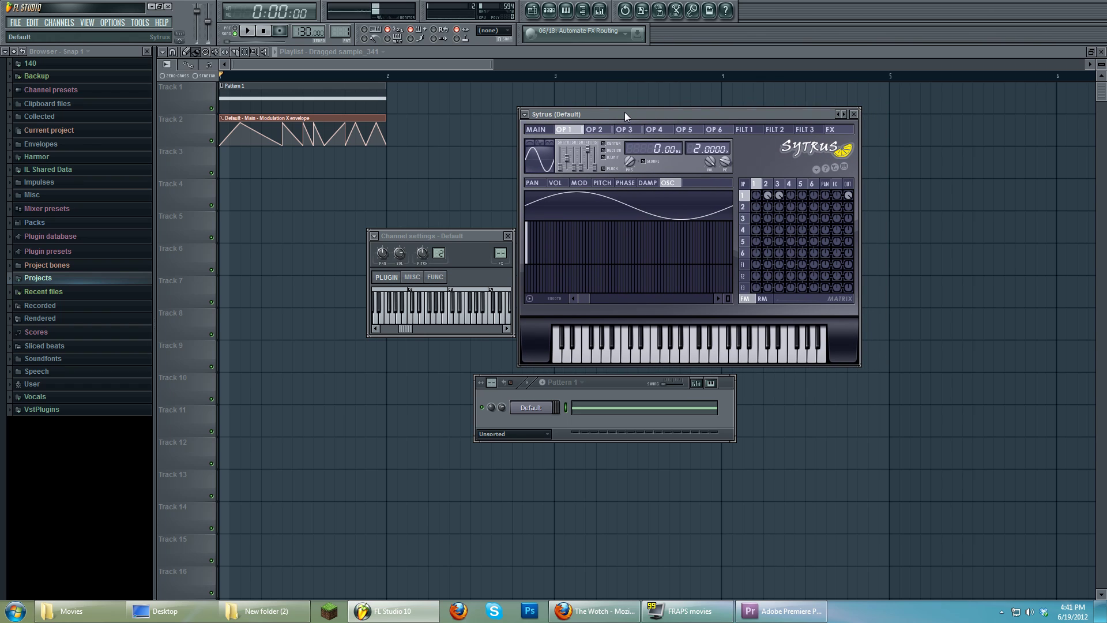